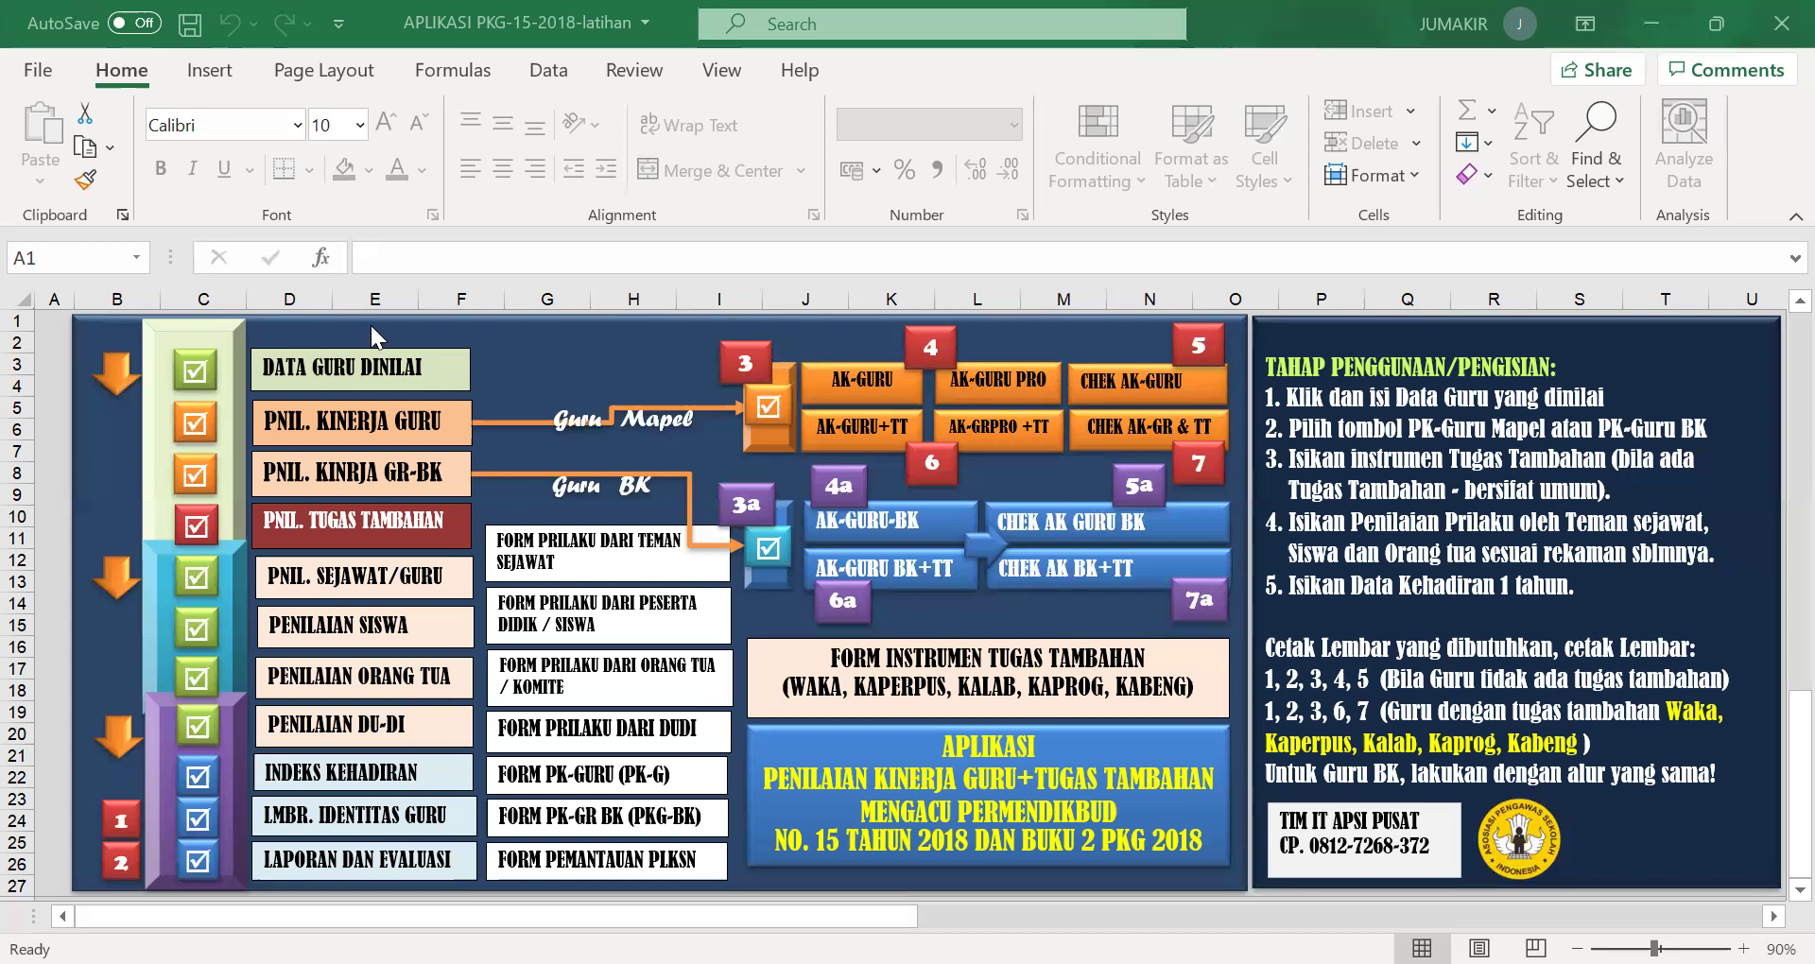
Open the DATA GURU DINILAI sheet and select the teacher's grade cell F9, which reads III.c.
{"action": "left_click", "coordinate": [333, 373]}
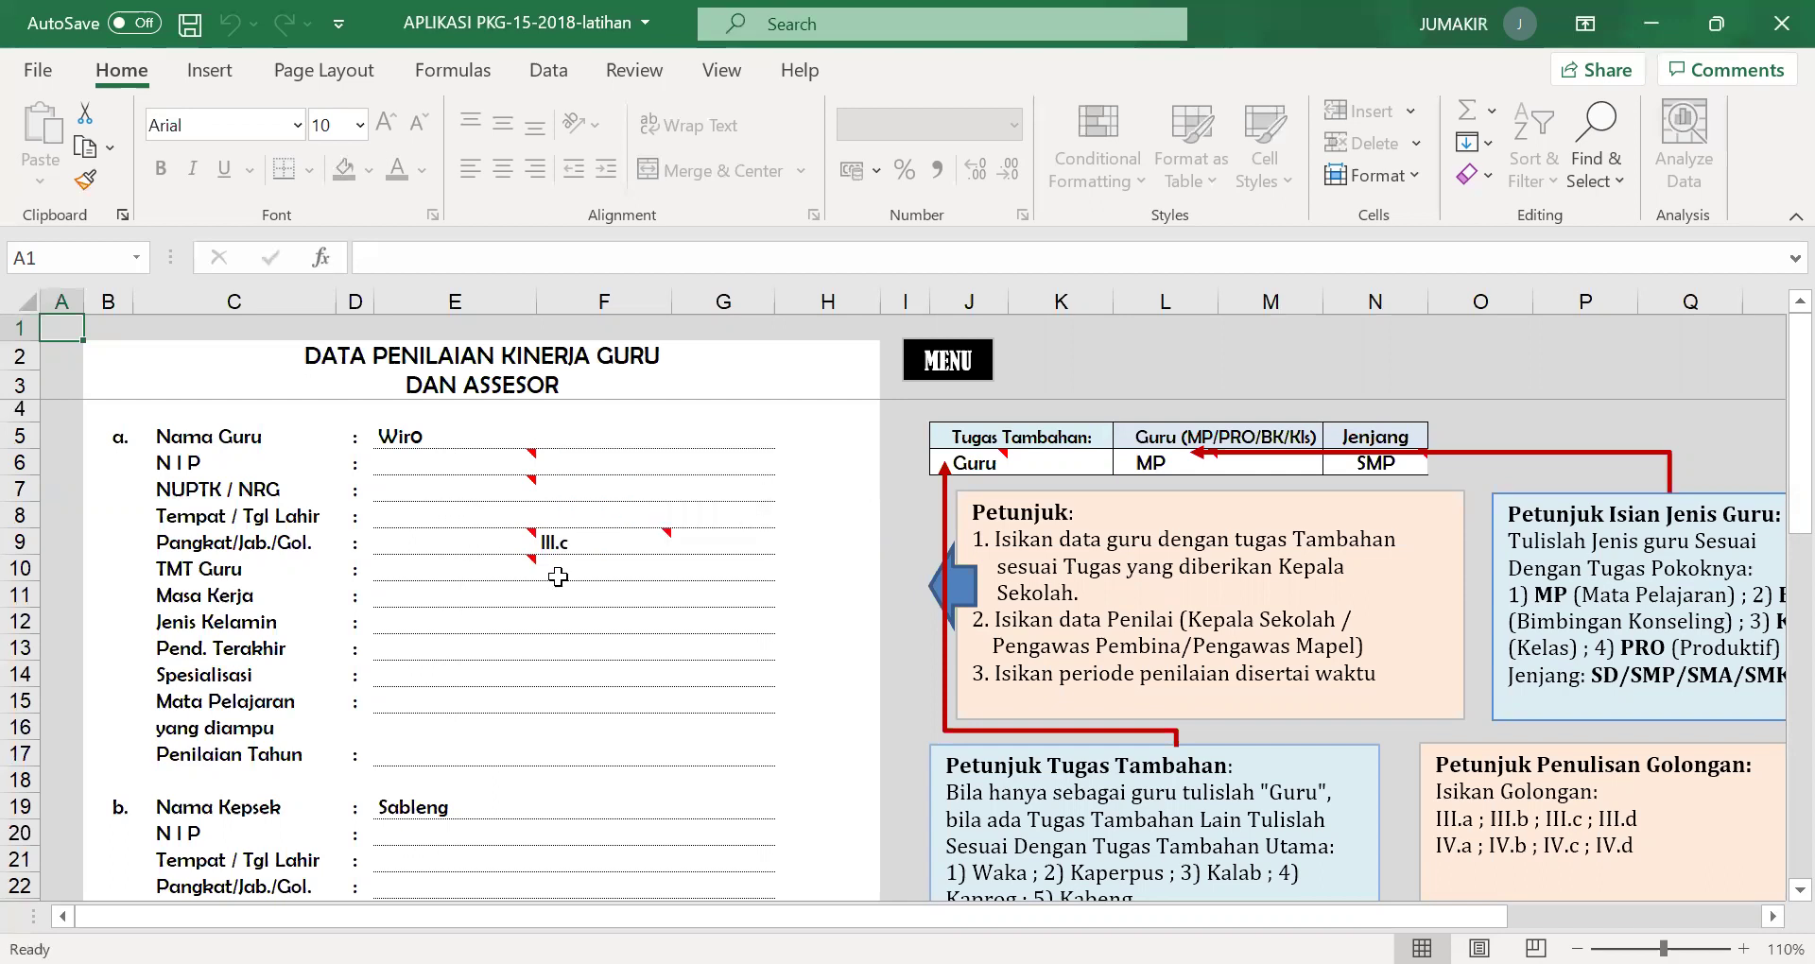
{"action": "left_click", "coordinate": [619, 543]}
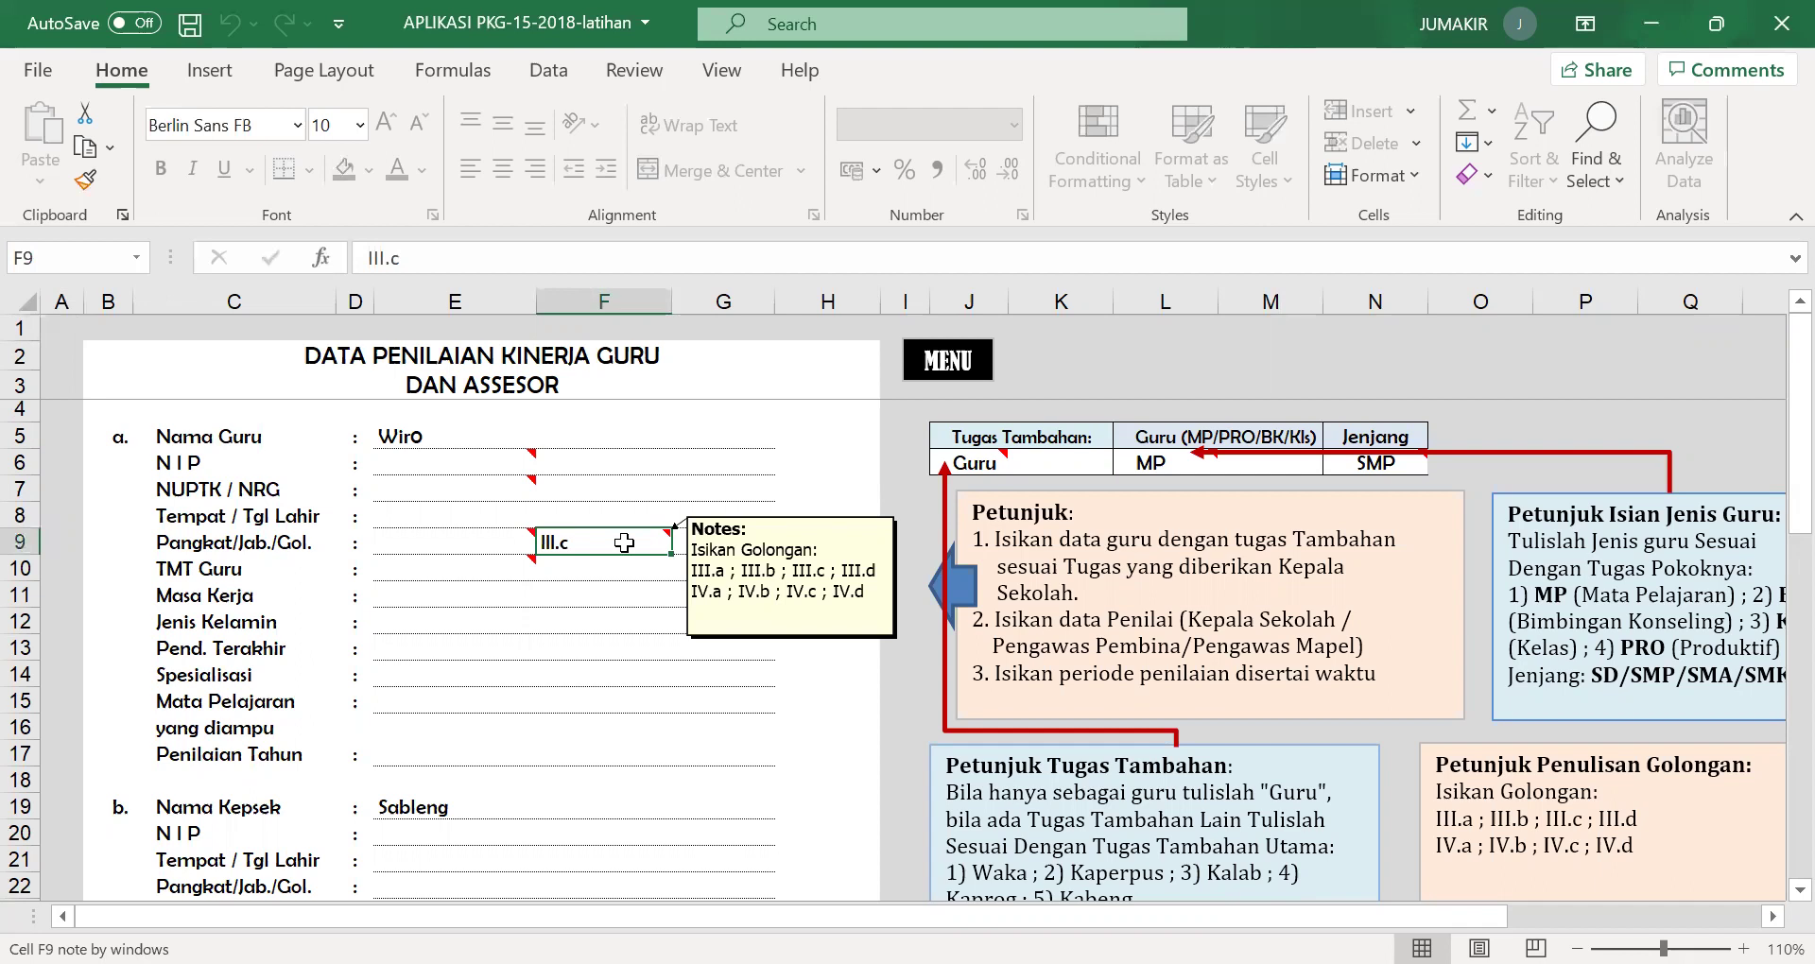
Unlock cell F9 with the sheet password and change the teacher's grade from III.c to III.d.
{"action": "double_click", "coordinate": [624, 543]}
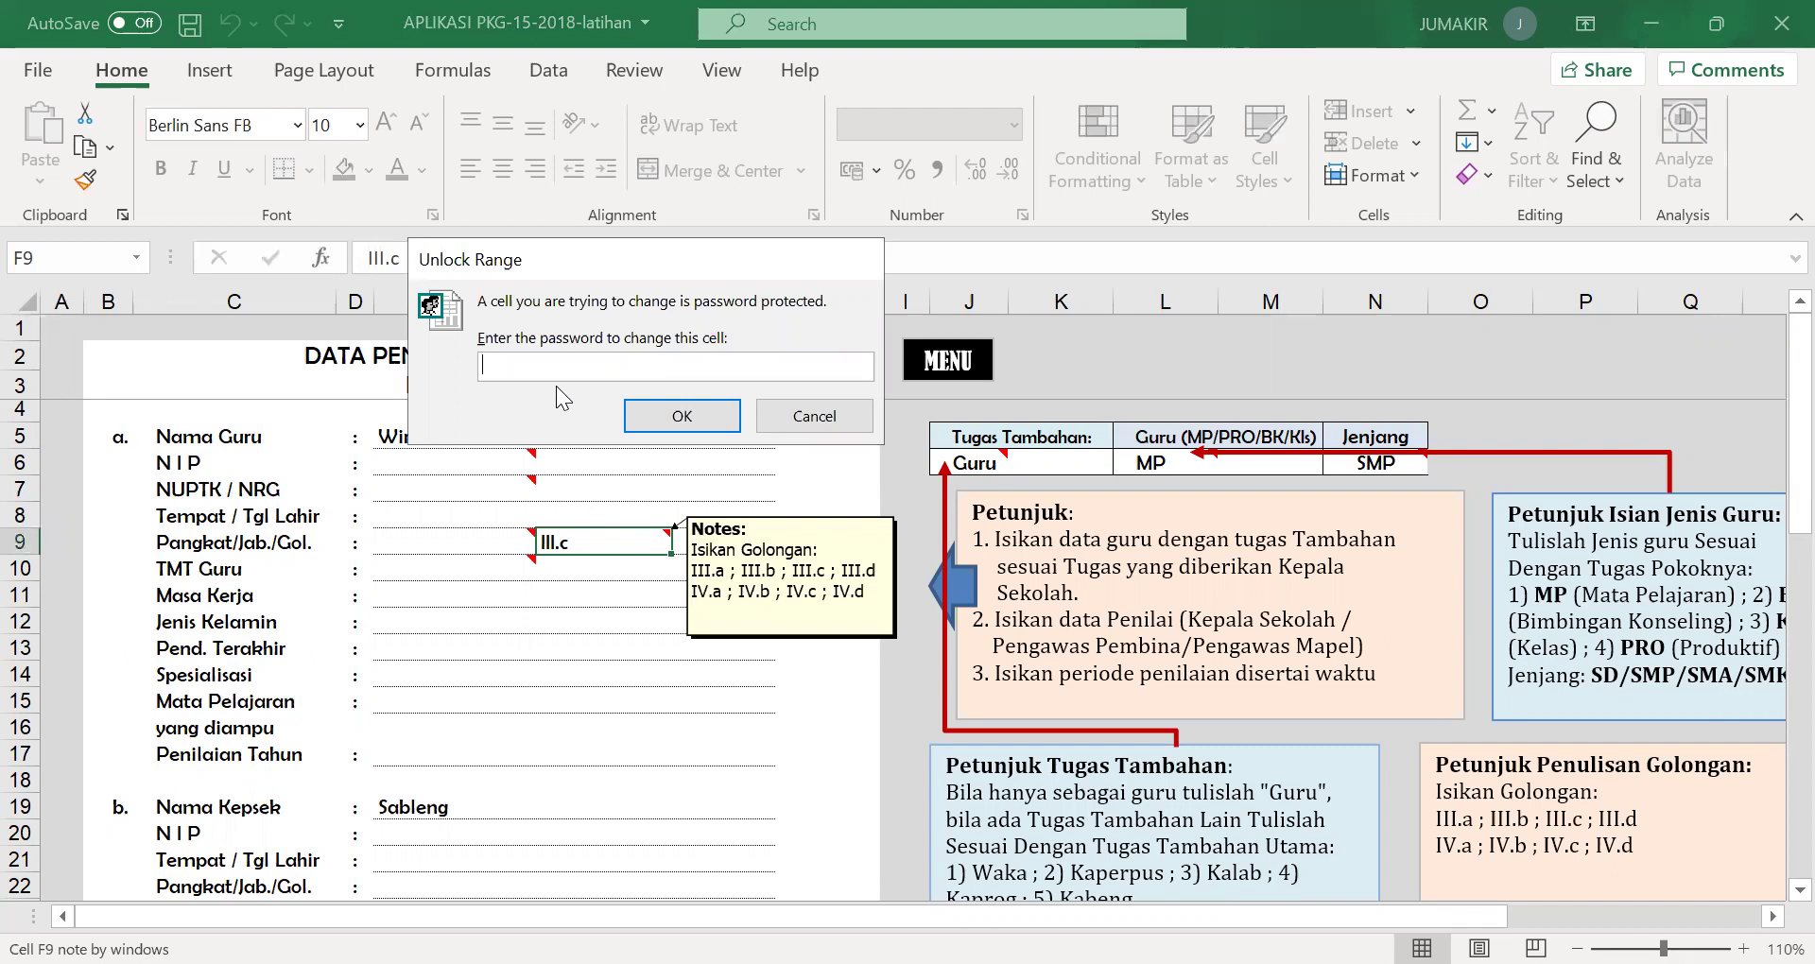
{"action": "type", "text": "12"}
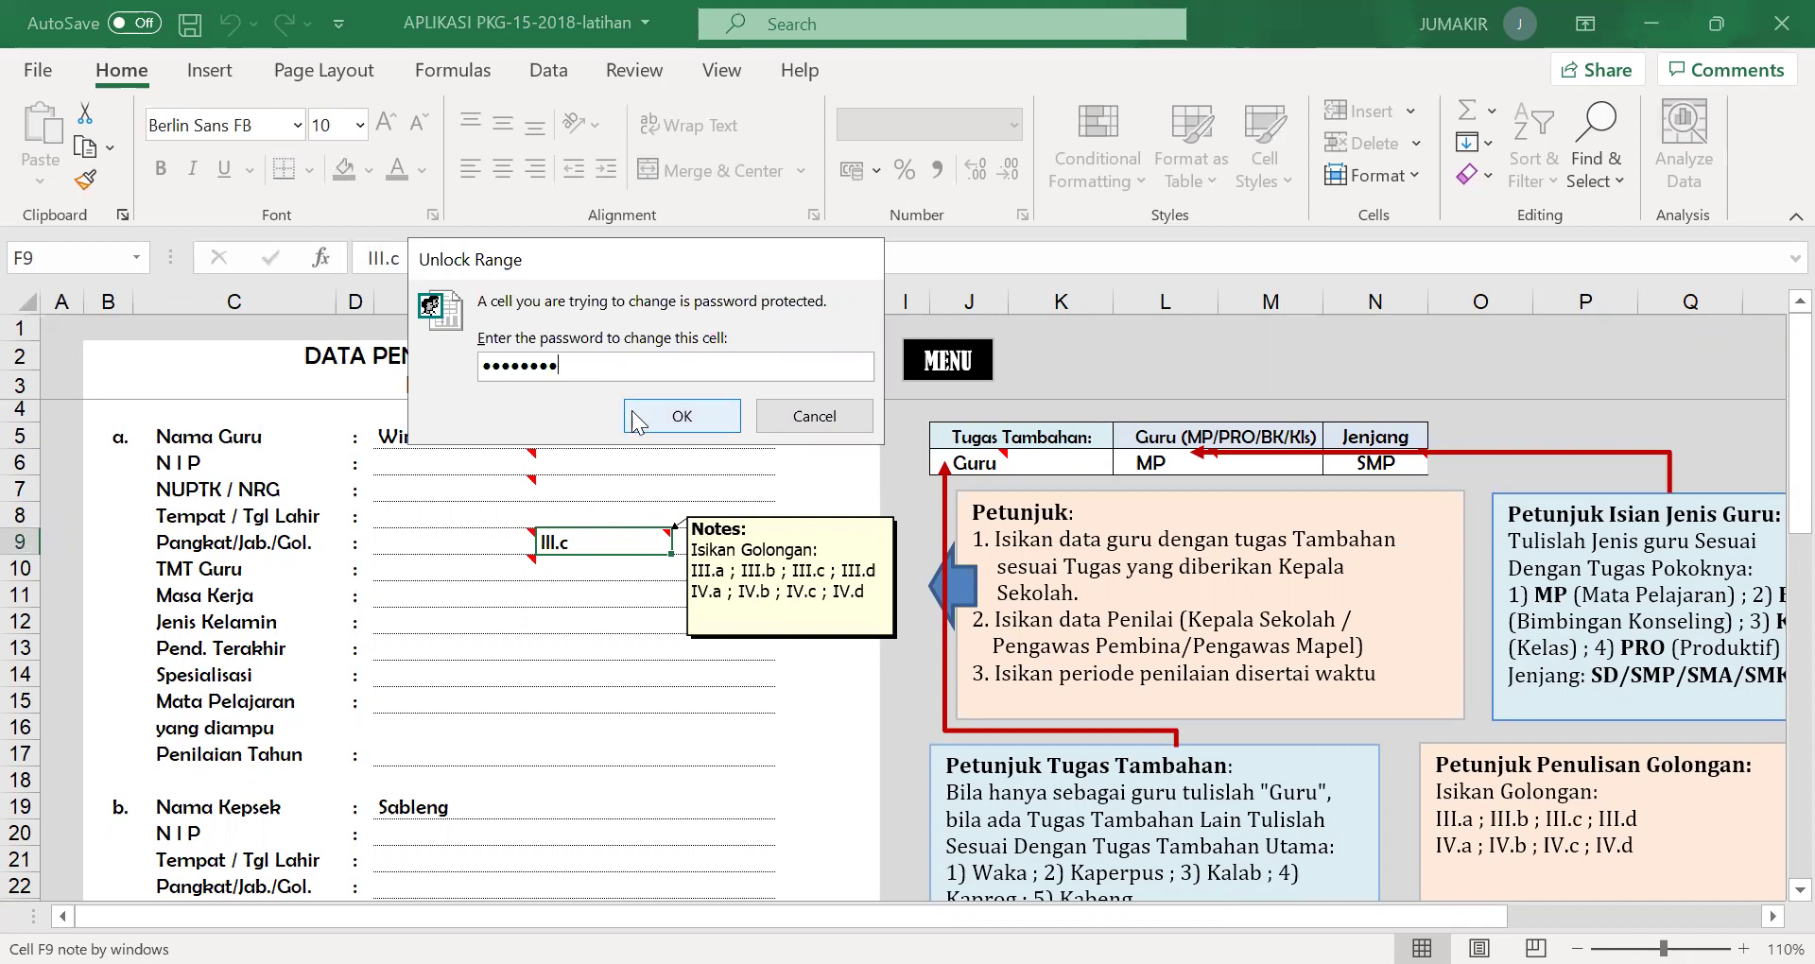
{"action": "left_click", "coordinate": [683, 427]}
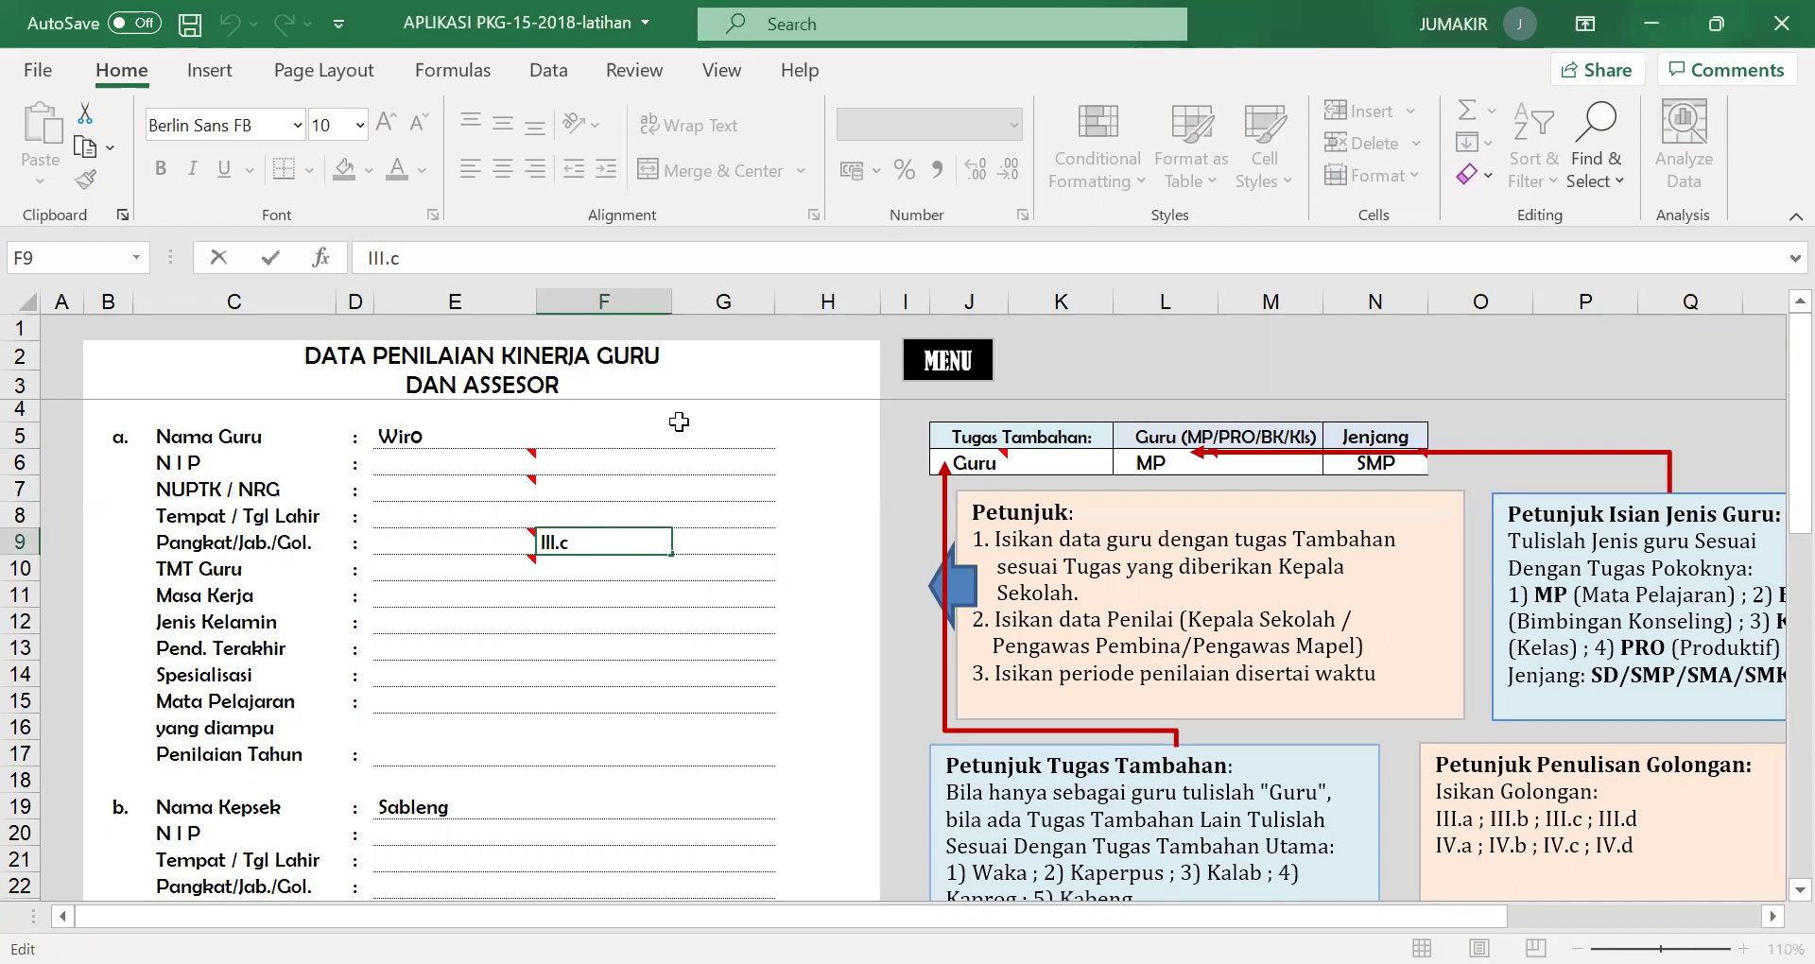
{"action": "key", "text": "BackSpace"}
{"action": "type", "text": "d"}
{"action": "left_click", "coordinate": [513, 584]}
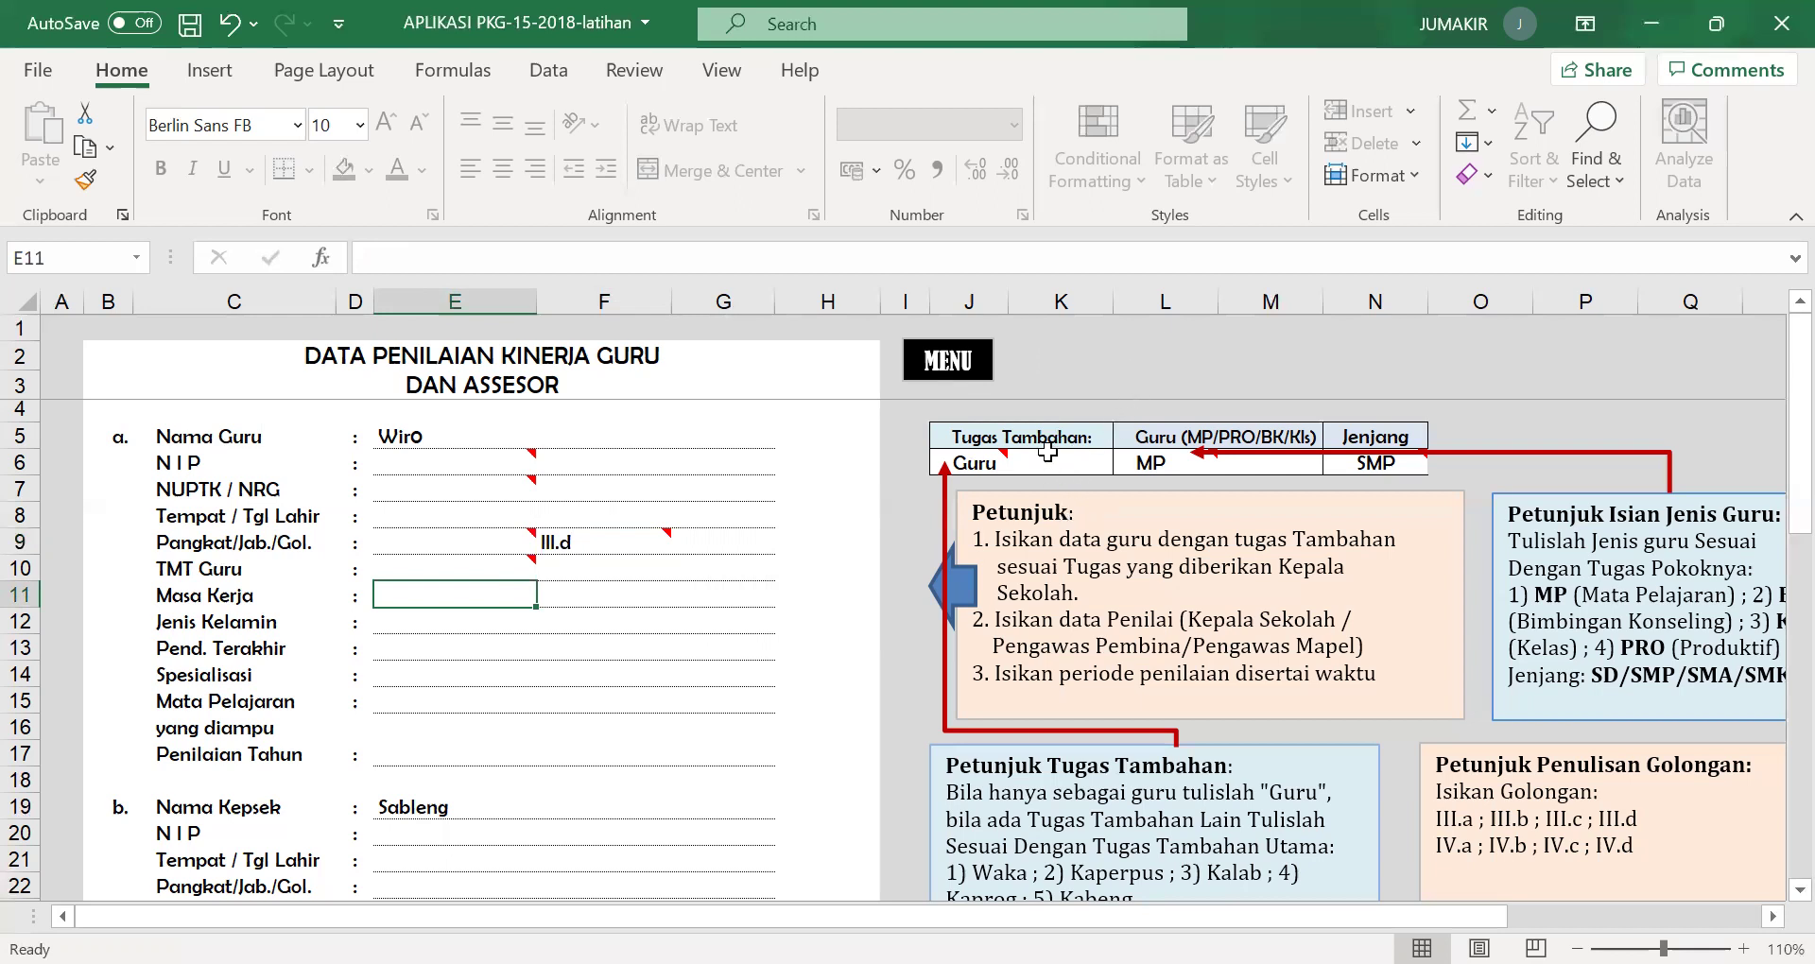
{"action": "mouse_move", "coordinate": [998, 467]}
{"action": "mouse_move", "coordinate": [1186, 466]}
{"action": "scroll", "coordinate": [551, 769], "scroll_direction": "down", "scroll_amount": 1}
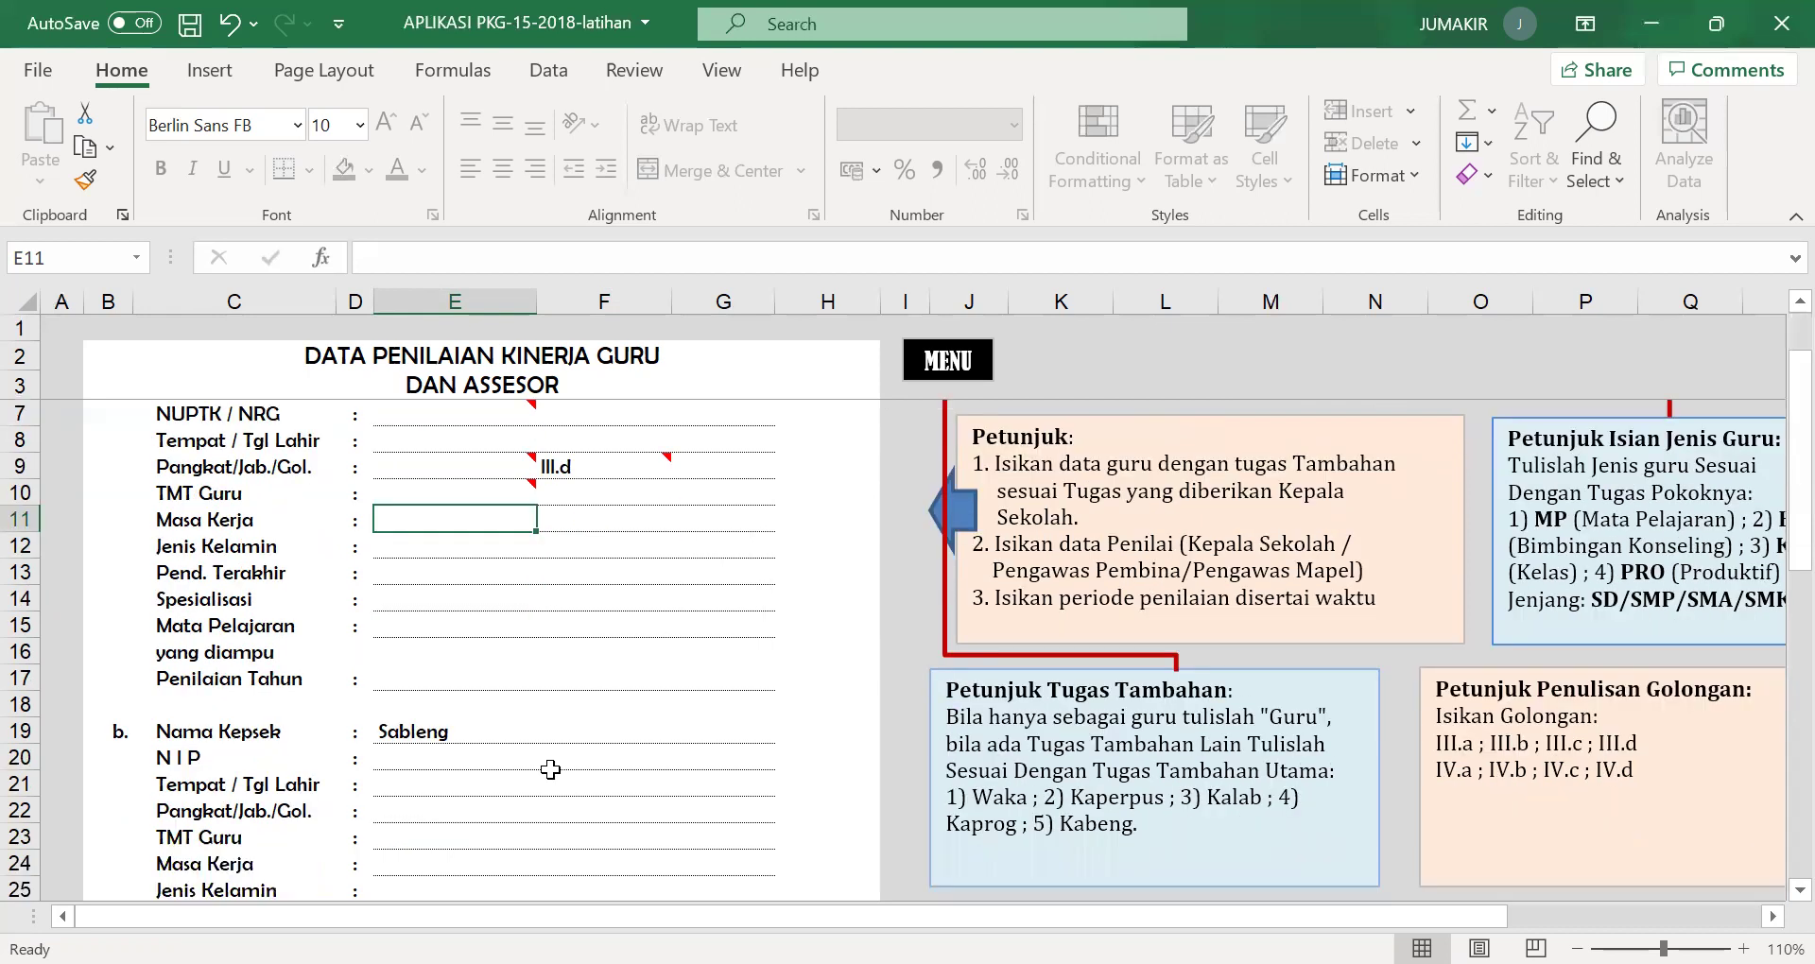
{"action": "scroll", "coordinate": [551, 768], "scroll_direction": "down", "scroll_amount": 2}
{"action": "scroll", "coordinate": [545, 673], "scroll_direction": "down", "scroll_amount": 1}
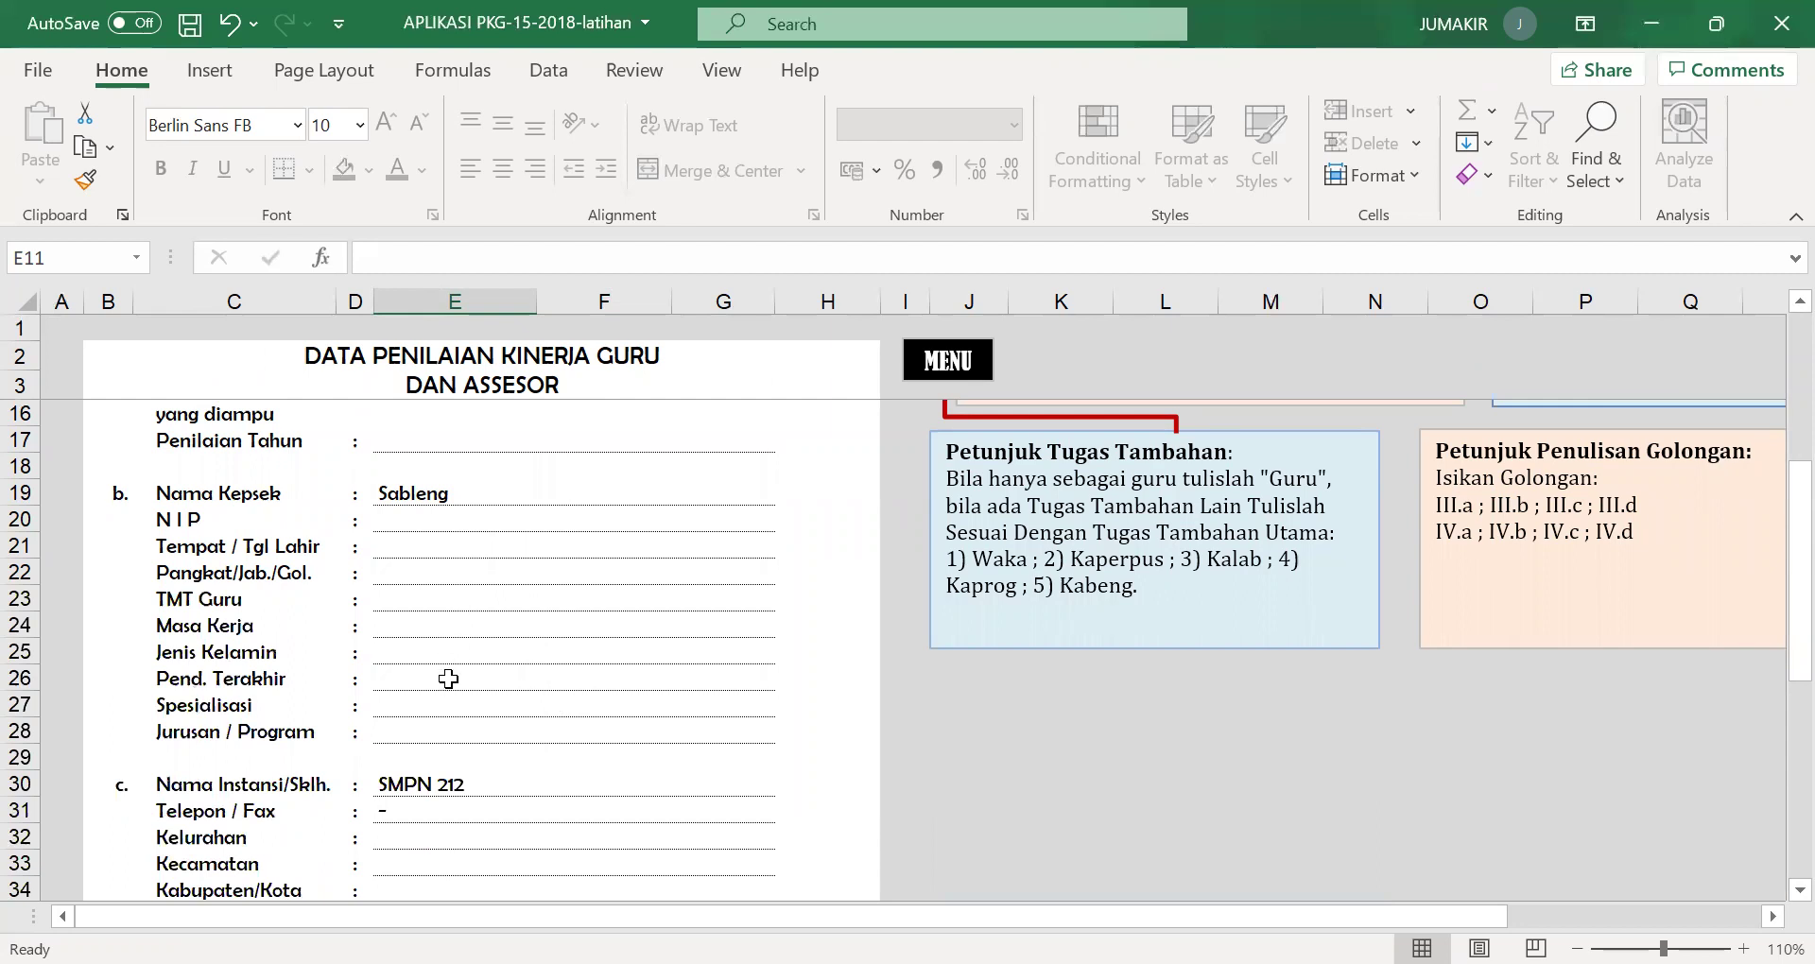
{"action": "scroll", "coordinate": [448, 705], "scroll_direction": "down", "scroll_amount": 1}
{"action": "scroll", "coordinate": [449, 705], "scroll_direction": "down", "scroll_amount": 1}
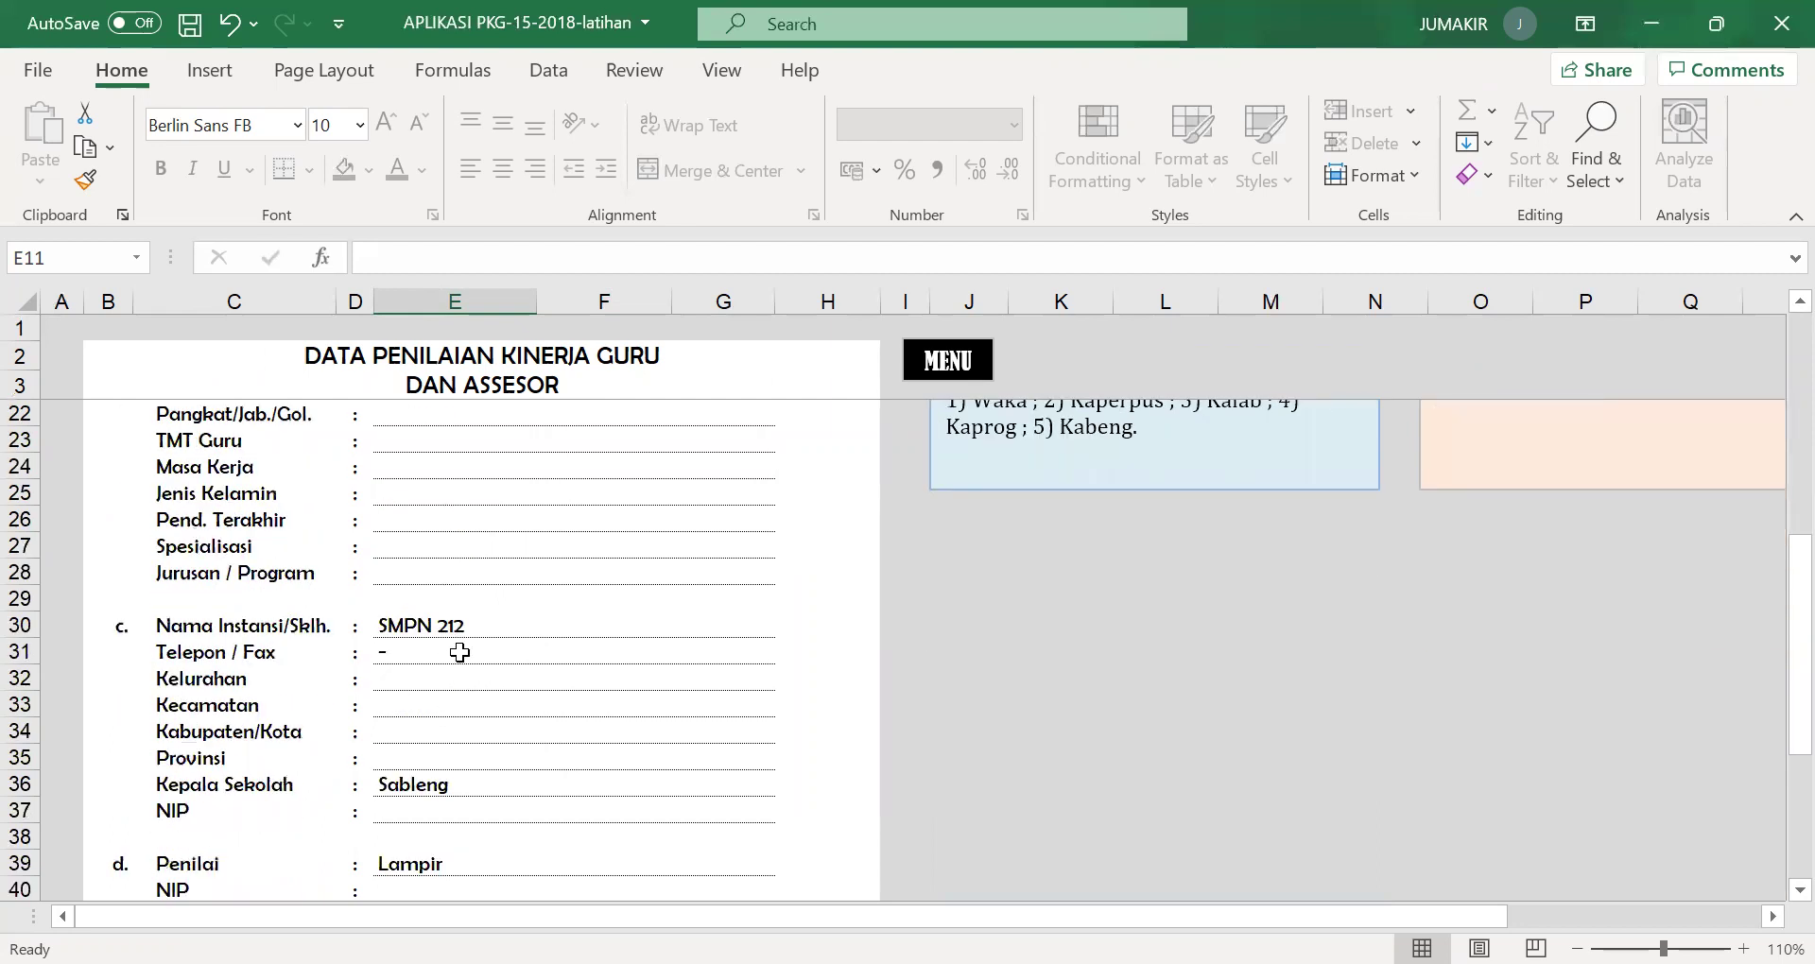
{"action": "scroll", "coordinate": [460, 653], "scroll_direction": "down", "scroll_amount": 2}
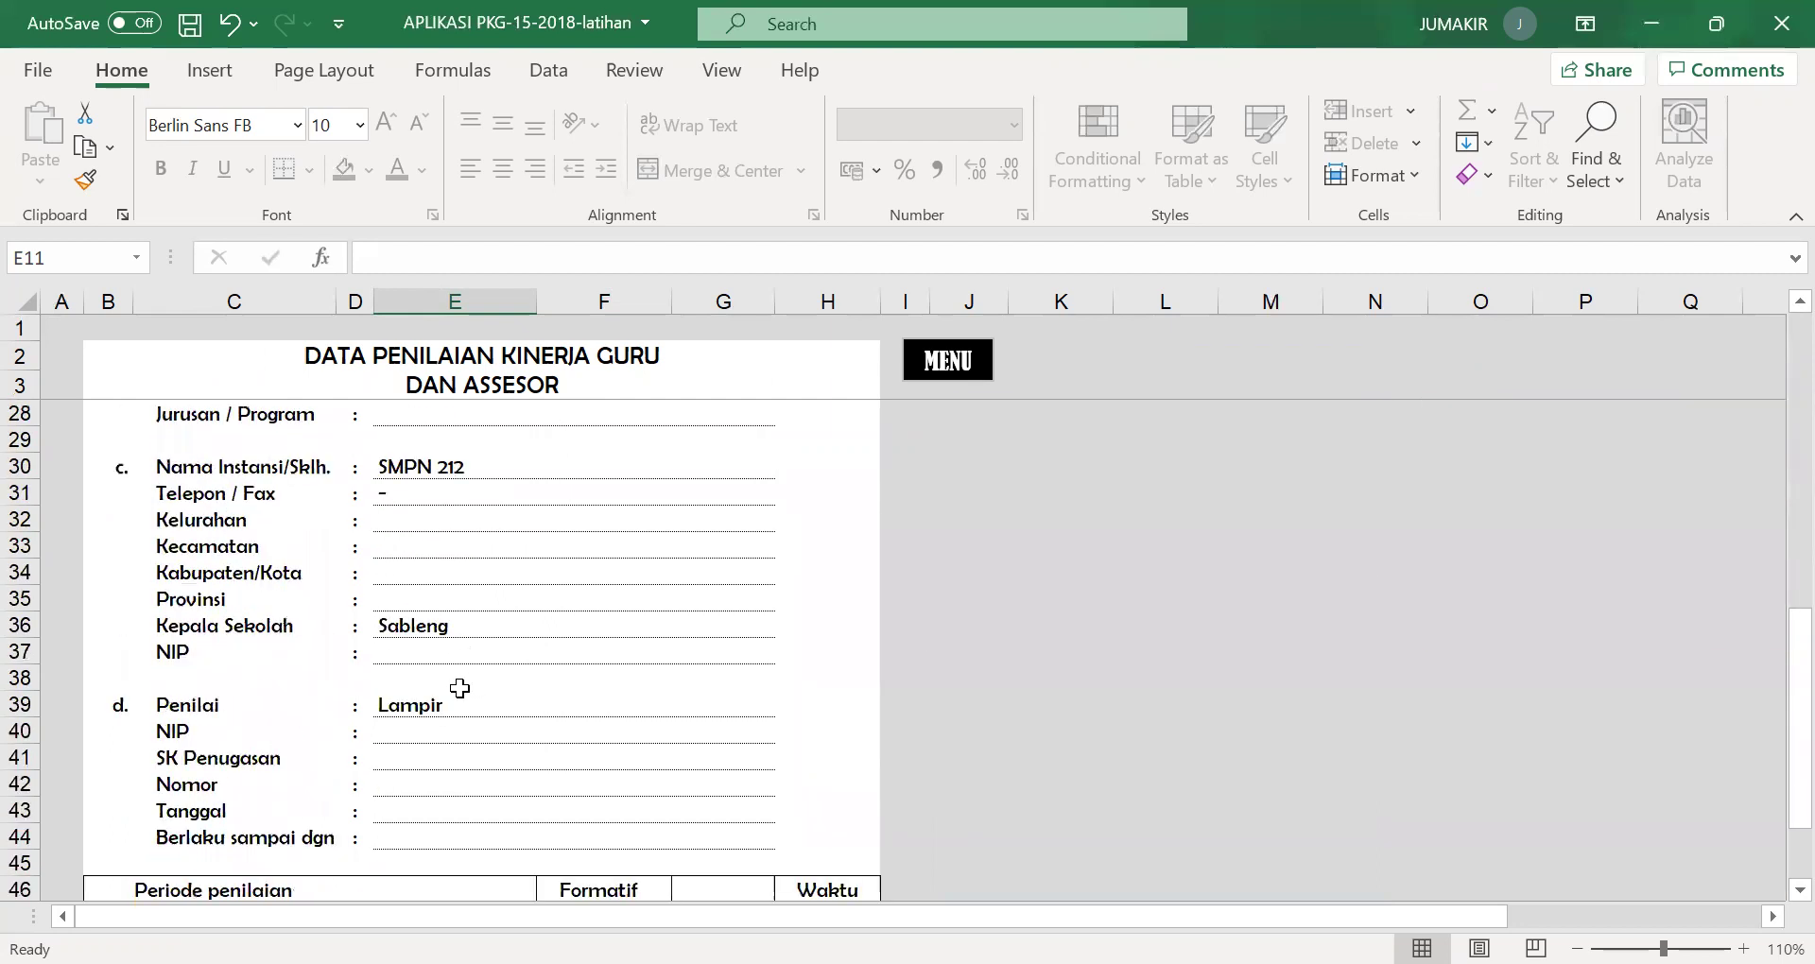
{"action": "scroll", "coordinate": [459, 688], "scroll_direction": "down", "scroll_amount": 1}
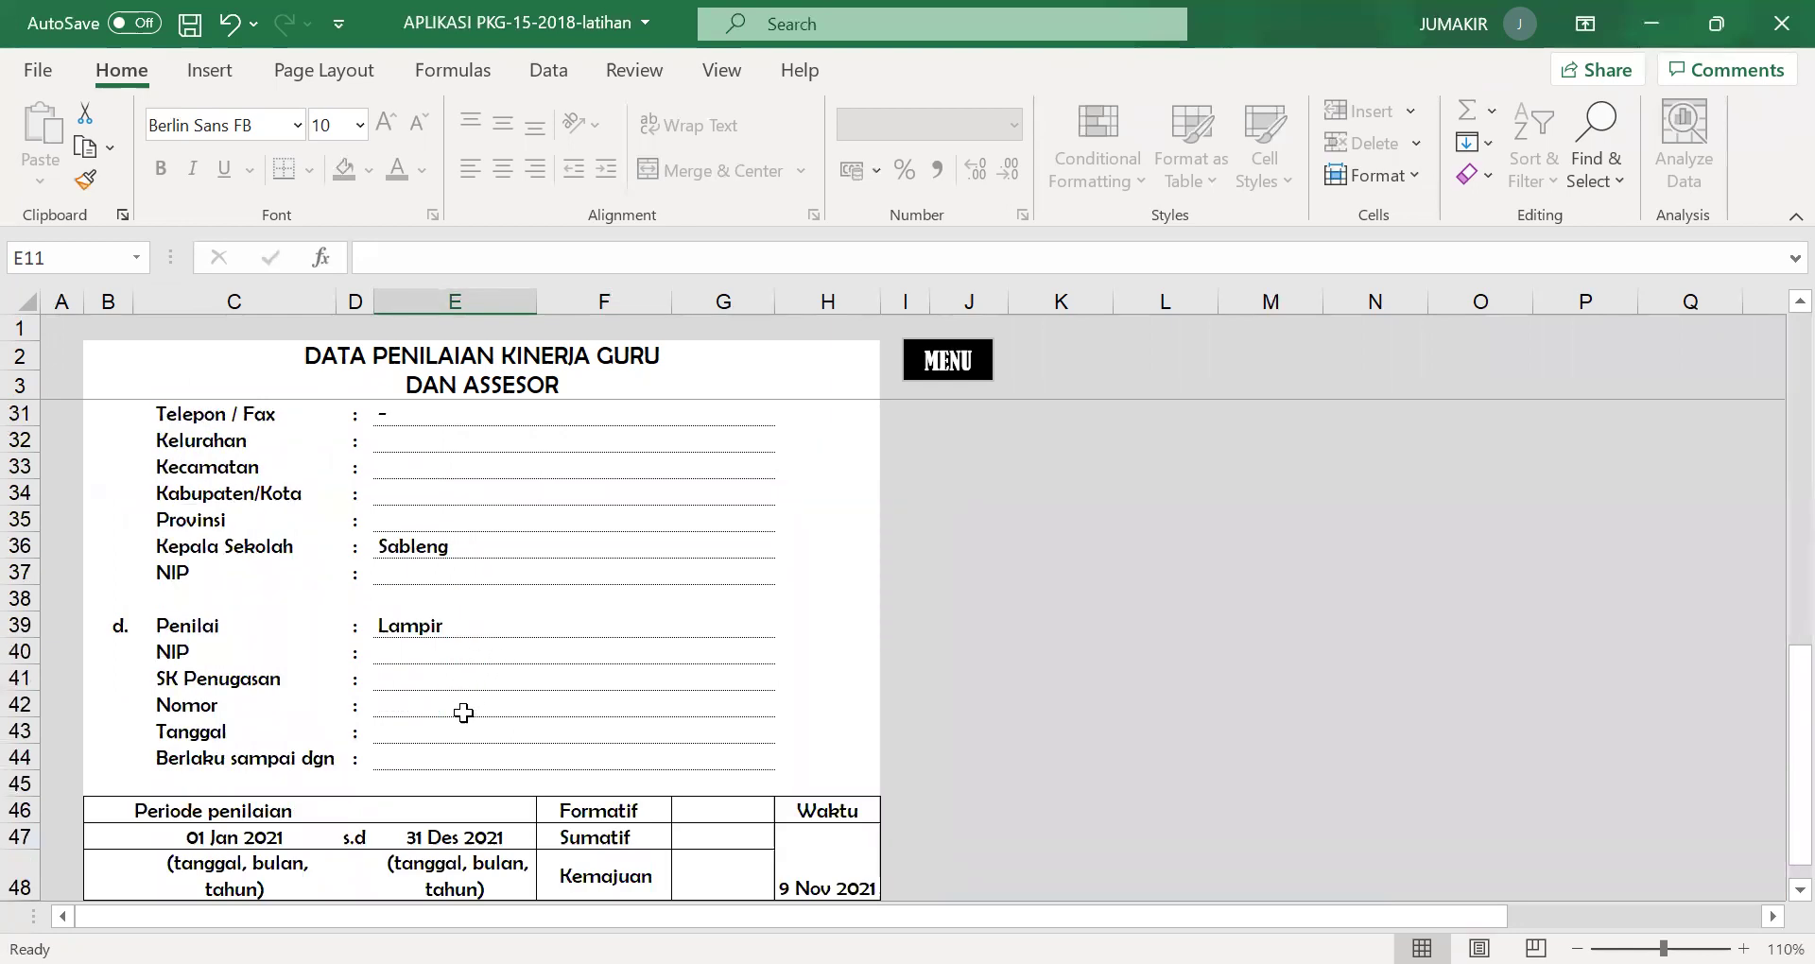
{"action": "scroll", "coordinate": [464, 713], "scroll_direction": "down", "scroll_amount": 1}
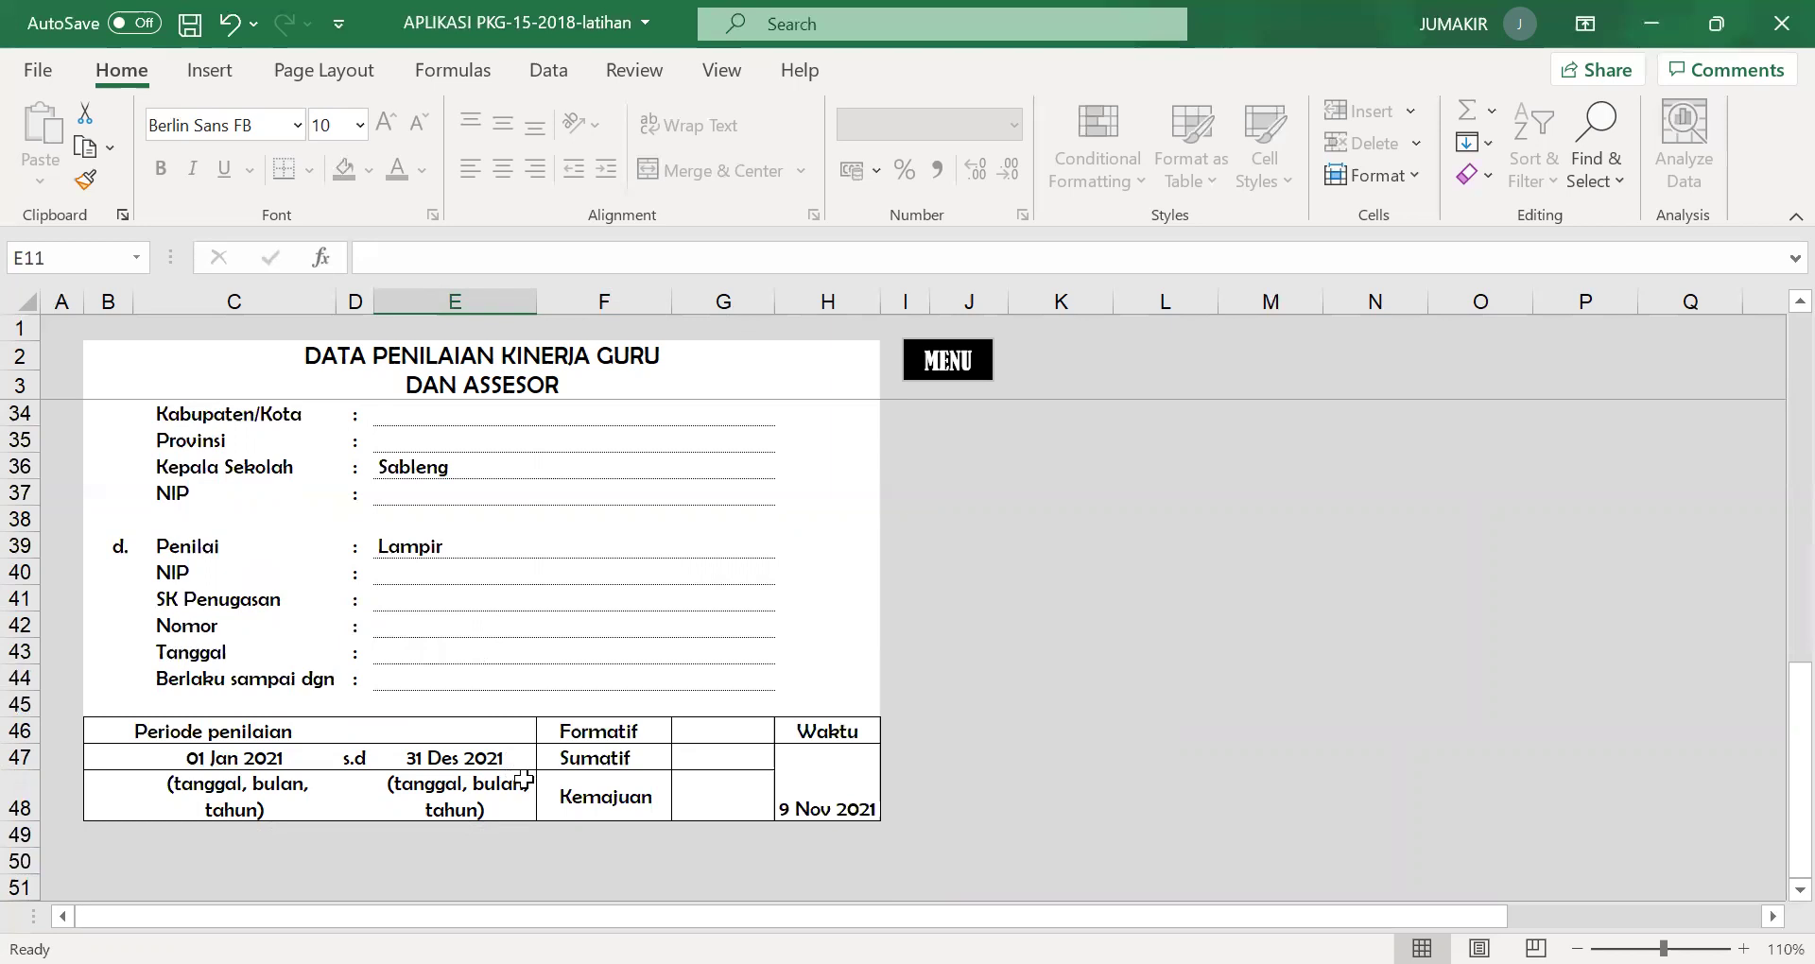
{"action": "left_click", "coordinate": [847, 781]}
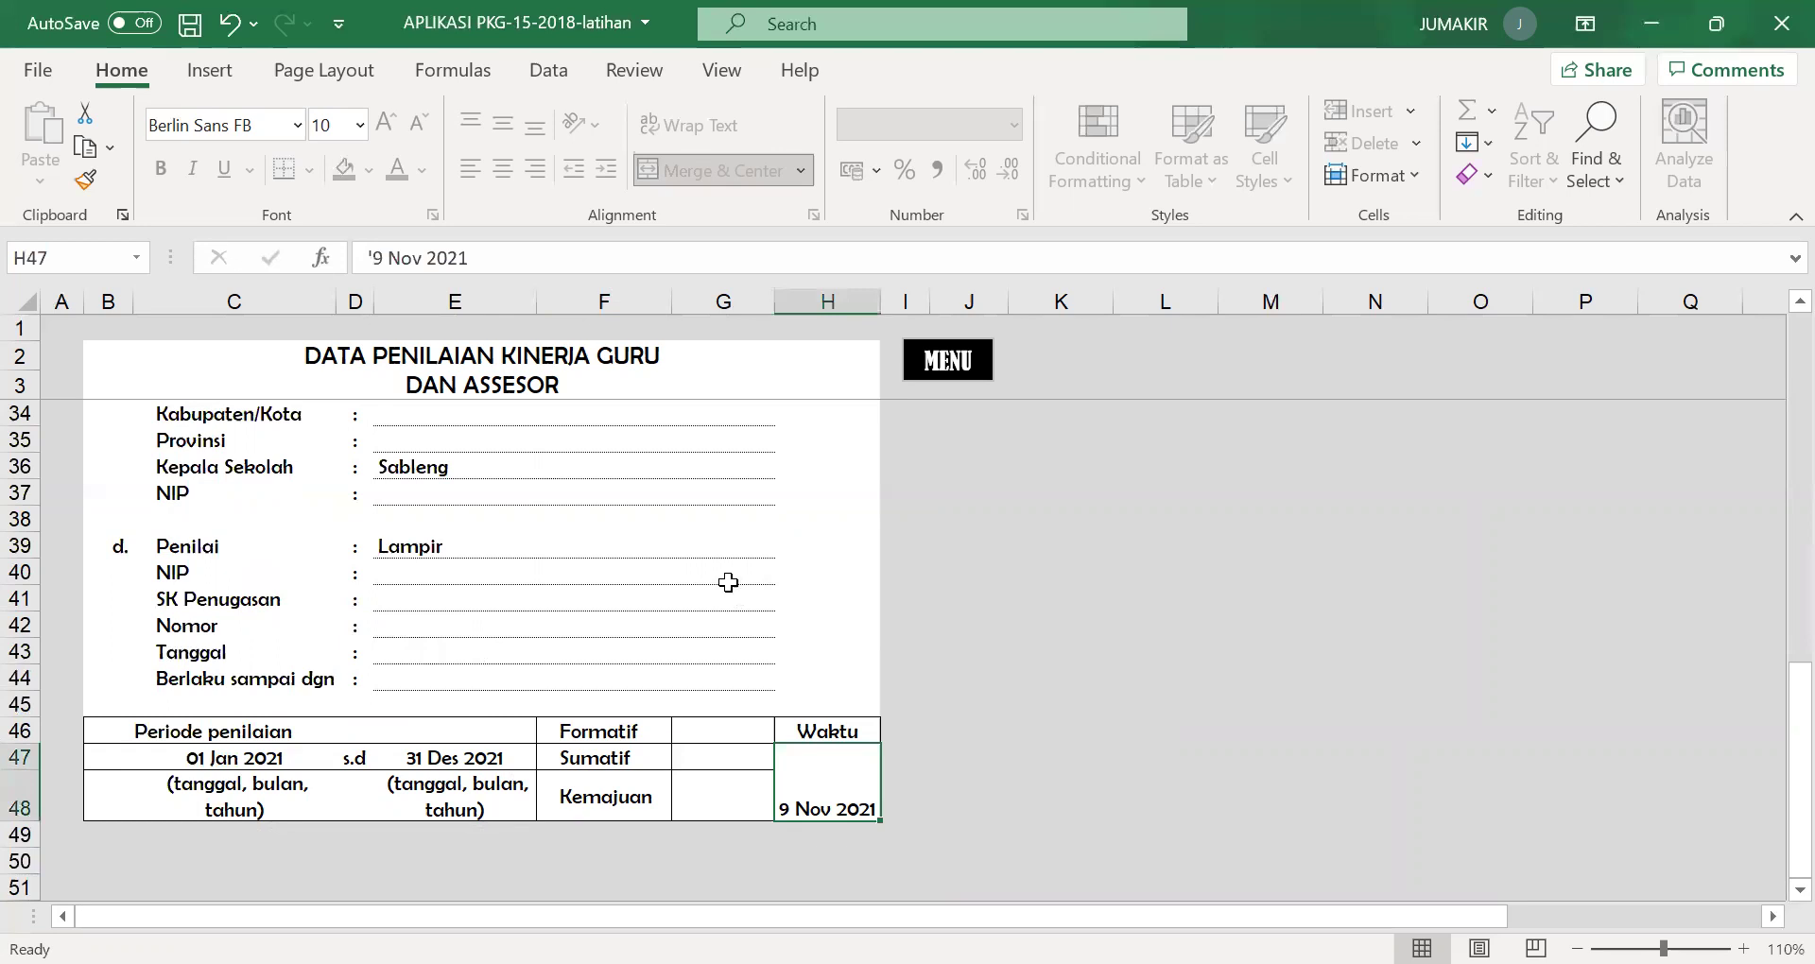
{"action": "scroll", "coordinate": [726, 580], "scroll_direction": "up", "scroll_amount": 2}
{"action": "scroll", "coordinate": [726, 580], "scroll_direction": "up", "scroll_amount": 6}
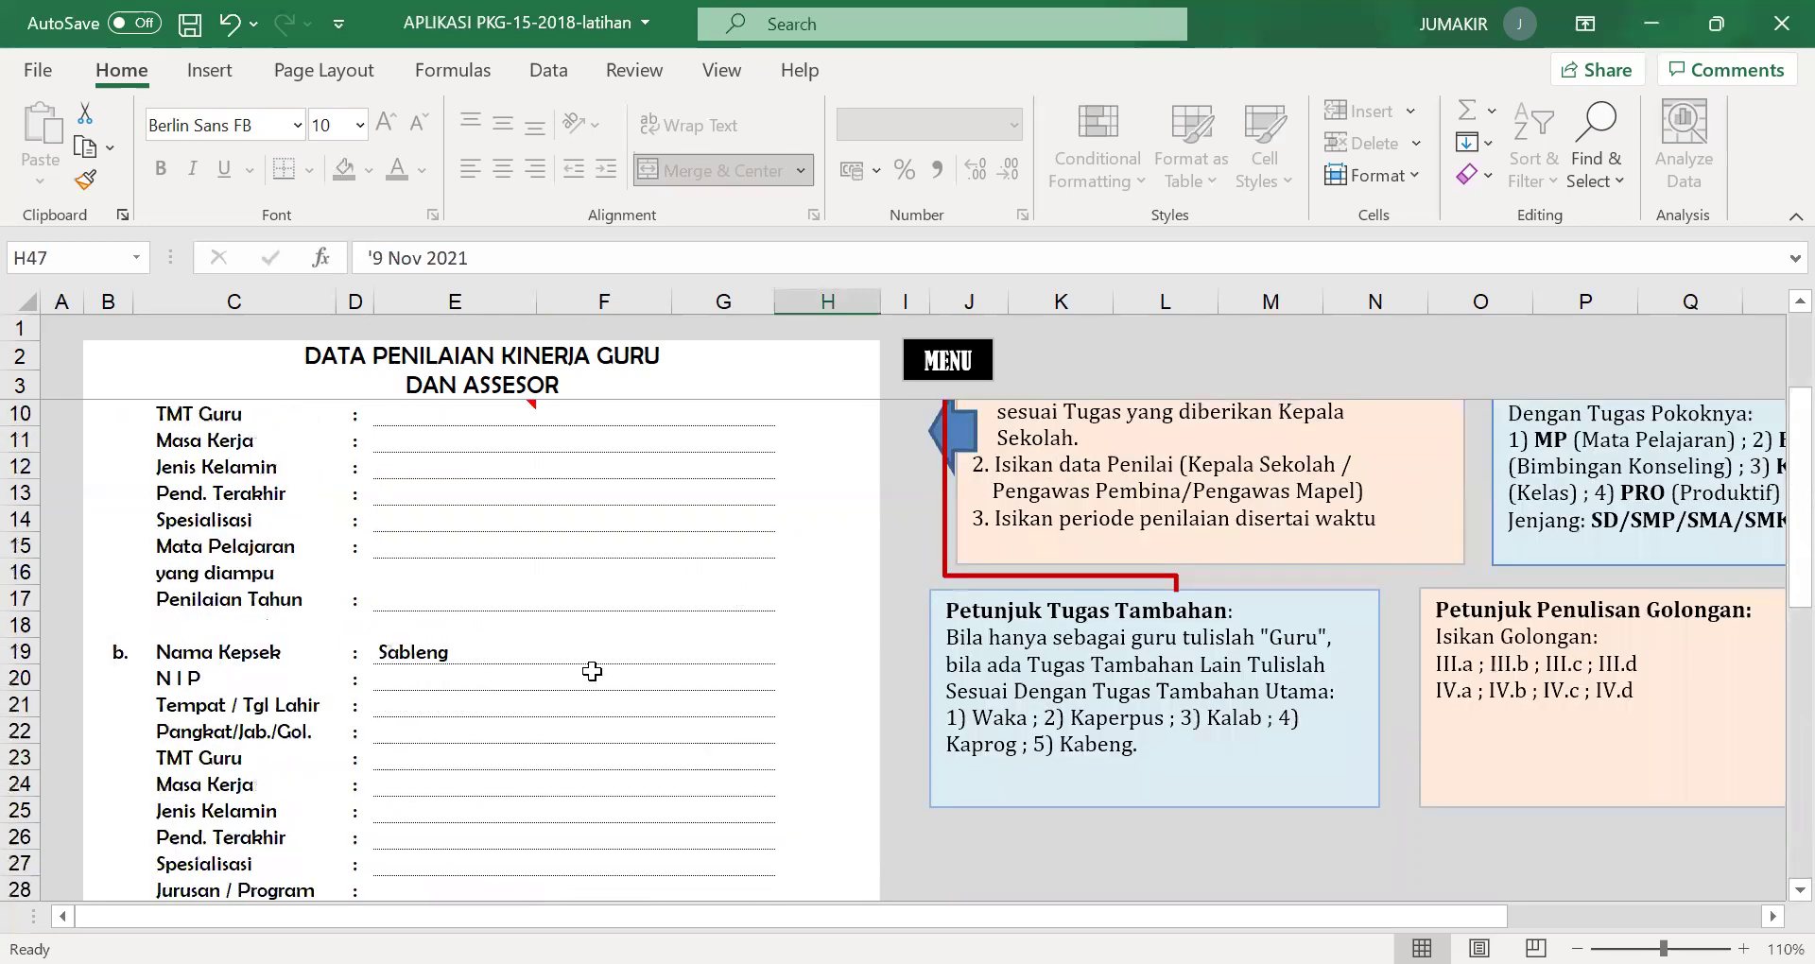
{"action": "scroll", "coordinate": [592, 672], "scroll_direction": "up", "scroll_amount": 2}
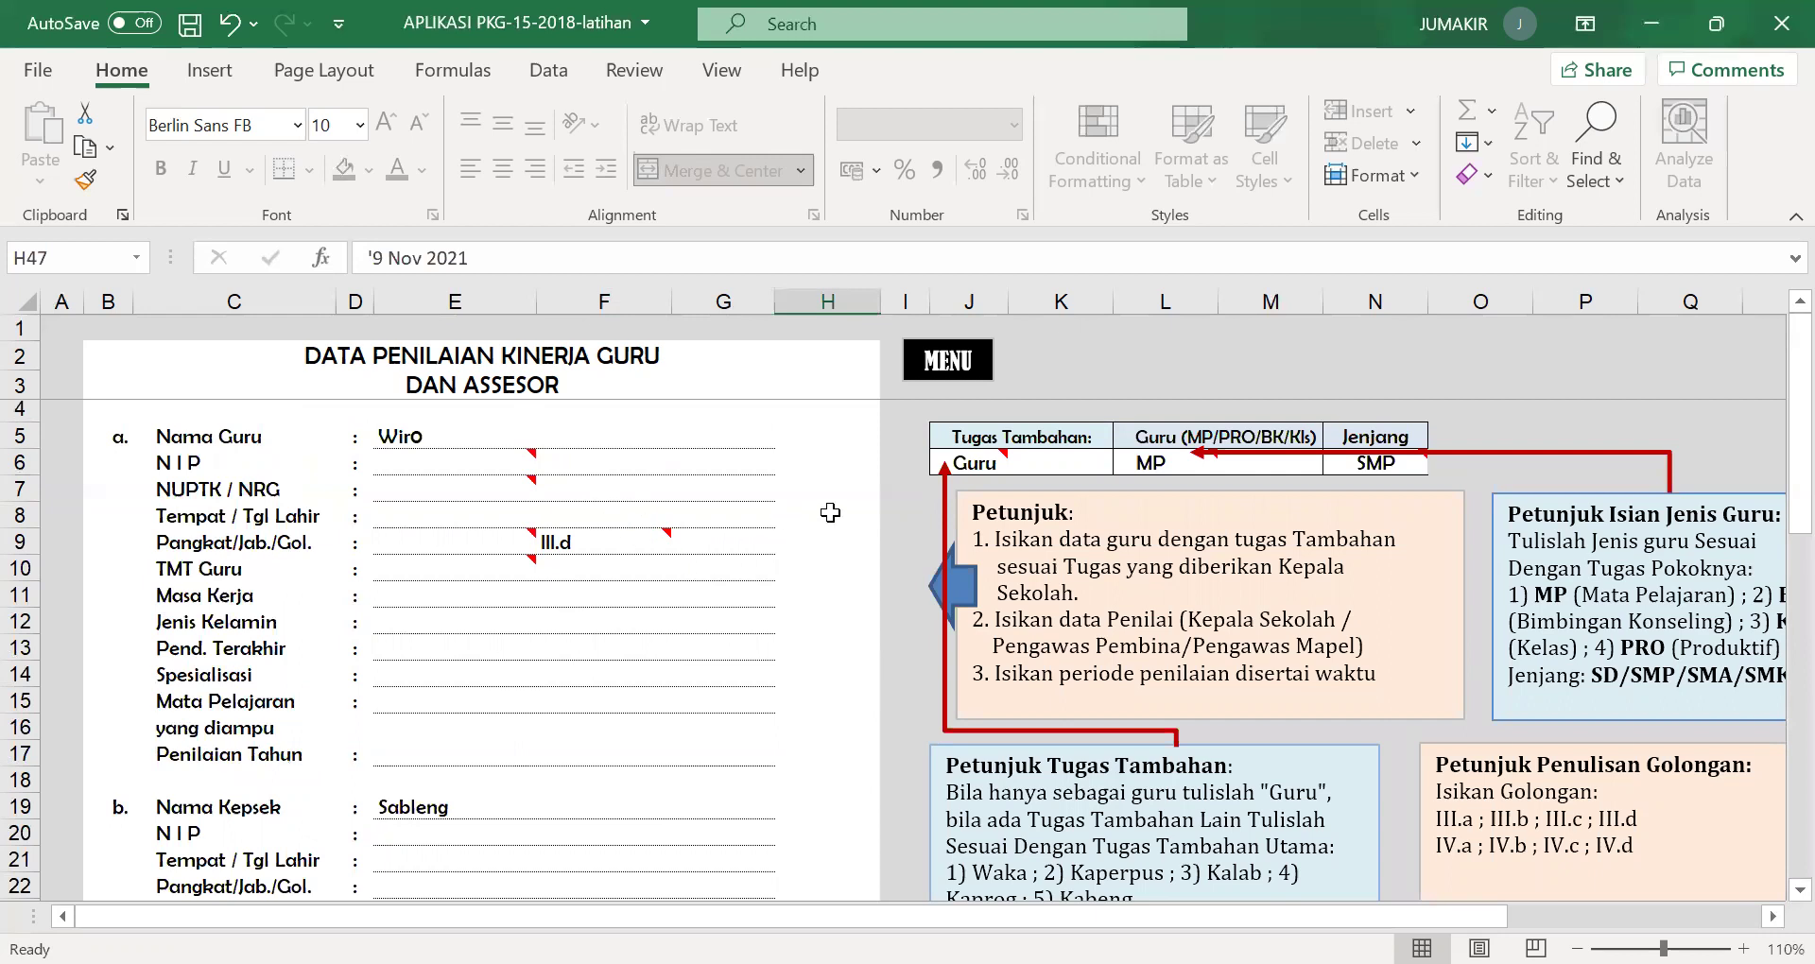
Return to MENU and open the PNIL. KINERJA GURU competency scoring sheet.
{"action": "left_click", "coordinate": [949, 364]}
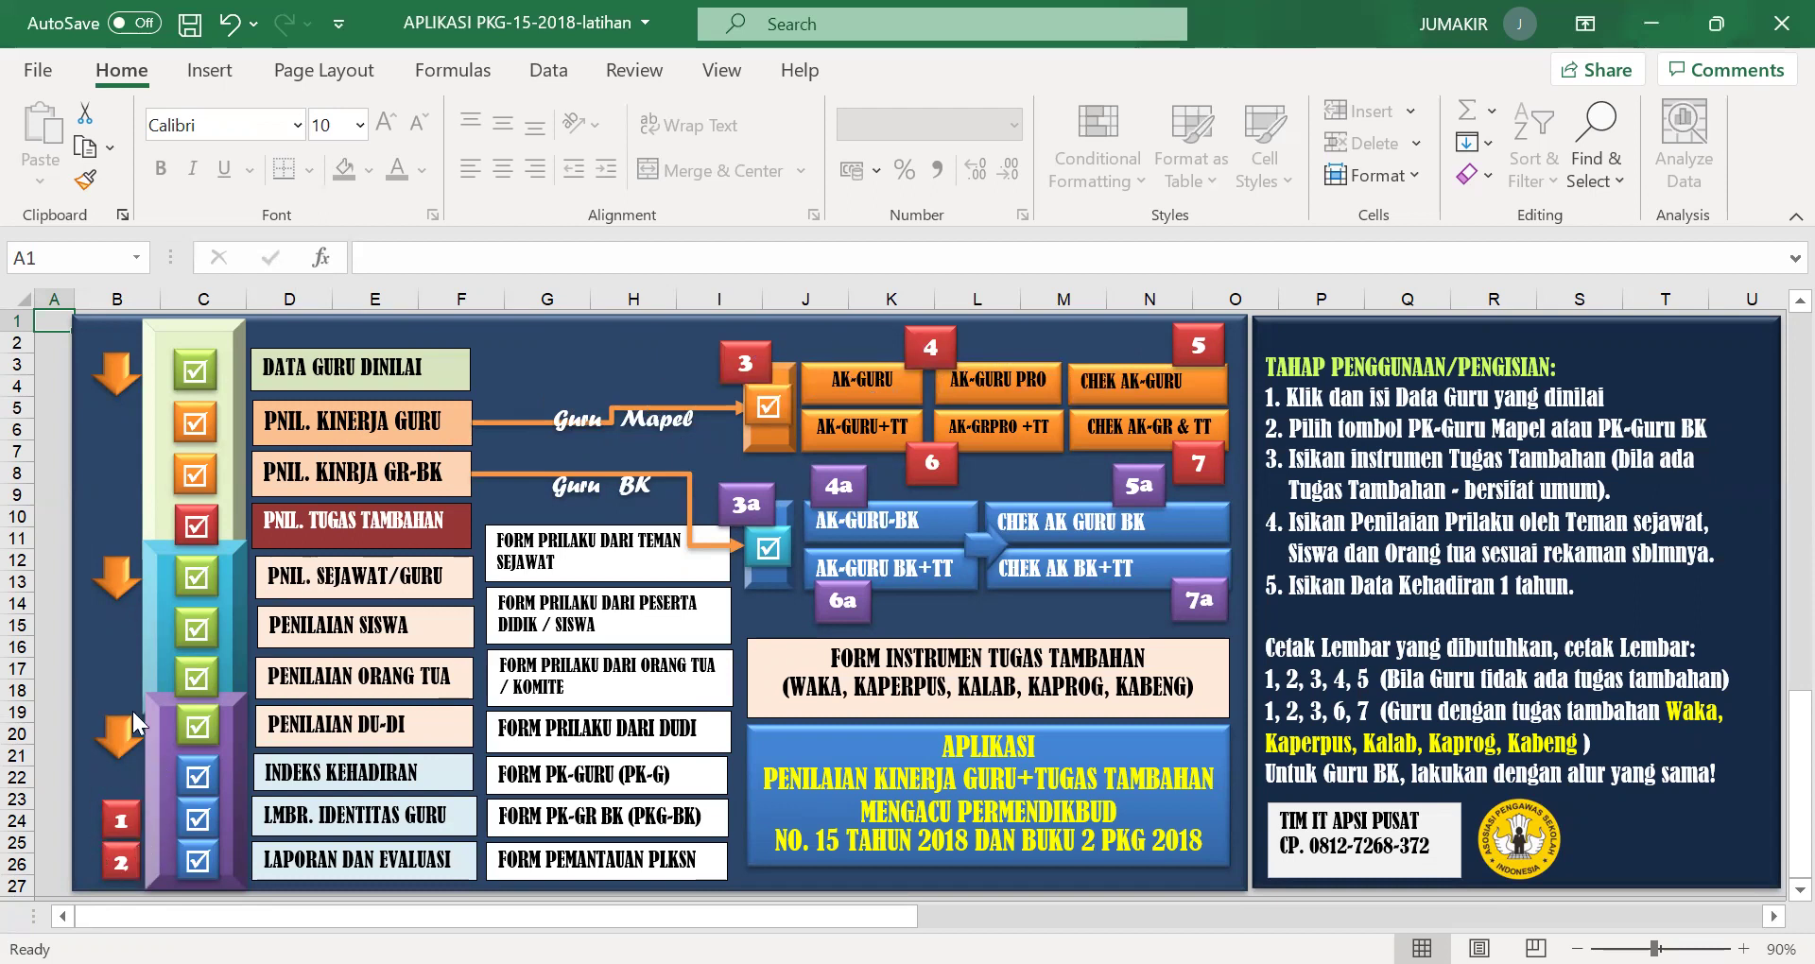
{"action": "left_click", "coordinate": [343, 435]}
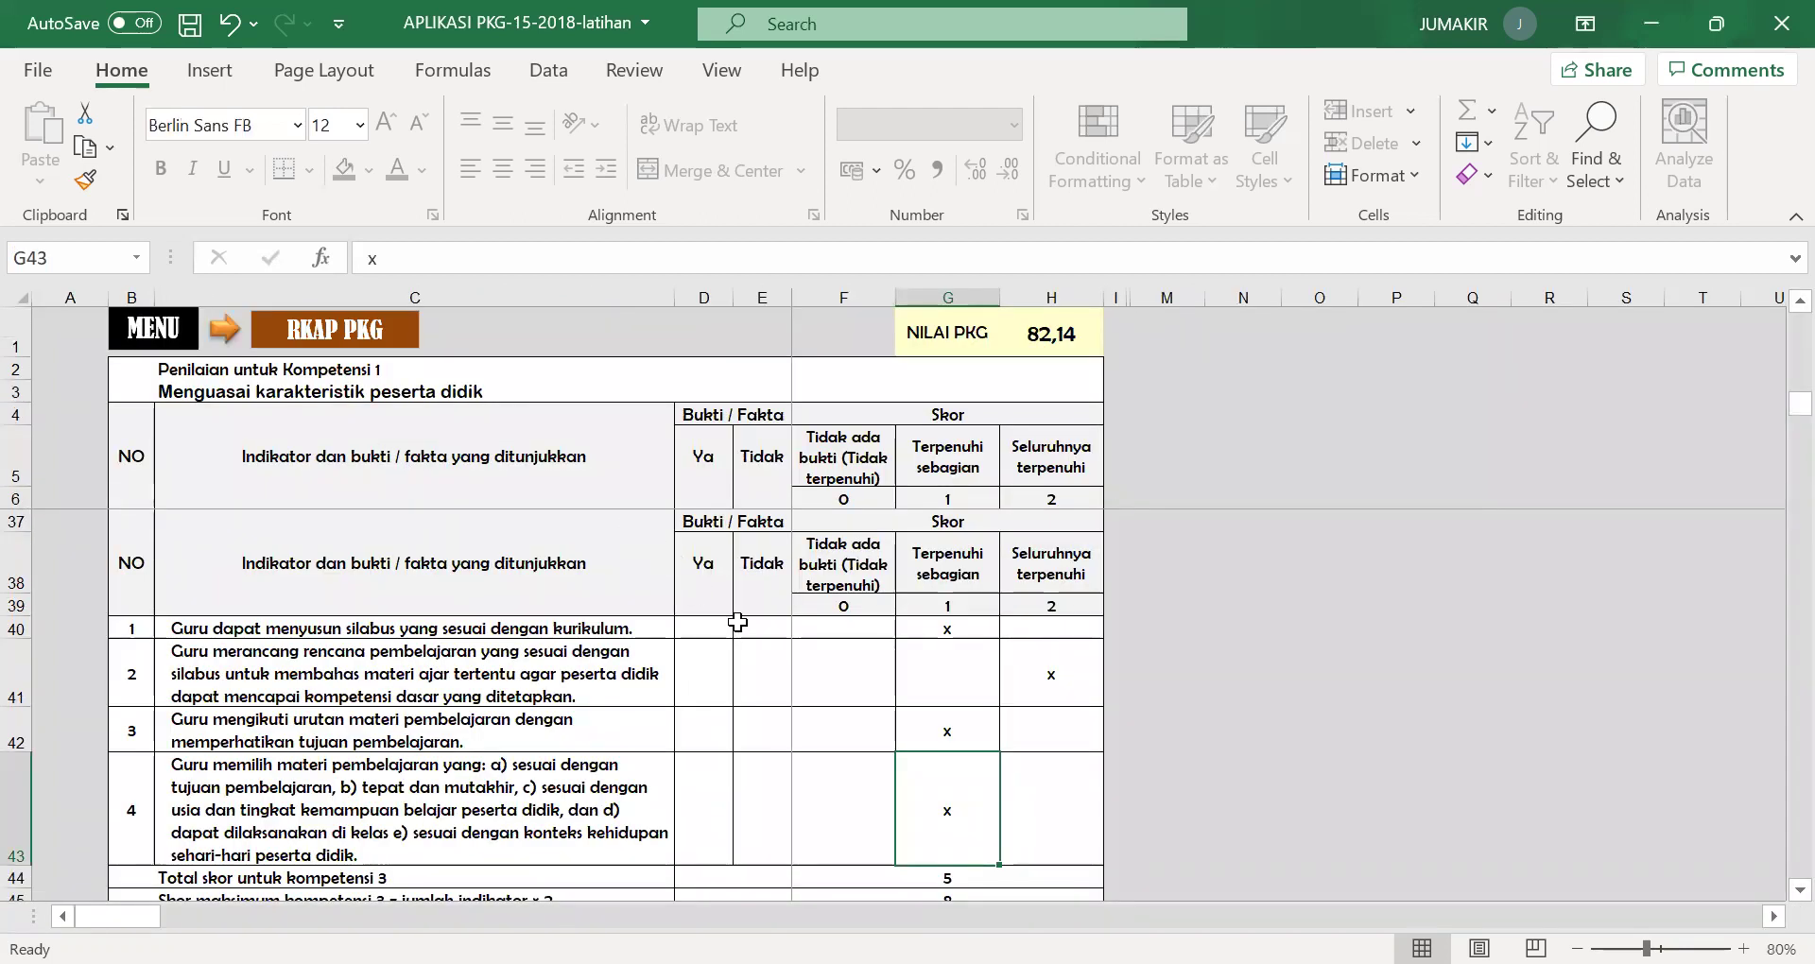
Move competency 1 indicator 2's x from partially met (G8) to fully met (H8).
{"action": "scroll", "coordinate": [622, 617], "scroll_direction": "up", "scroll_amount": 10}
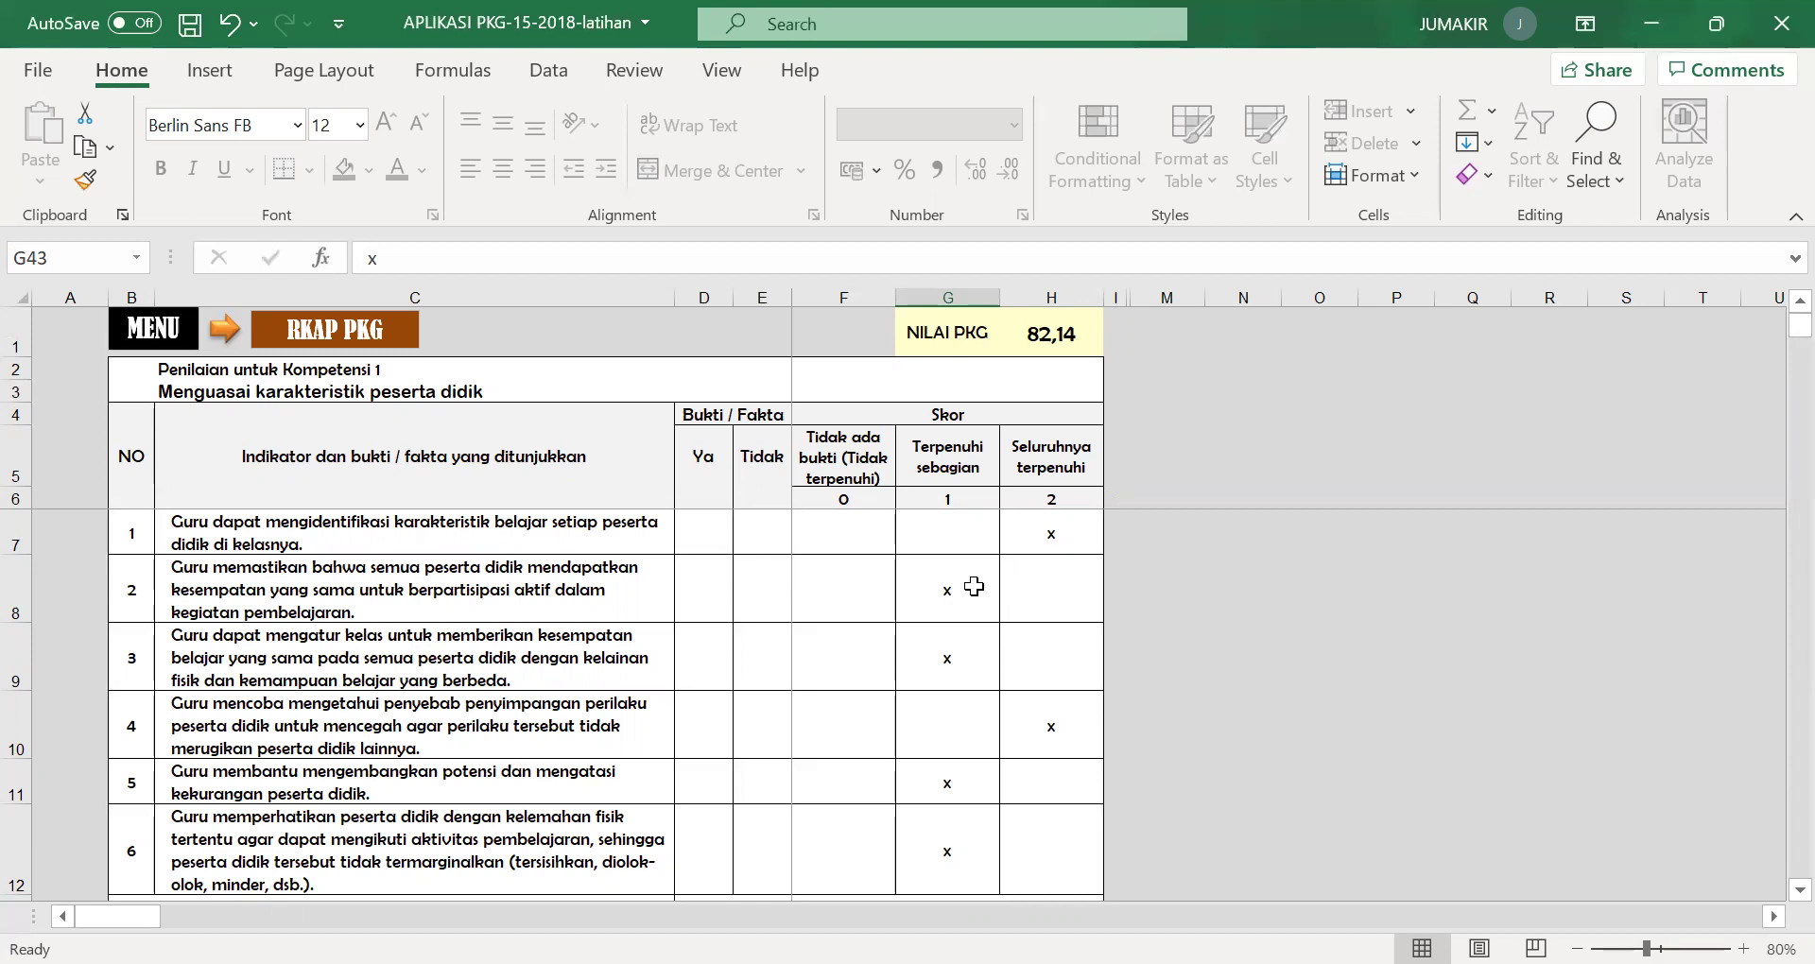
{"action": "left_click", "coordinate": [973, 587]}
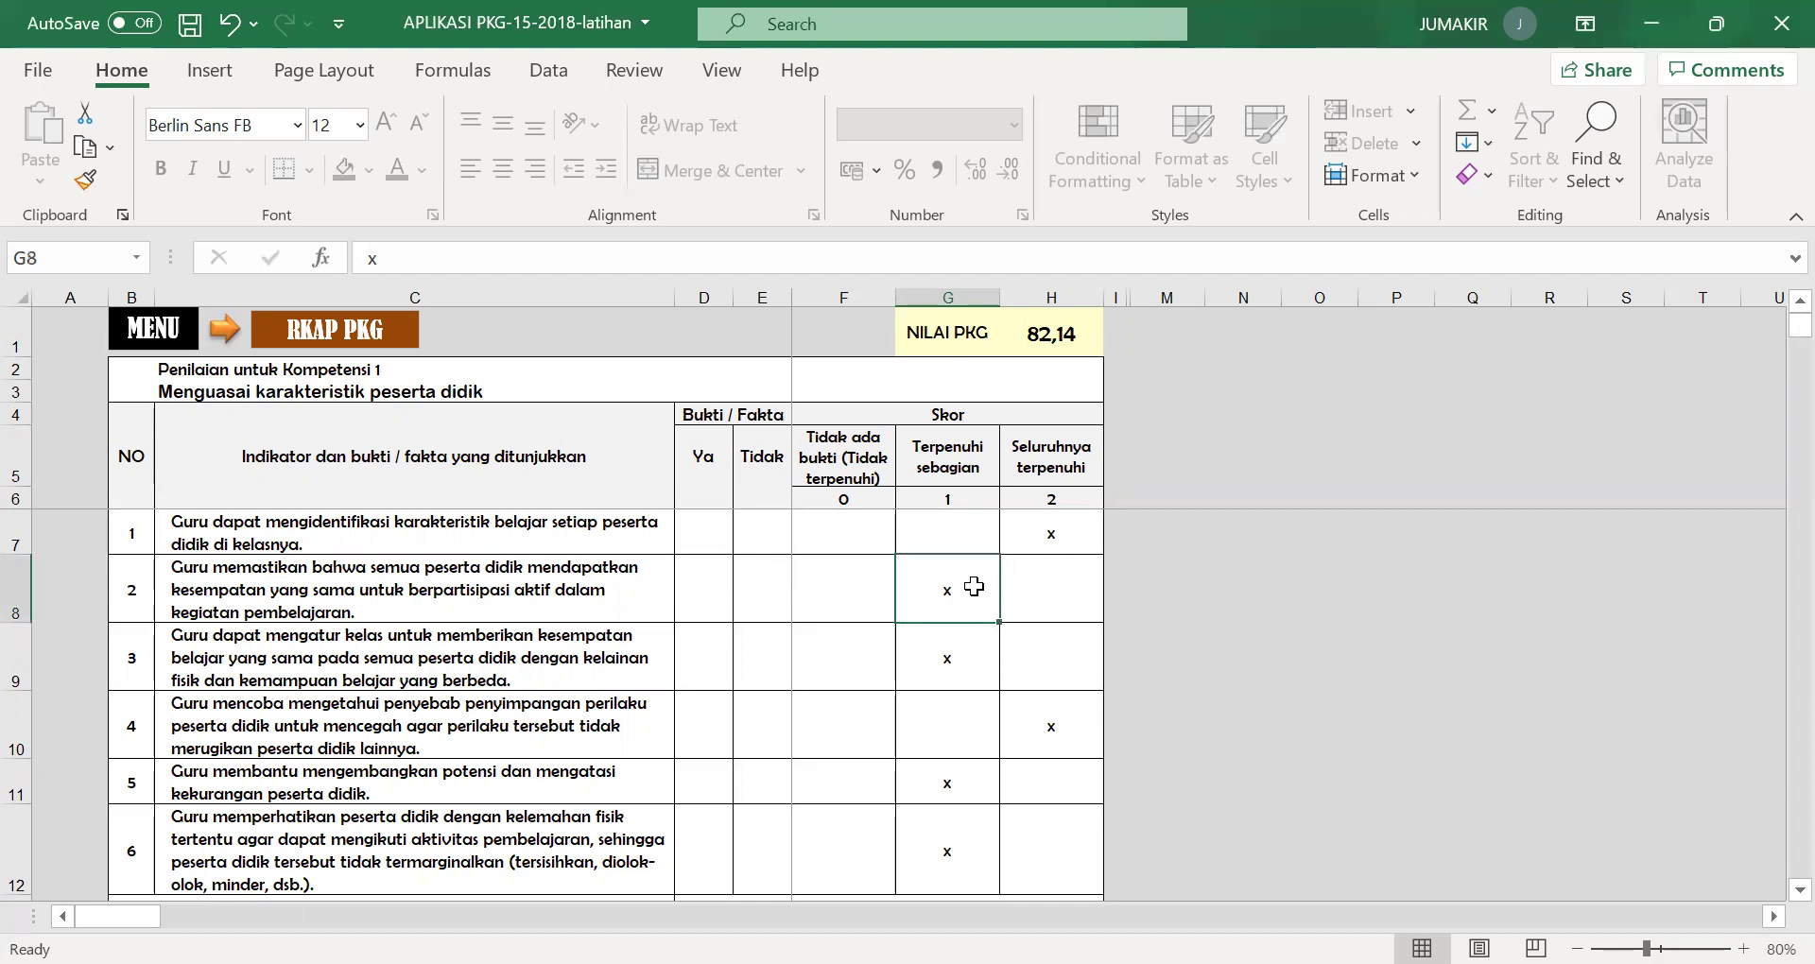
{"action": "left_click", "coordinate": [1042, 602]}
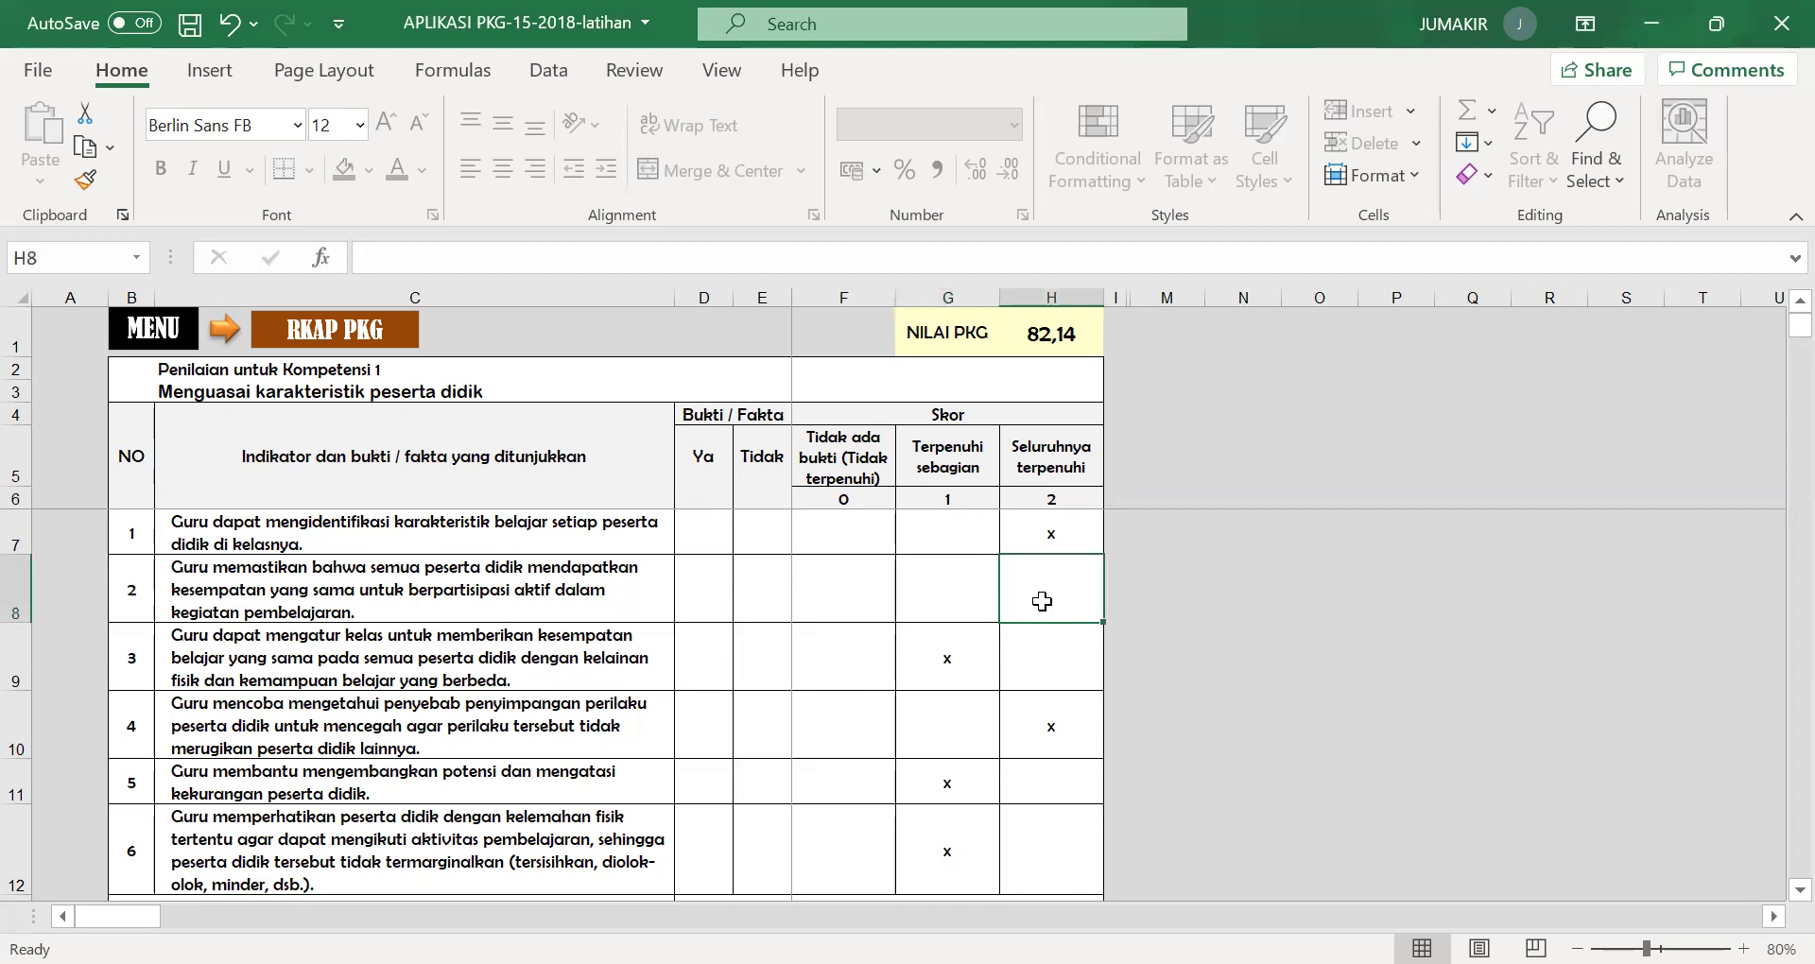
{"action": "type", "text": "x"}
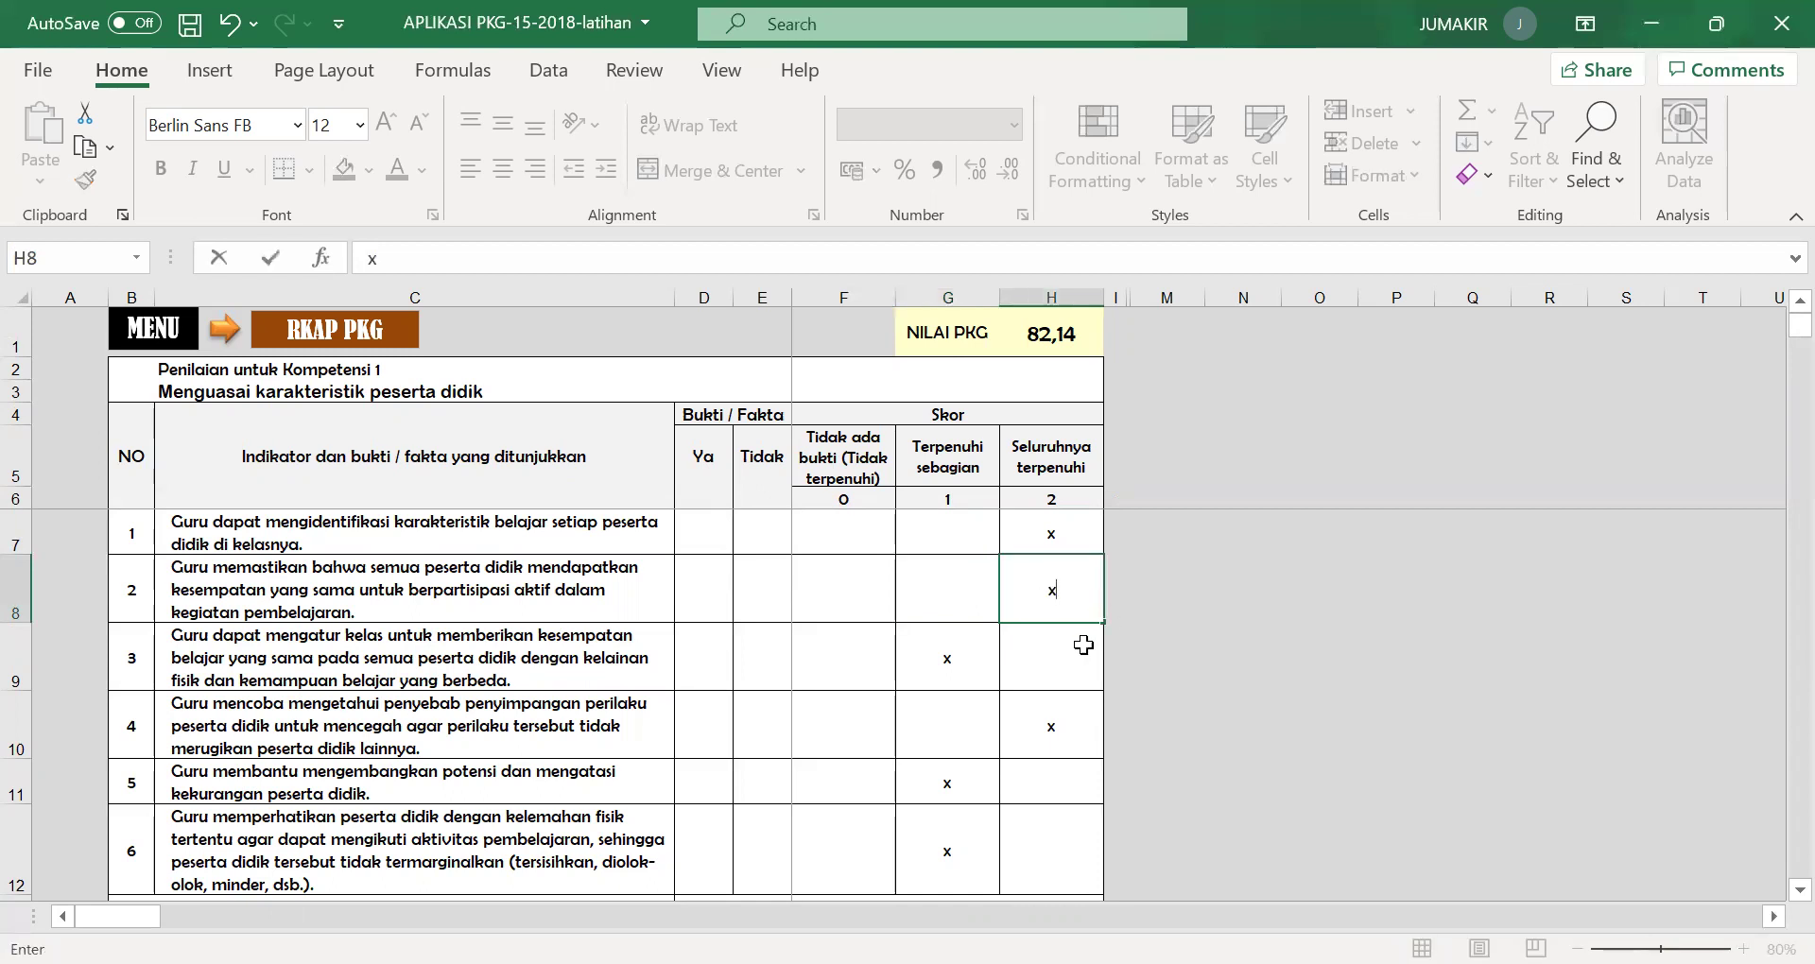
{"action": "left_click", "coordinate": [1083, 645]}
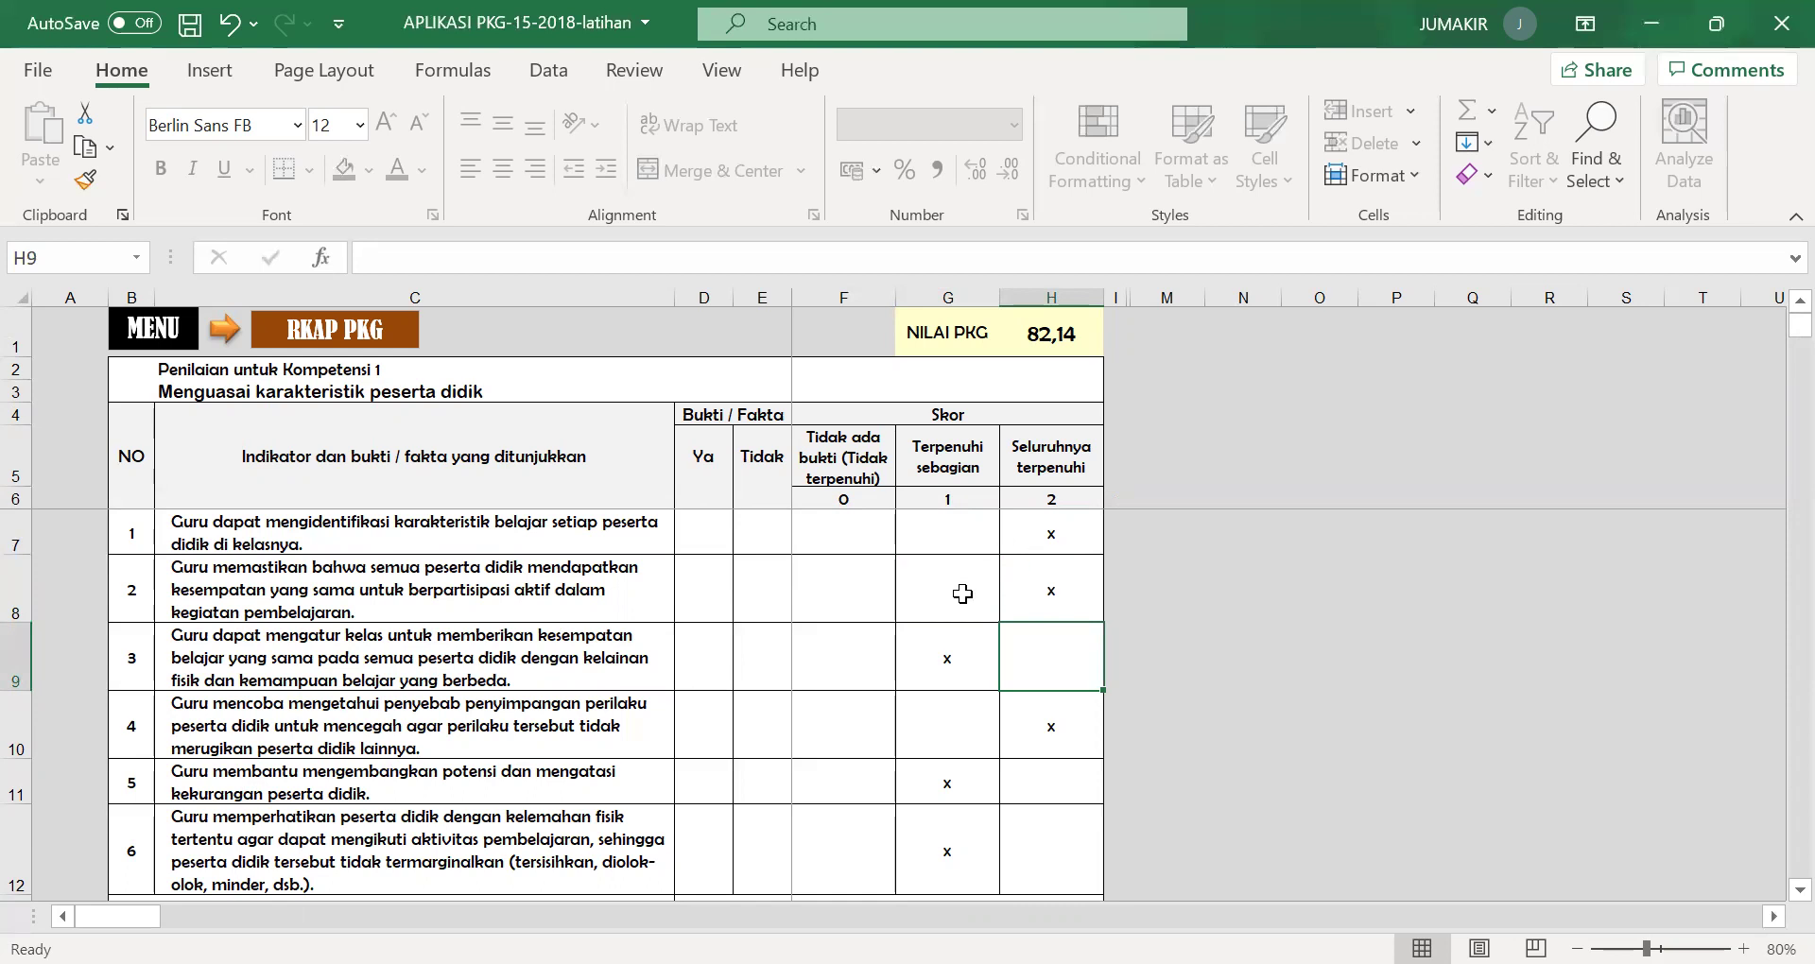
Scroll through the remaining competencies and return to the main menu.
{"action": "scroll", "coordinate": [700, 628], "scroll_direction": "down", "scroll_amount": 5}
{"action": "scroll", "coordinate": [699, 627], "scroll_direction": "down", "scroll_amount": 9}
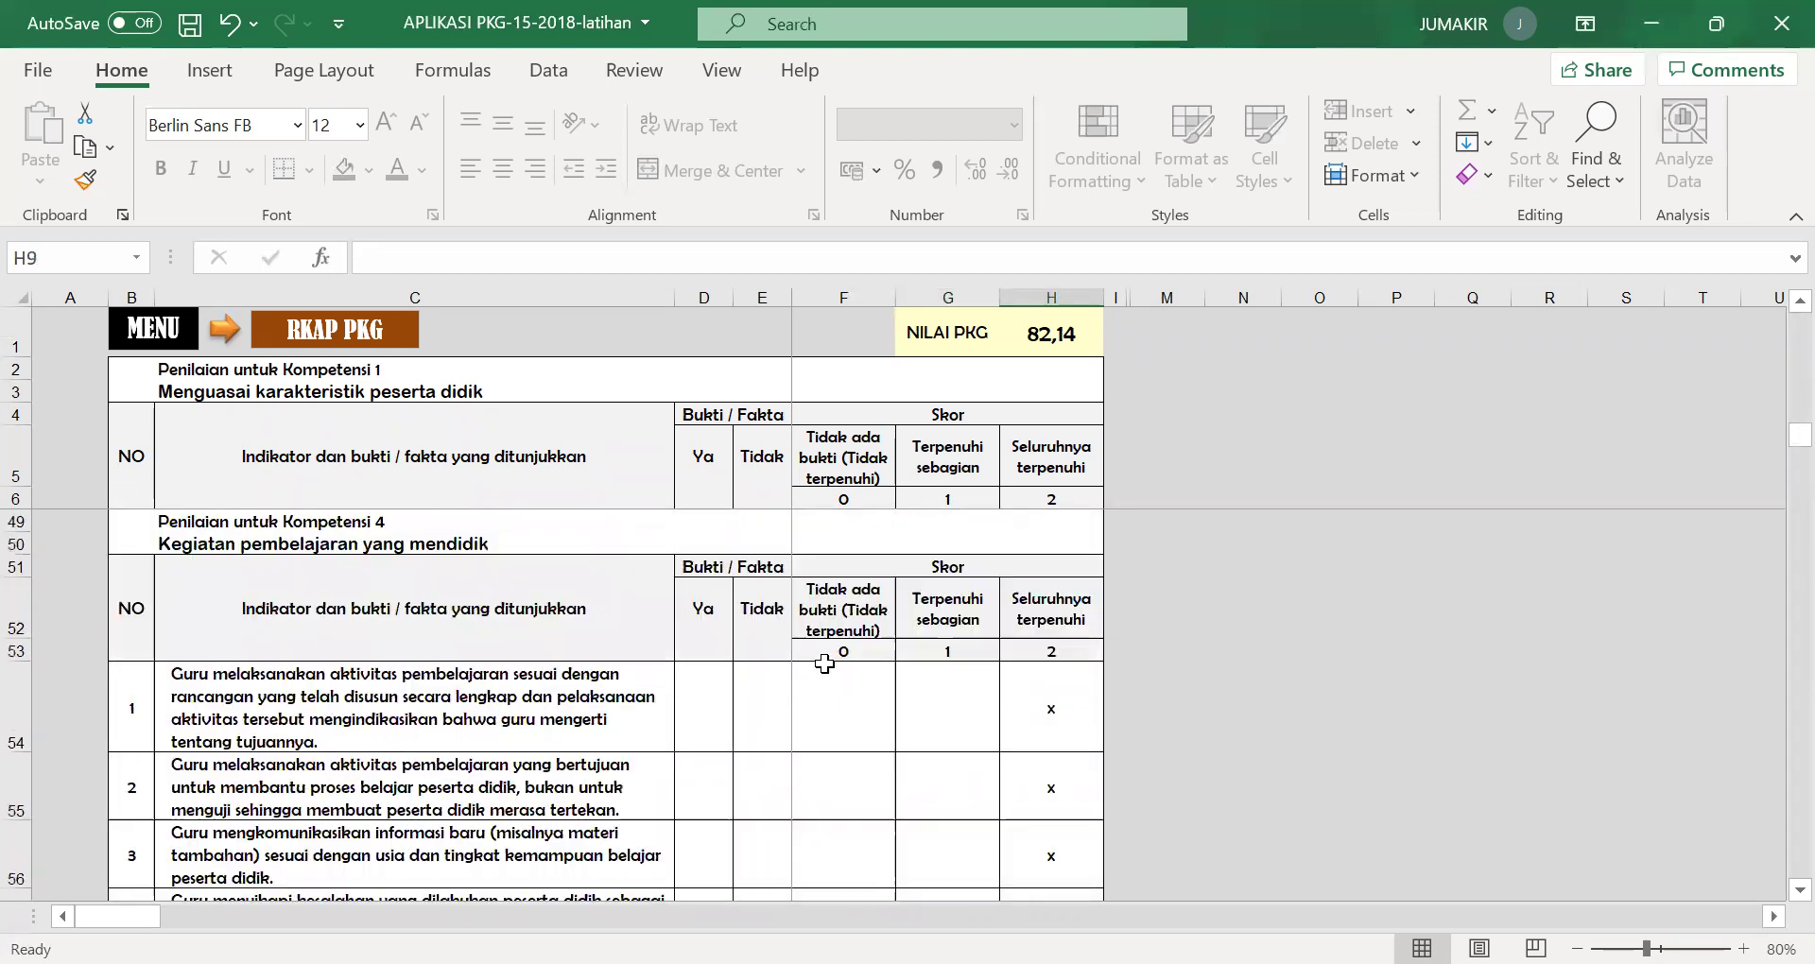
{"action": "scroll", "coordinate": [825, 665], "scroll_direction": "down", "scroll_amount": 8}
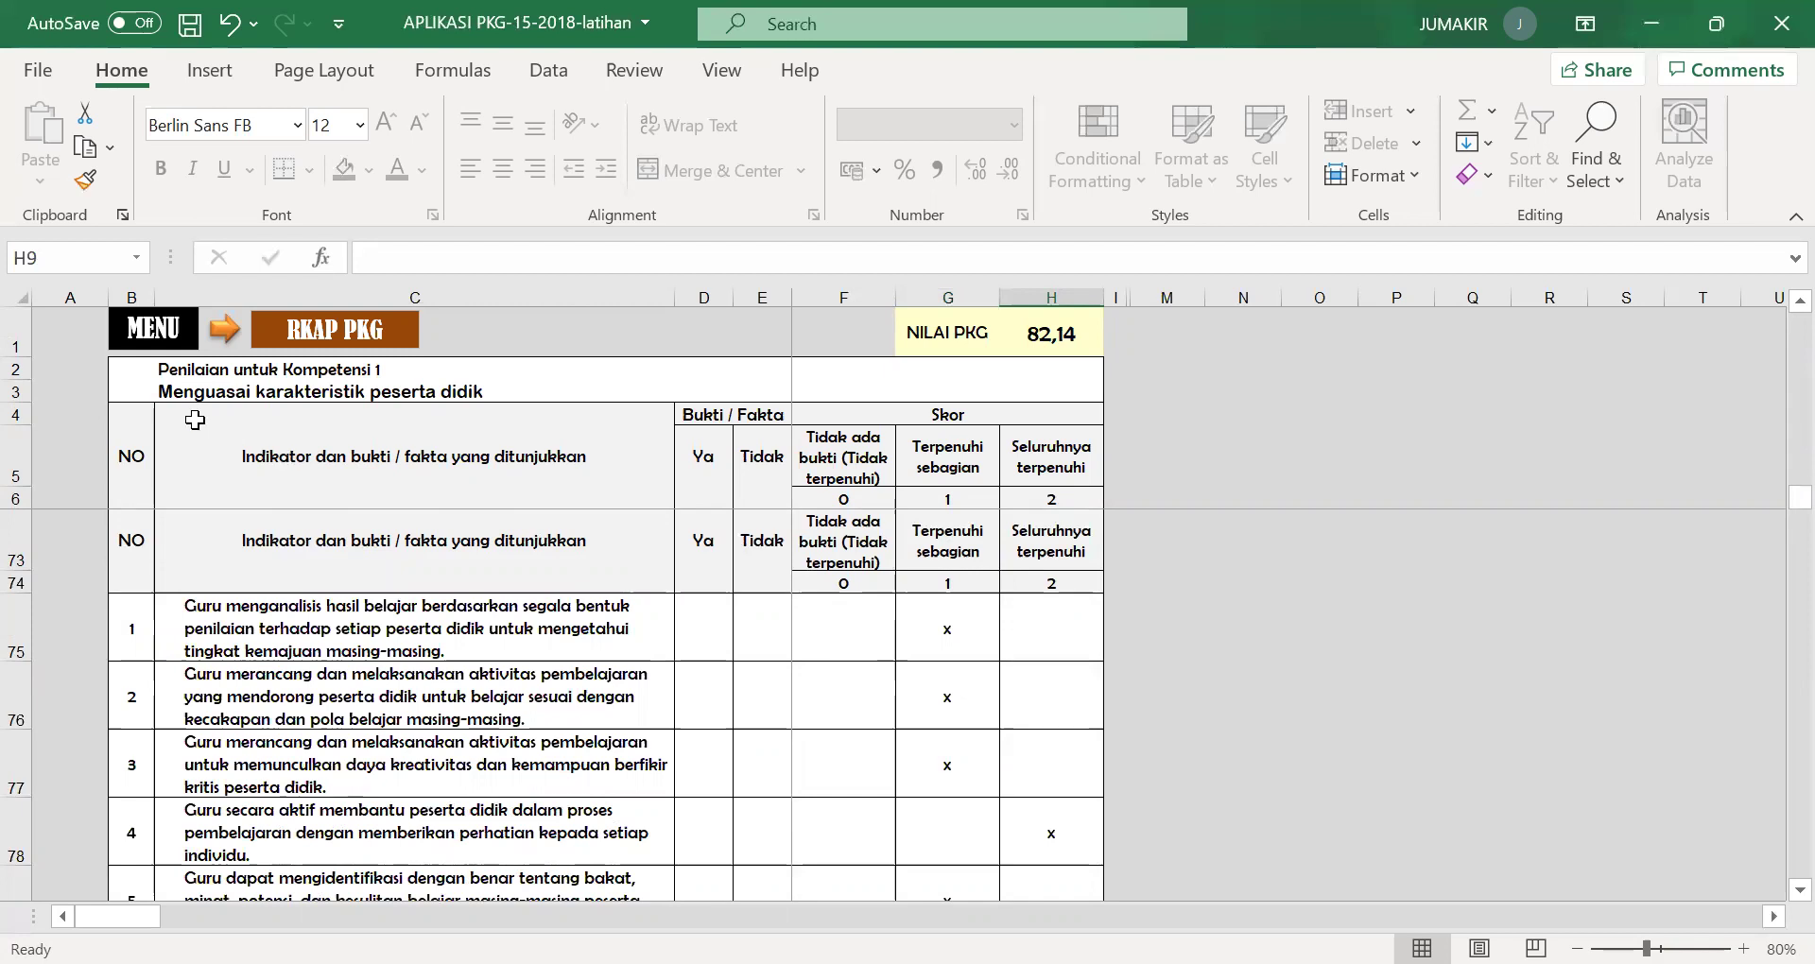
{"action": "left_click", "coordinate": [130, 348]}
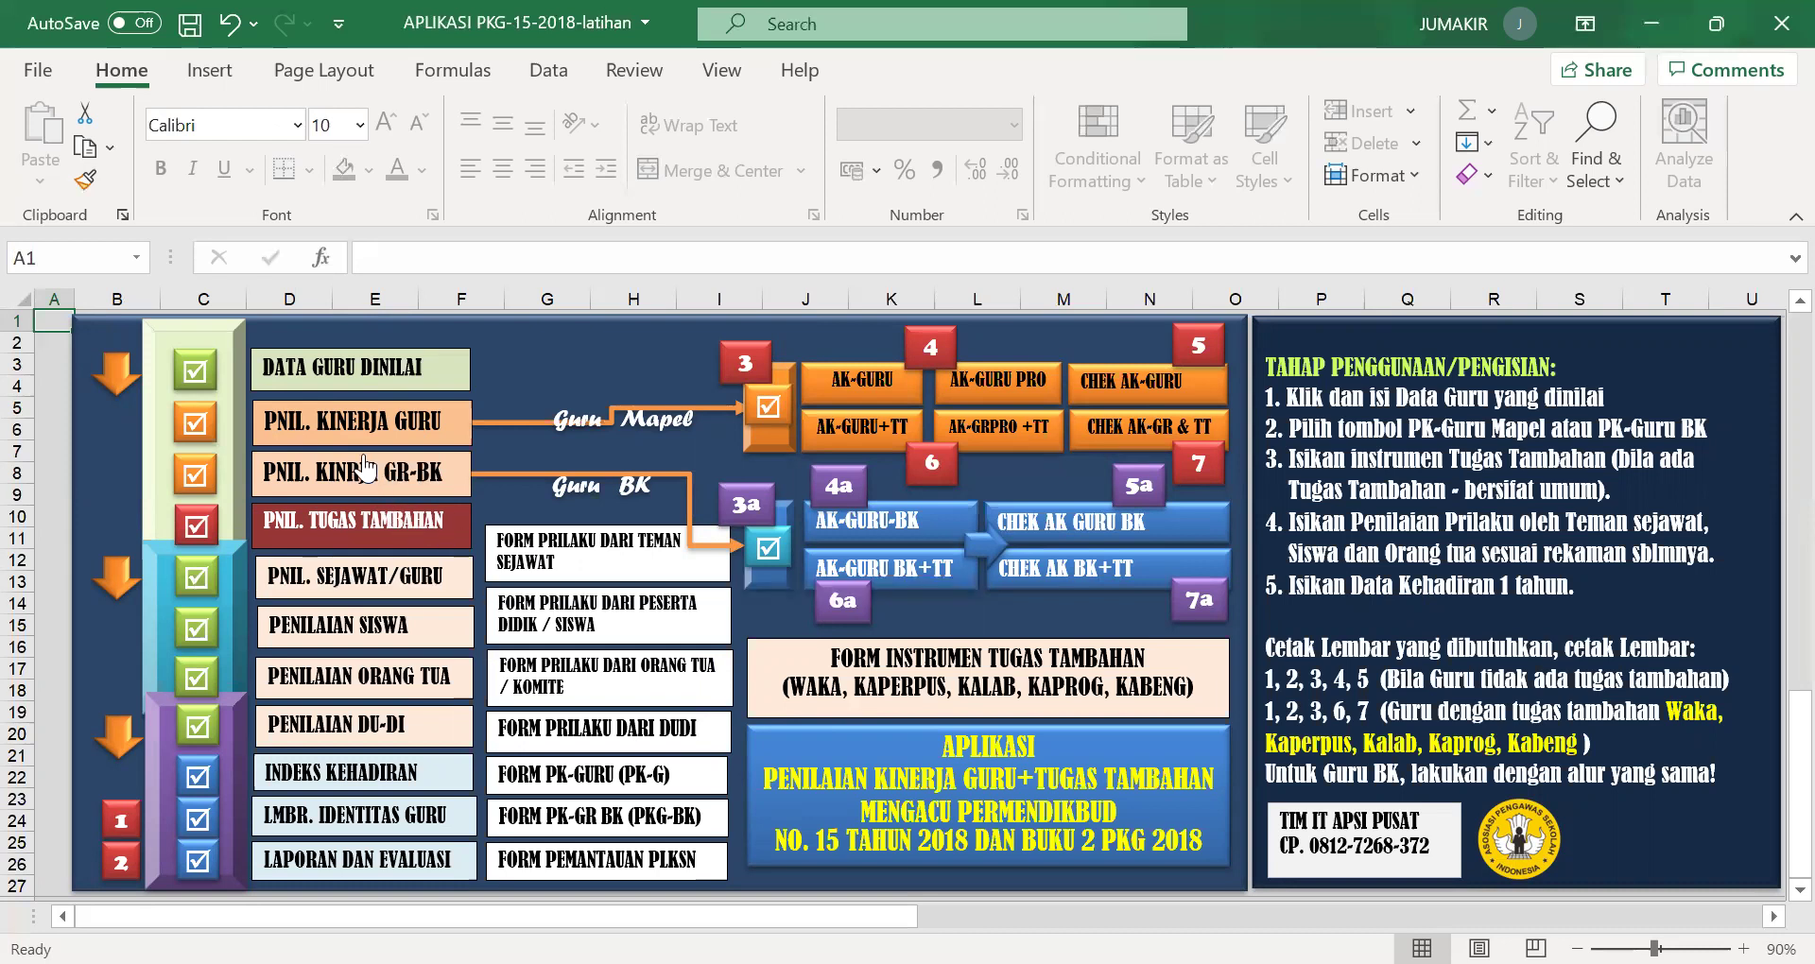
Open the peer assessment sheet and number the eighth assessor column 8 in AC7.
{"action": "left_click", "coordinate": [321, 586]}
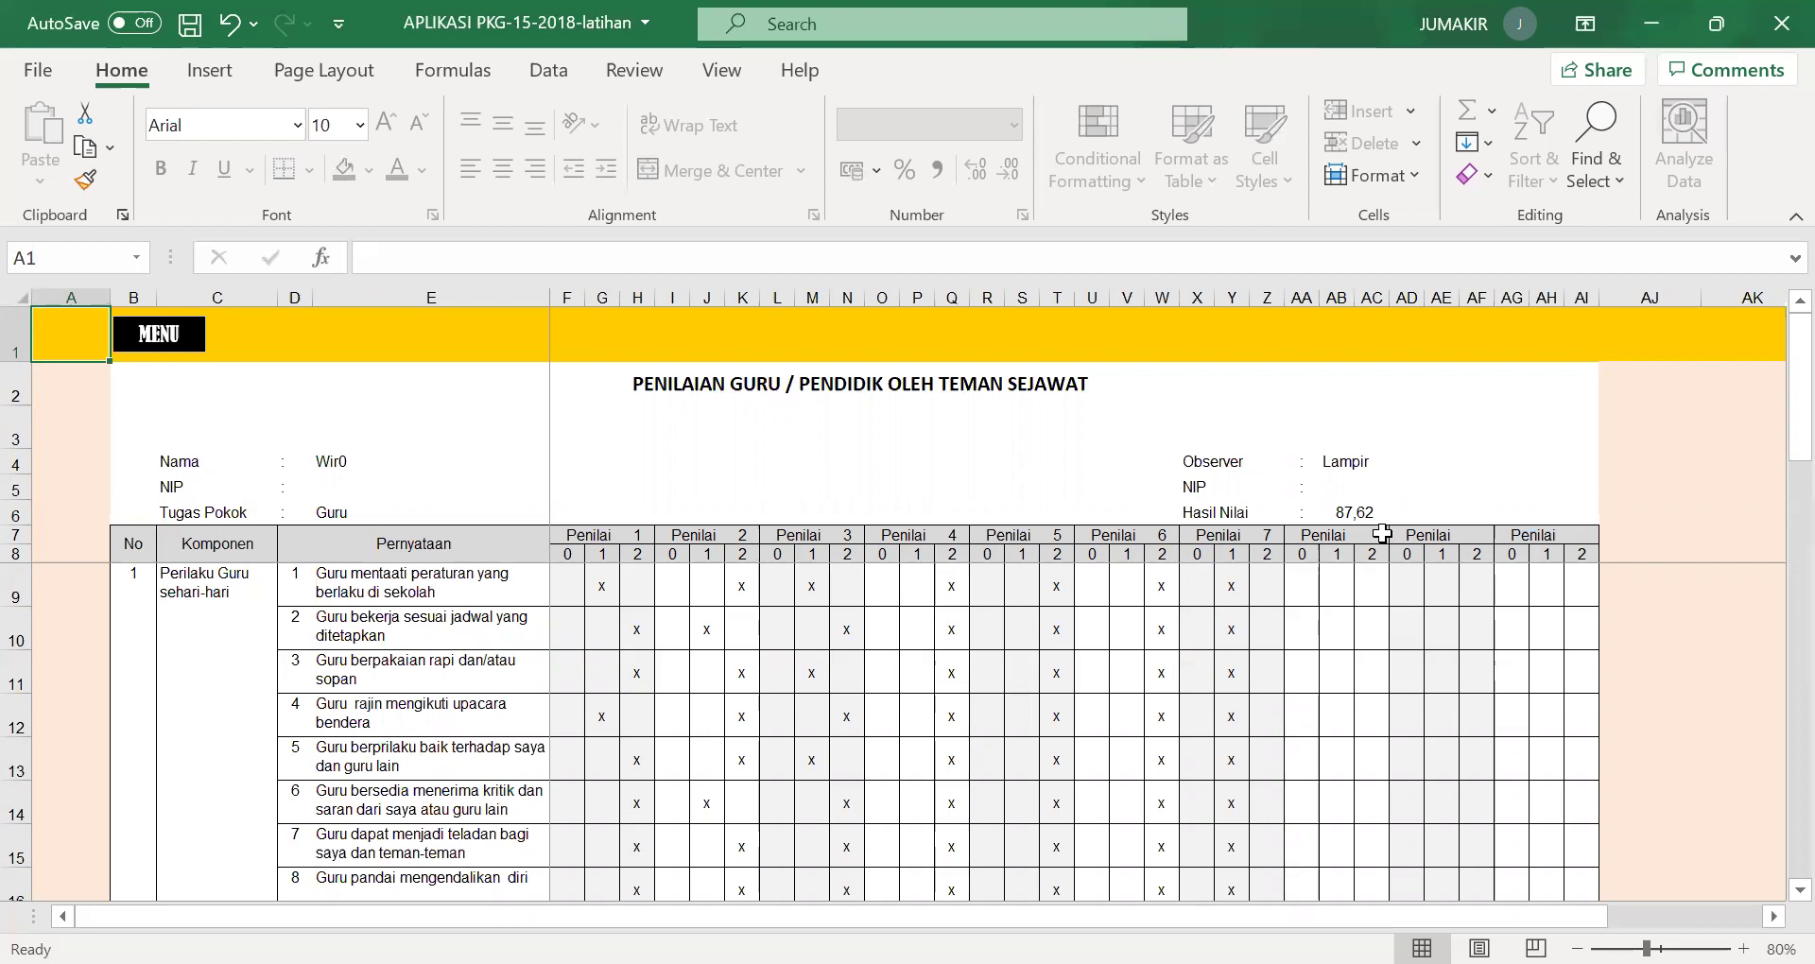
{"action": "left_click", "coordinate": [1382, 534]}
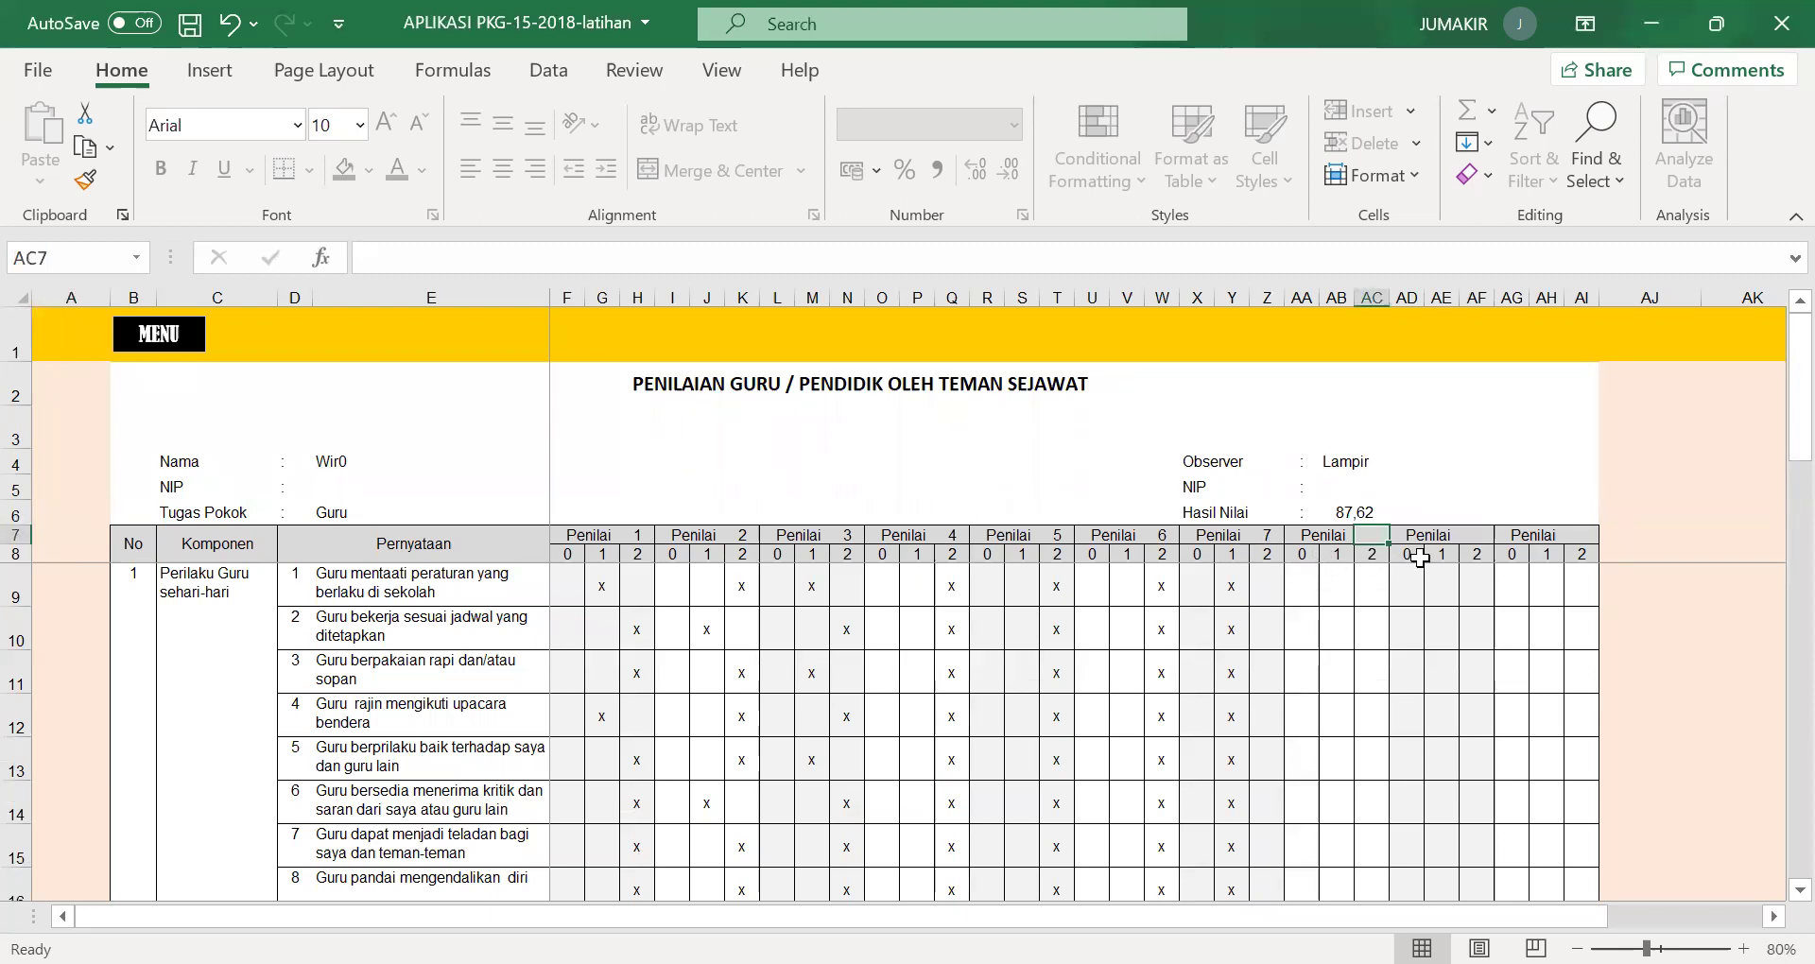
{"action": "type", "text": "8"}
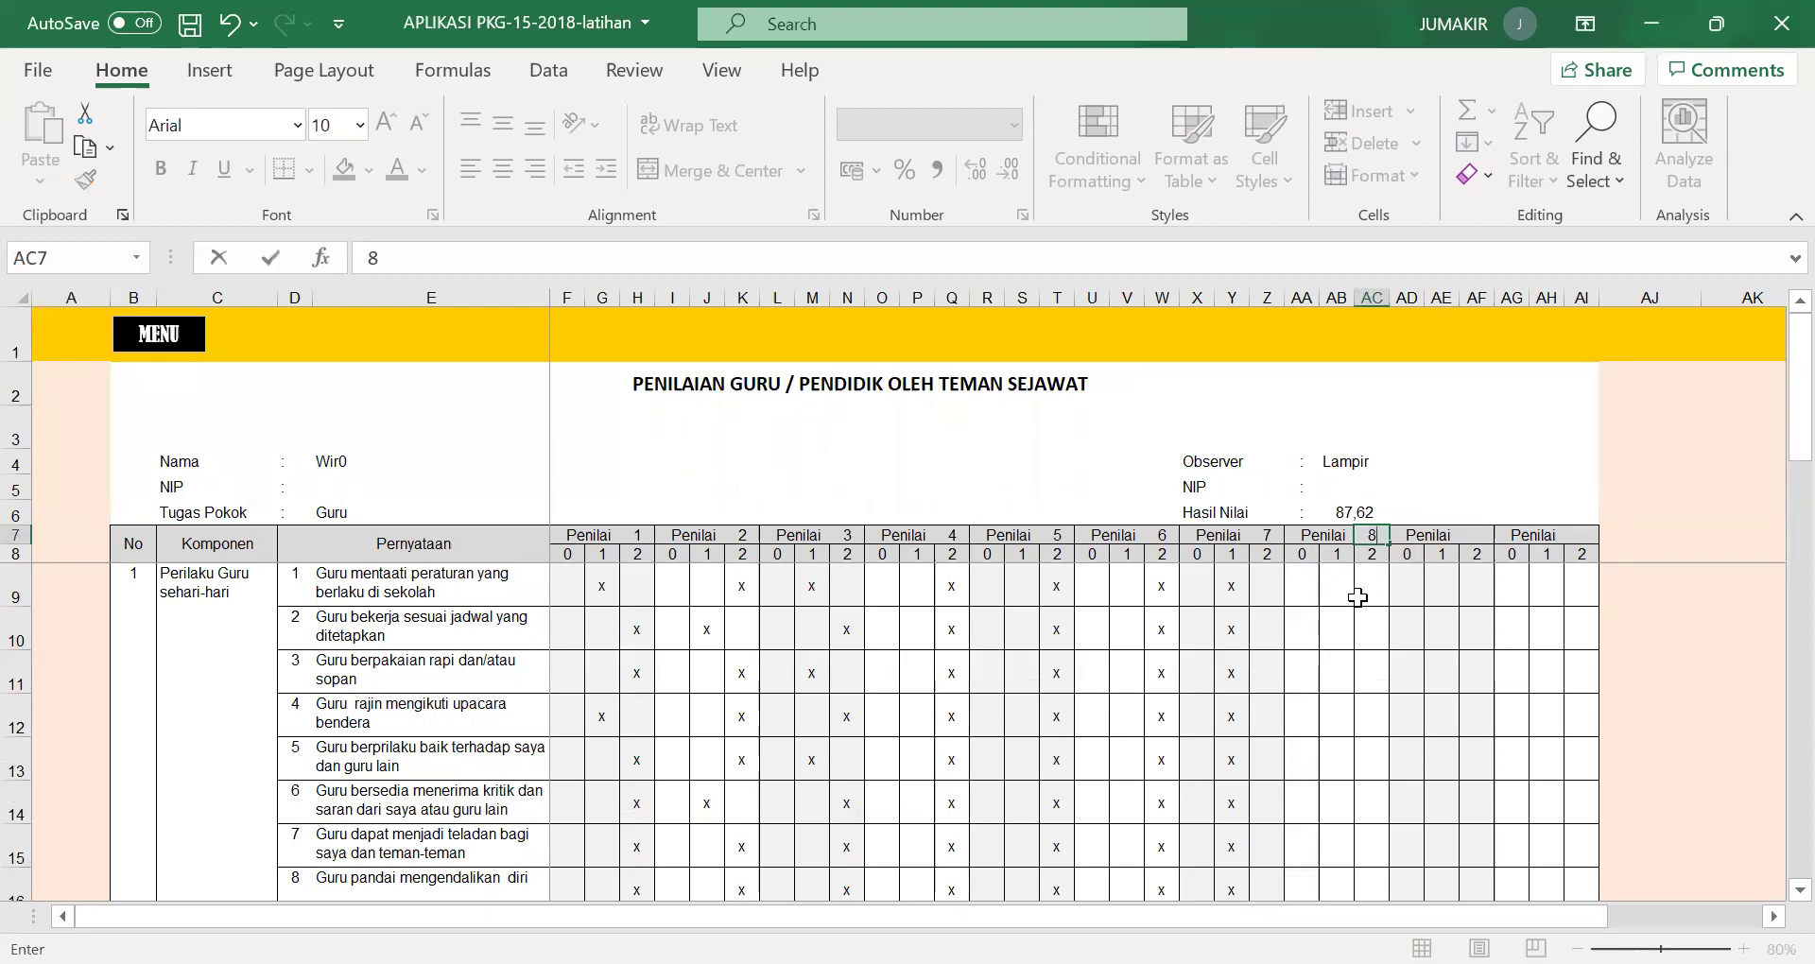
{"action": "key", "text": "Return"}
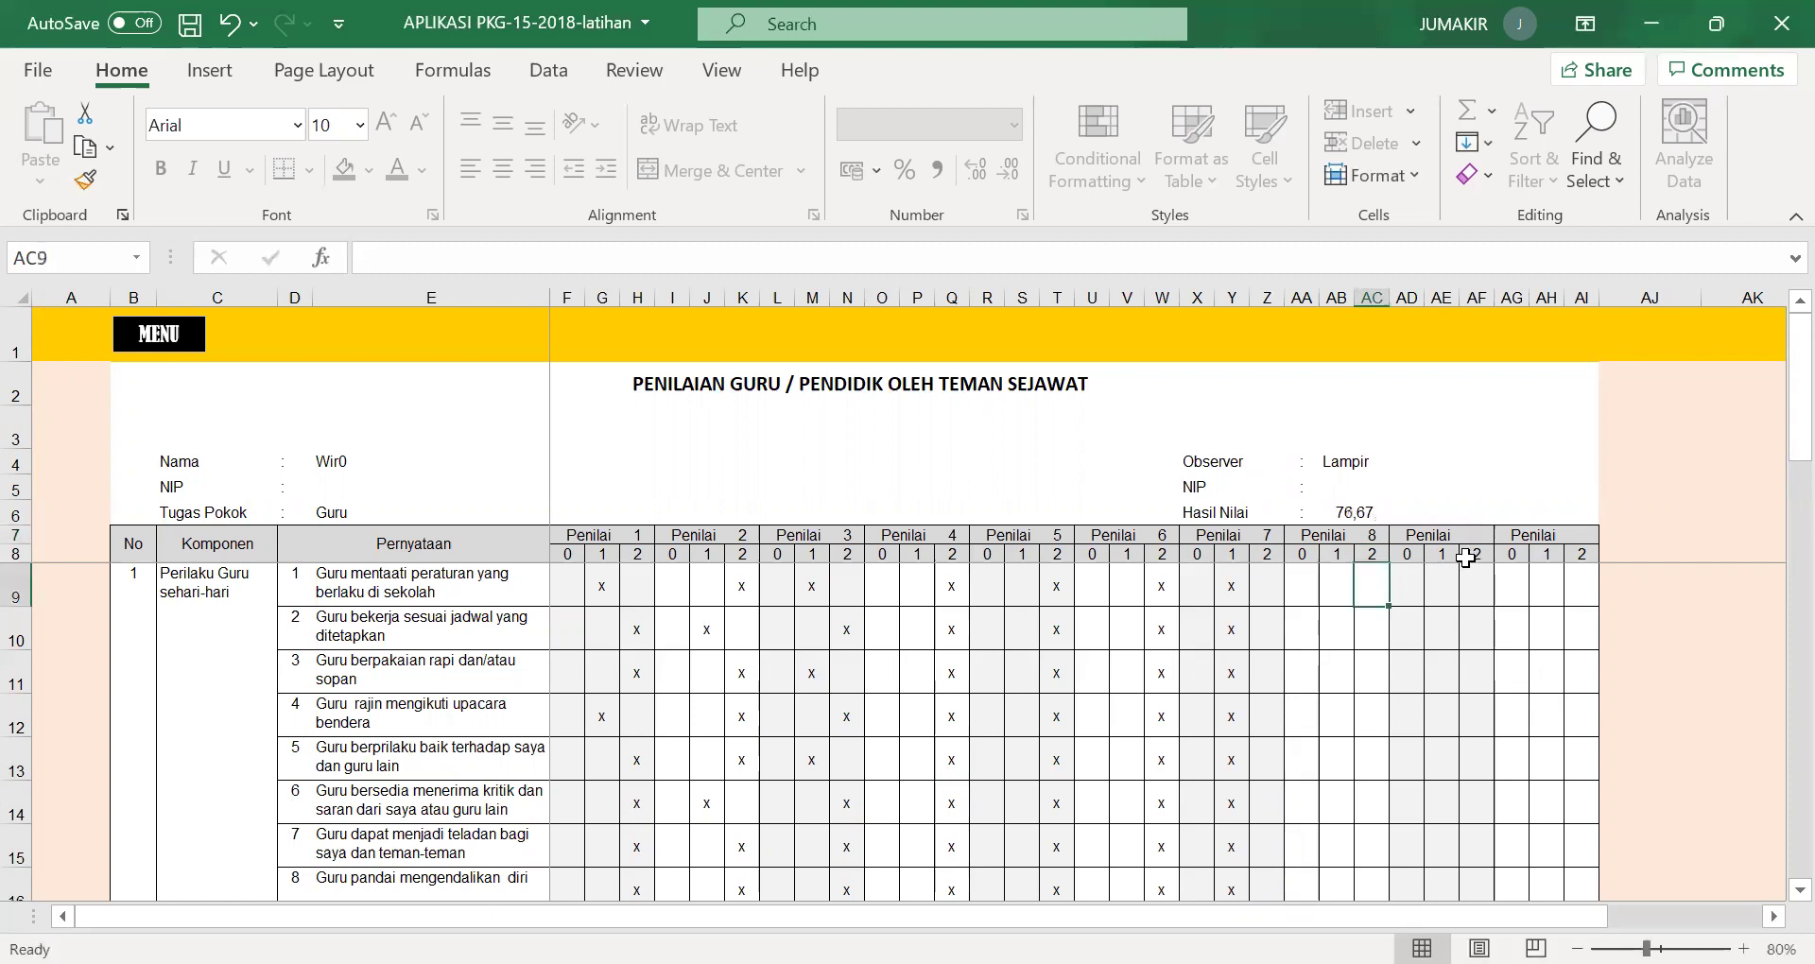
Enter Penilai 8's x marks down column AC, correcting the doubled xx in AC25.
{"action": "type", "text": "x"}
{"action": "key", "text": "Return"}
{"action": "type", "text": "x"}
{"action": "key", "text": "Return"}
{"action": "type", "text": "x"}
{"action": "key", "text": "Return"}
{"action": "type", "text": "x"}
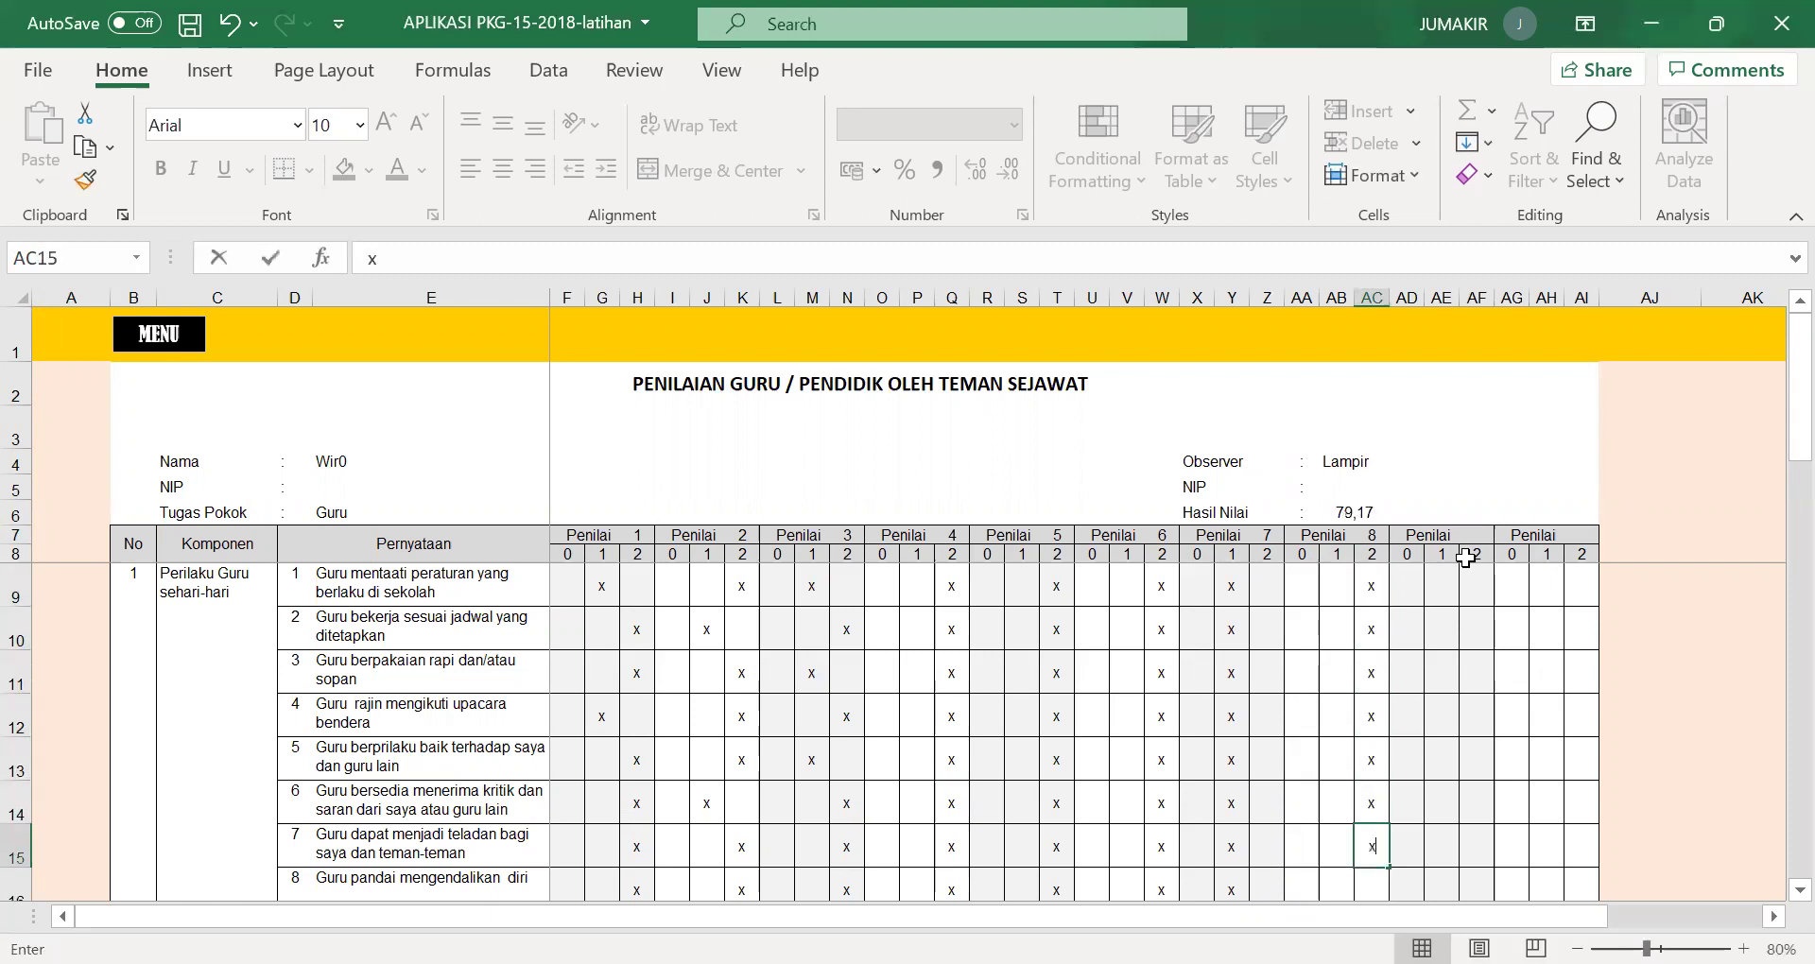
{"action": "type", "text": " x x x xx x x x"}
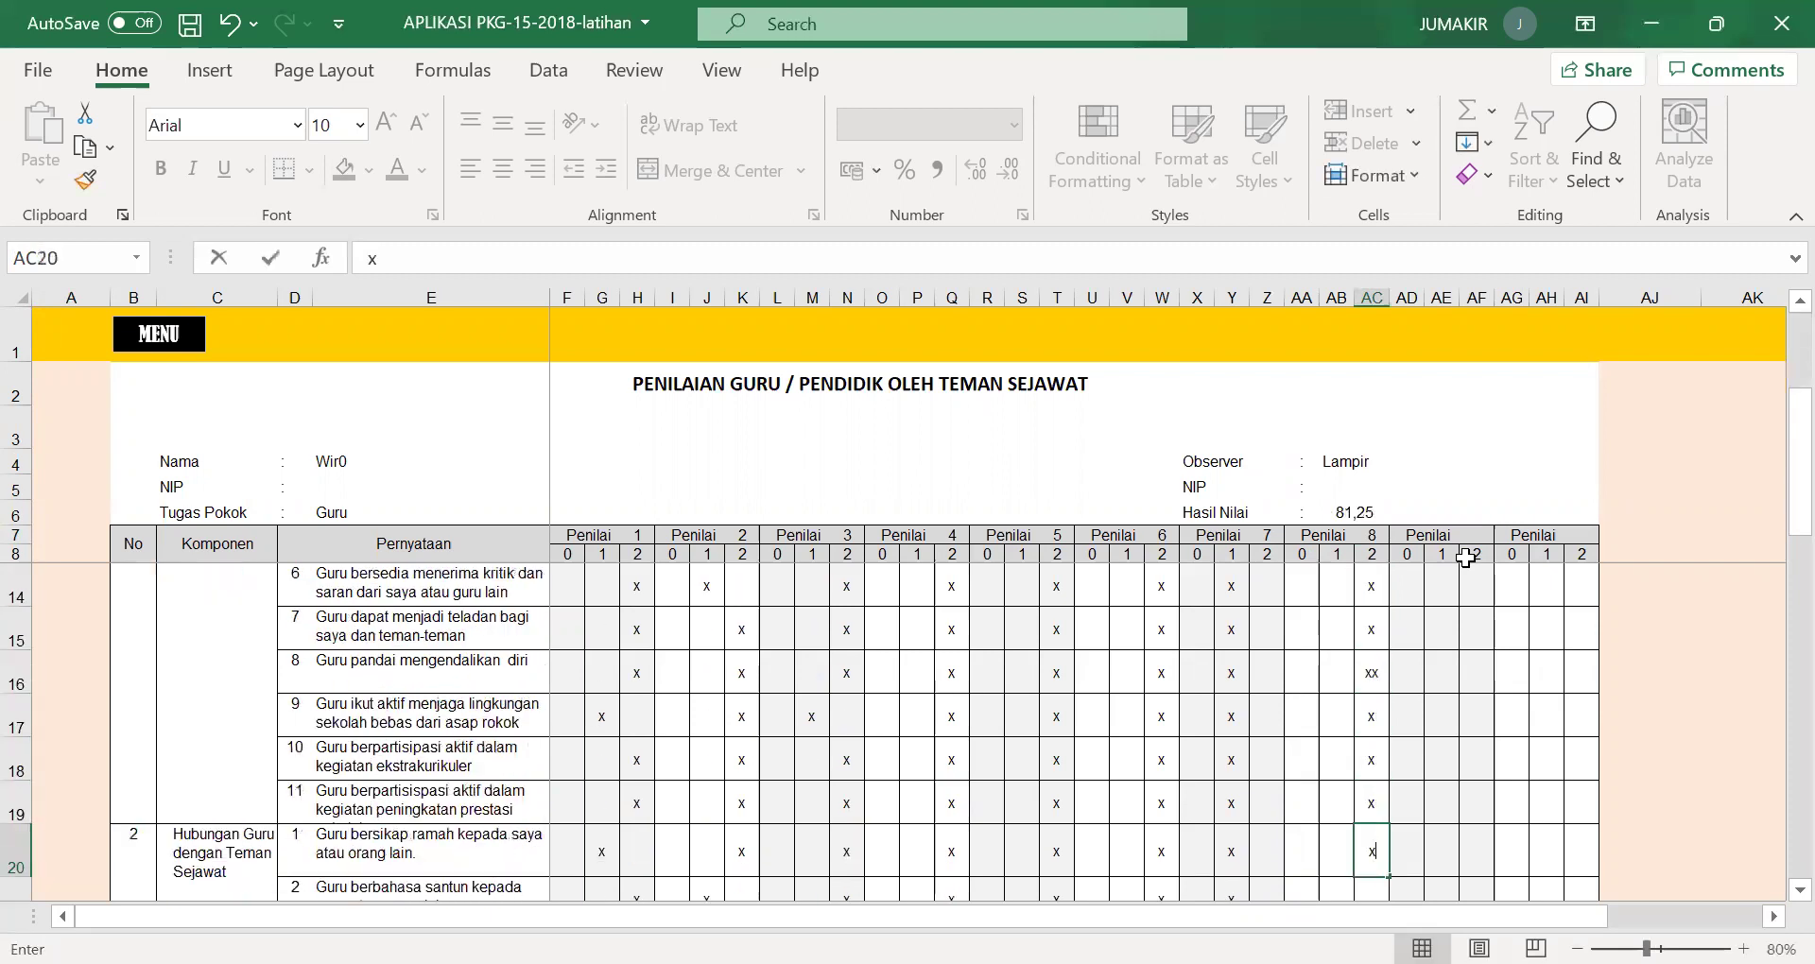
{"action": "type", "text": " x x x x x xx x x"}
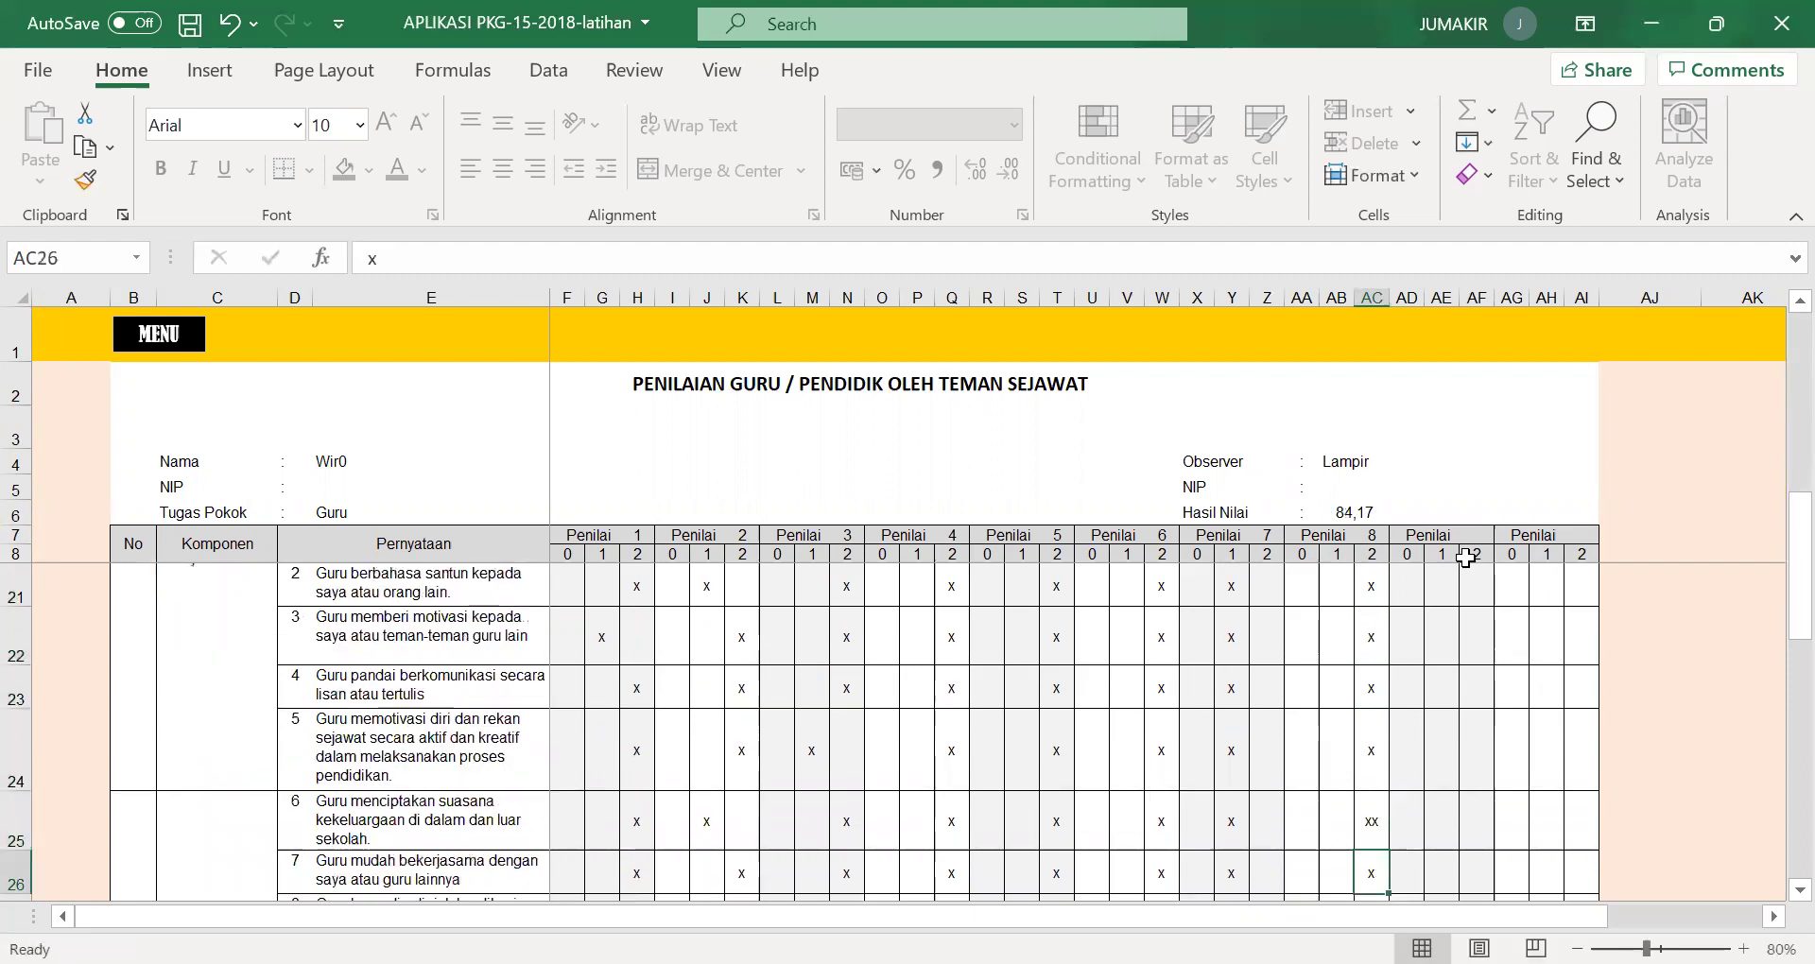
{"action": "left_click", "coordinate": [1372, 728]}
{"action": "type", "text": "x"}
{"action": "key", "text": "Return"}
{"action": "key", "text": "Return"}
{"action": "key", "text": "Return"}
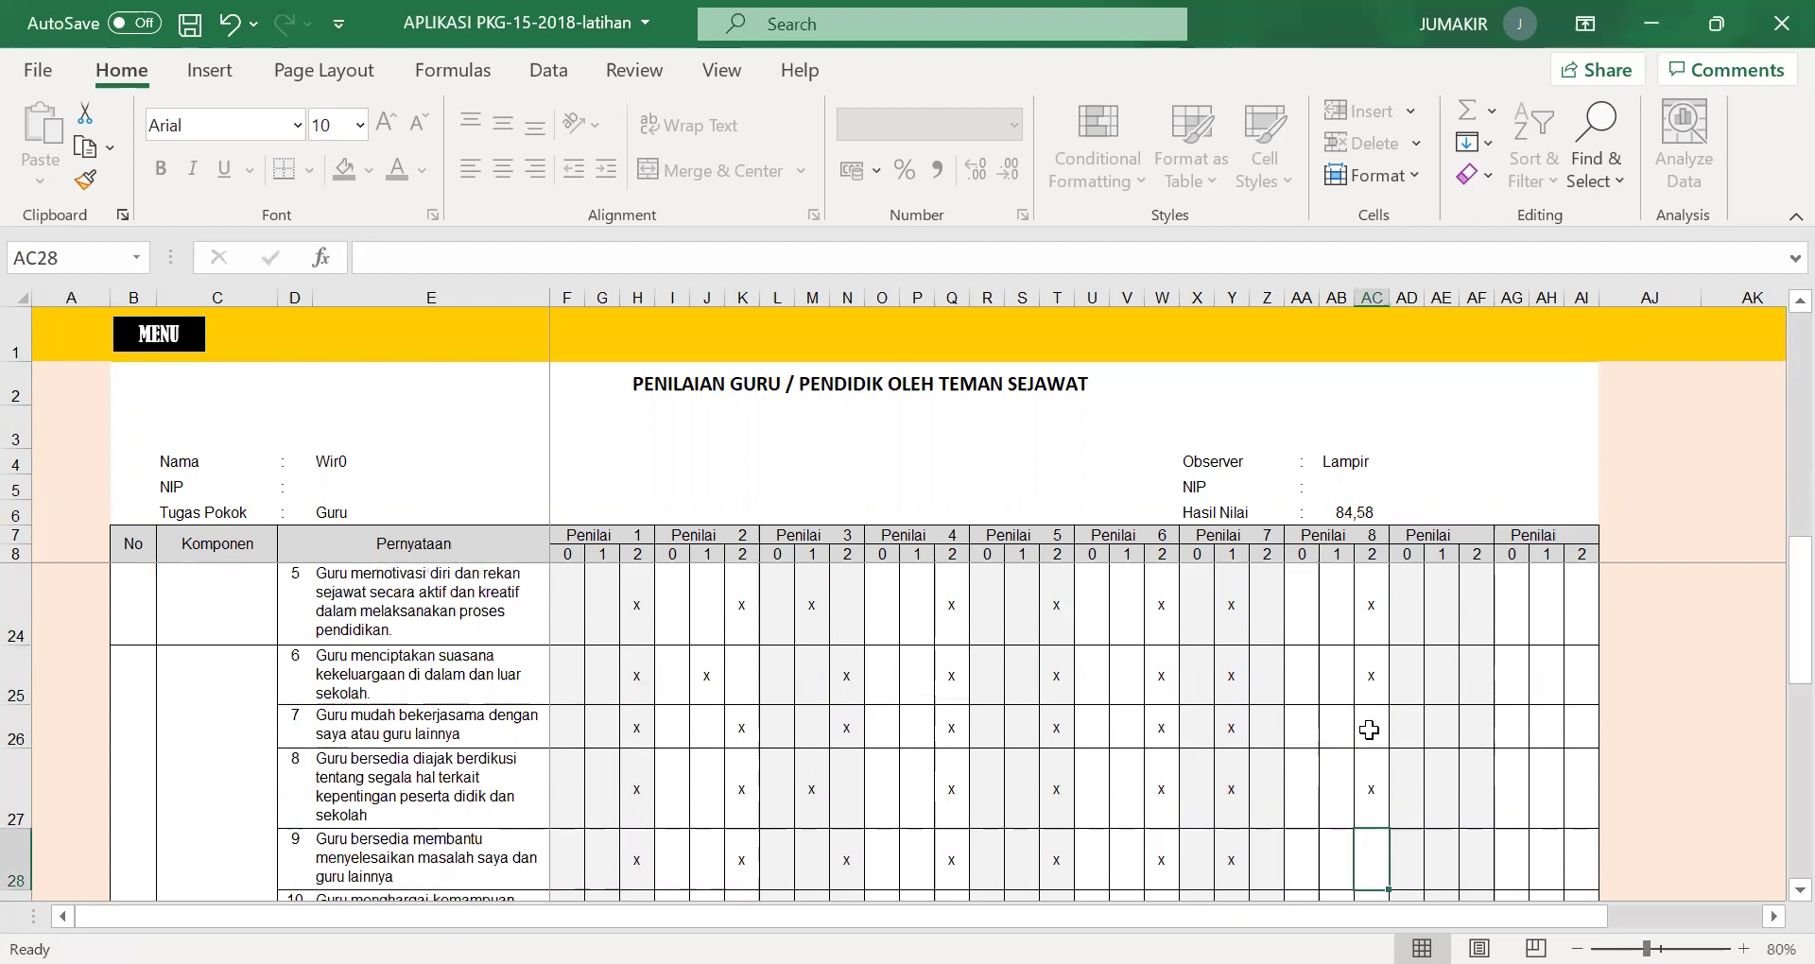
Continue Penilai 8's x marks down through the last statement in row 39.
{"action": "type", "text": "x x x x x"}
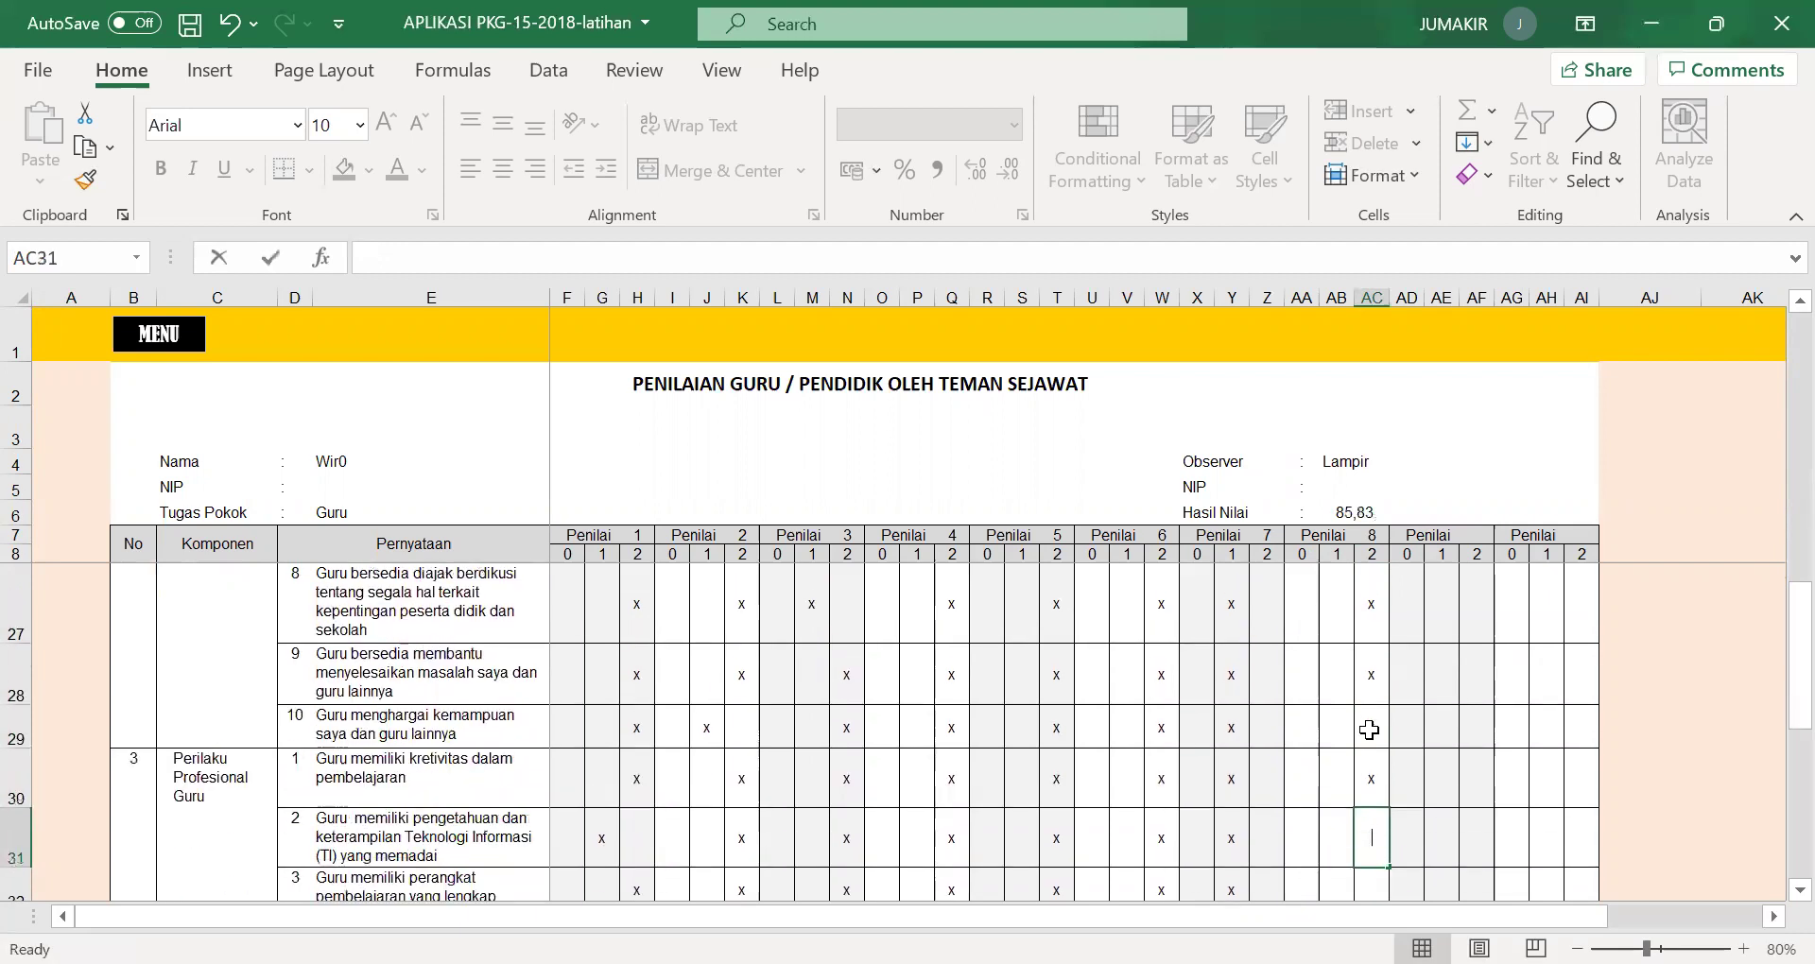
{"action": "key", "text": "Return"}
{"action": "type", "text": "x"}
{"action": "key", "text": "Return"}
{"action": "type", "text": "x"}
{"action": "key", "text": "Return"}
{"action": "type", "text": "x"}
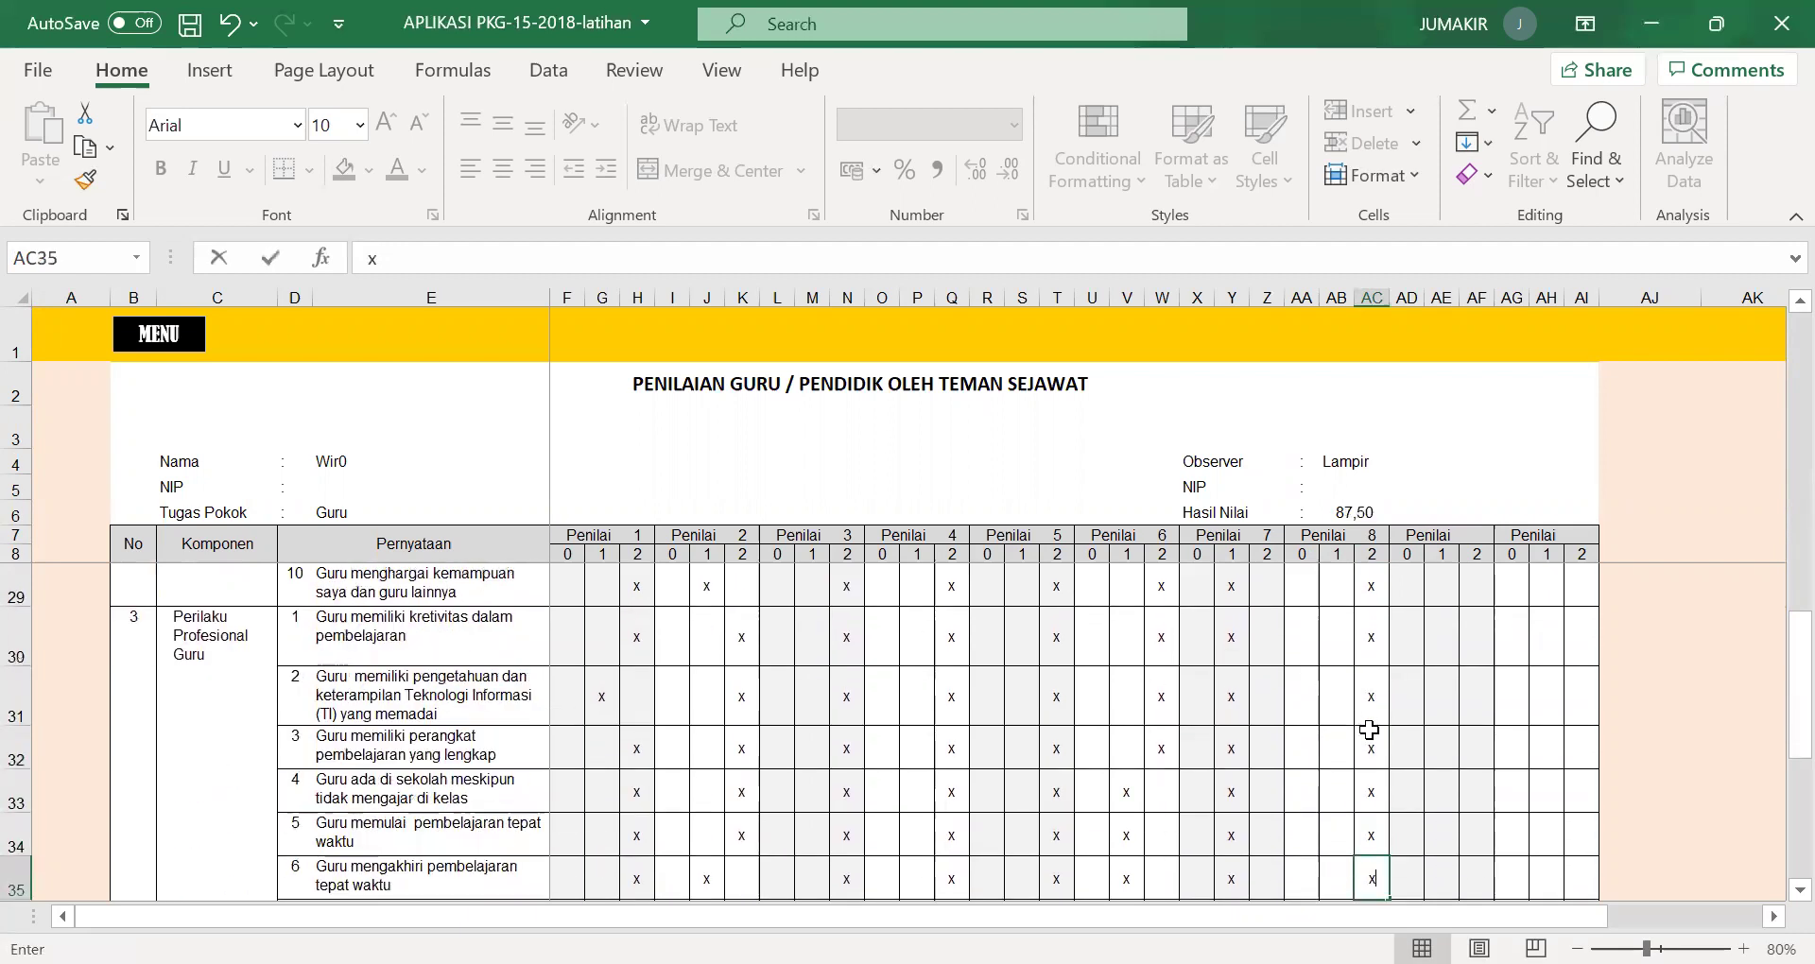
{"action": "key", "text": "Return"}
{"action": "type", "text": "x"}
{"action": "key", "text": "Return"}
{"action": "type", "text": "x"}
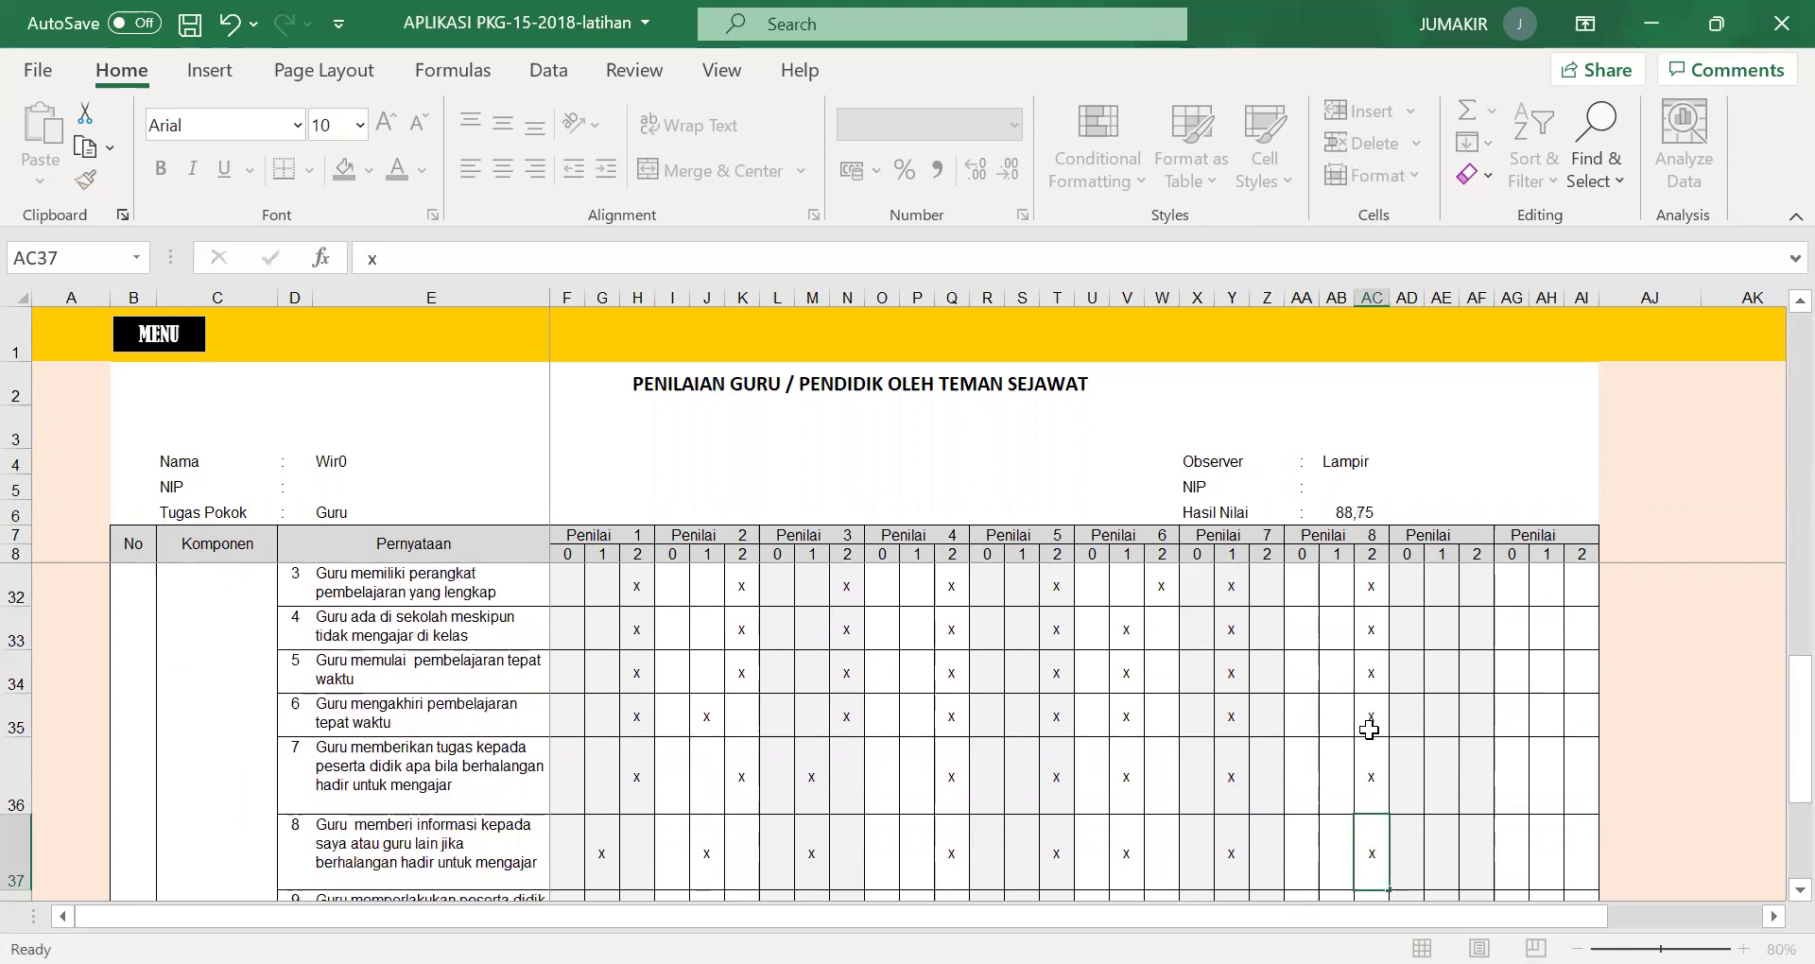
{"action": "key", "text": "Return"}
{"action": "type", "text": "x"}
{"action": "key", "text": "Return"}
{"action": "type", "text": "x"}
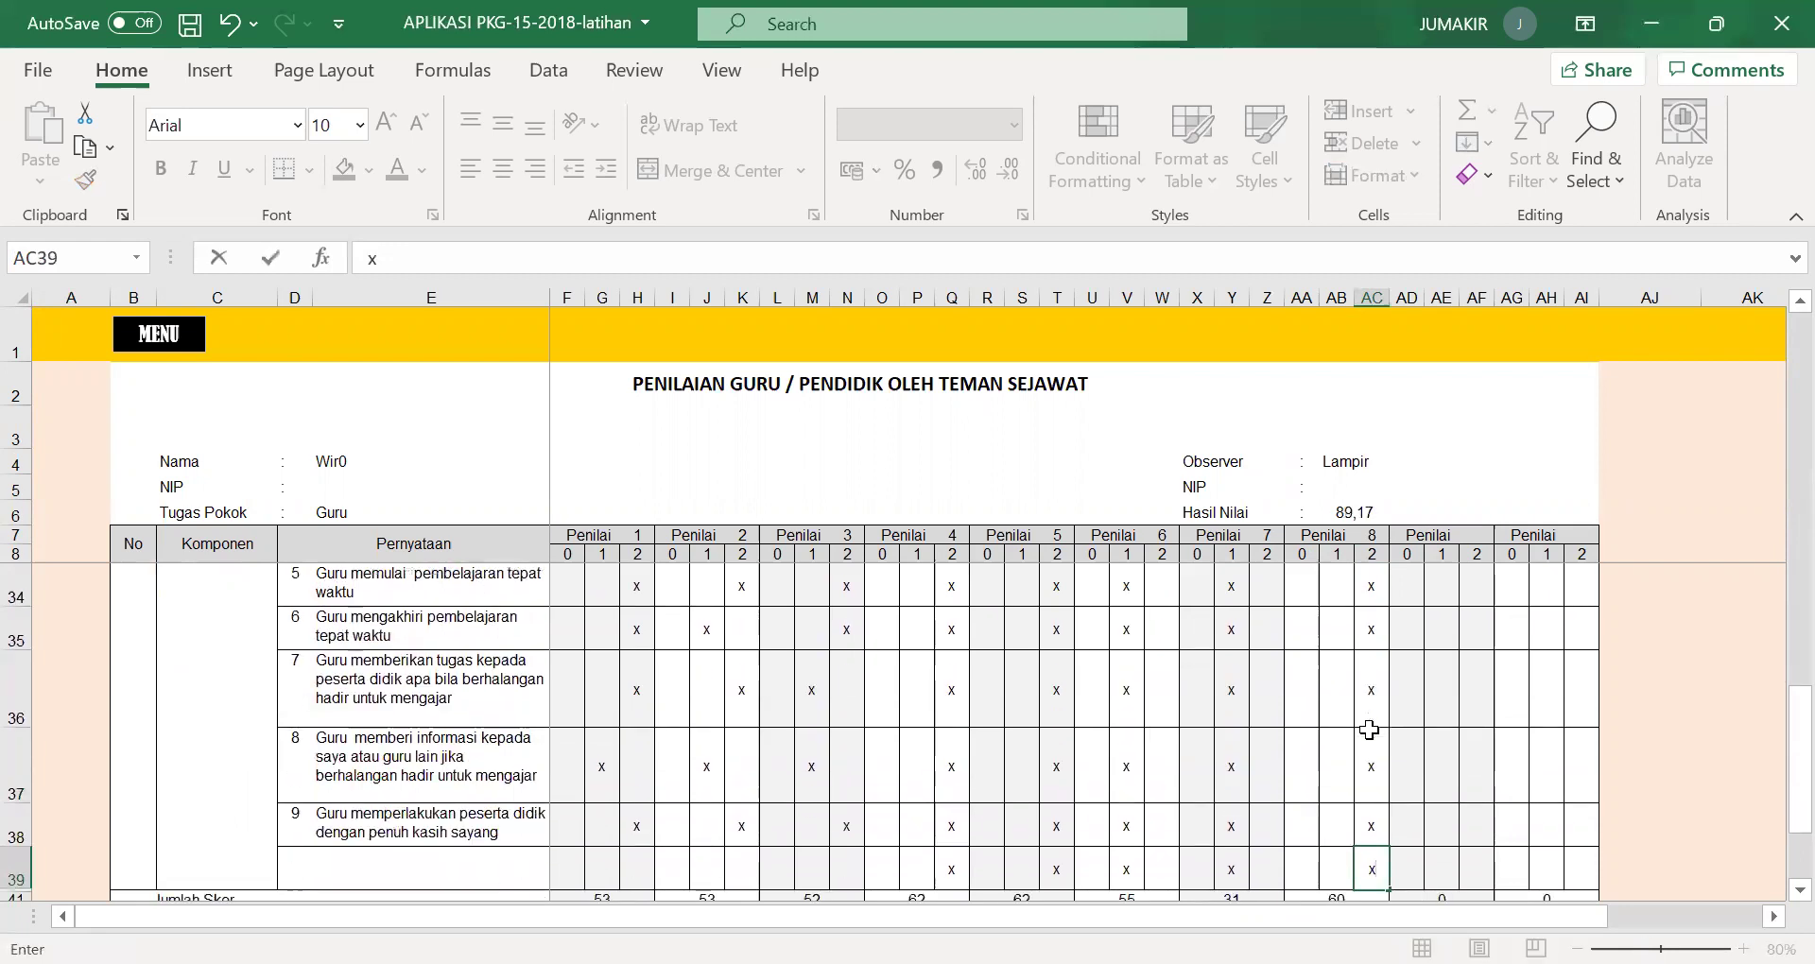
{"action": "left_click", "coordinate": [1416, 696]}
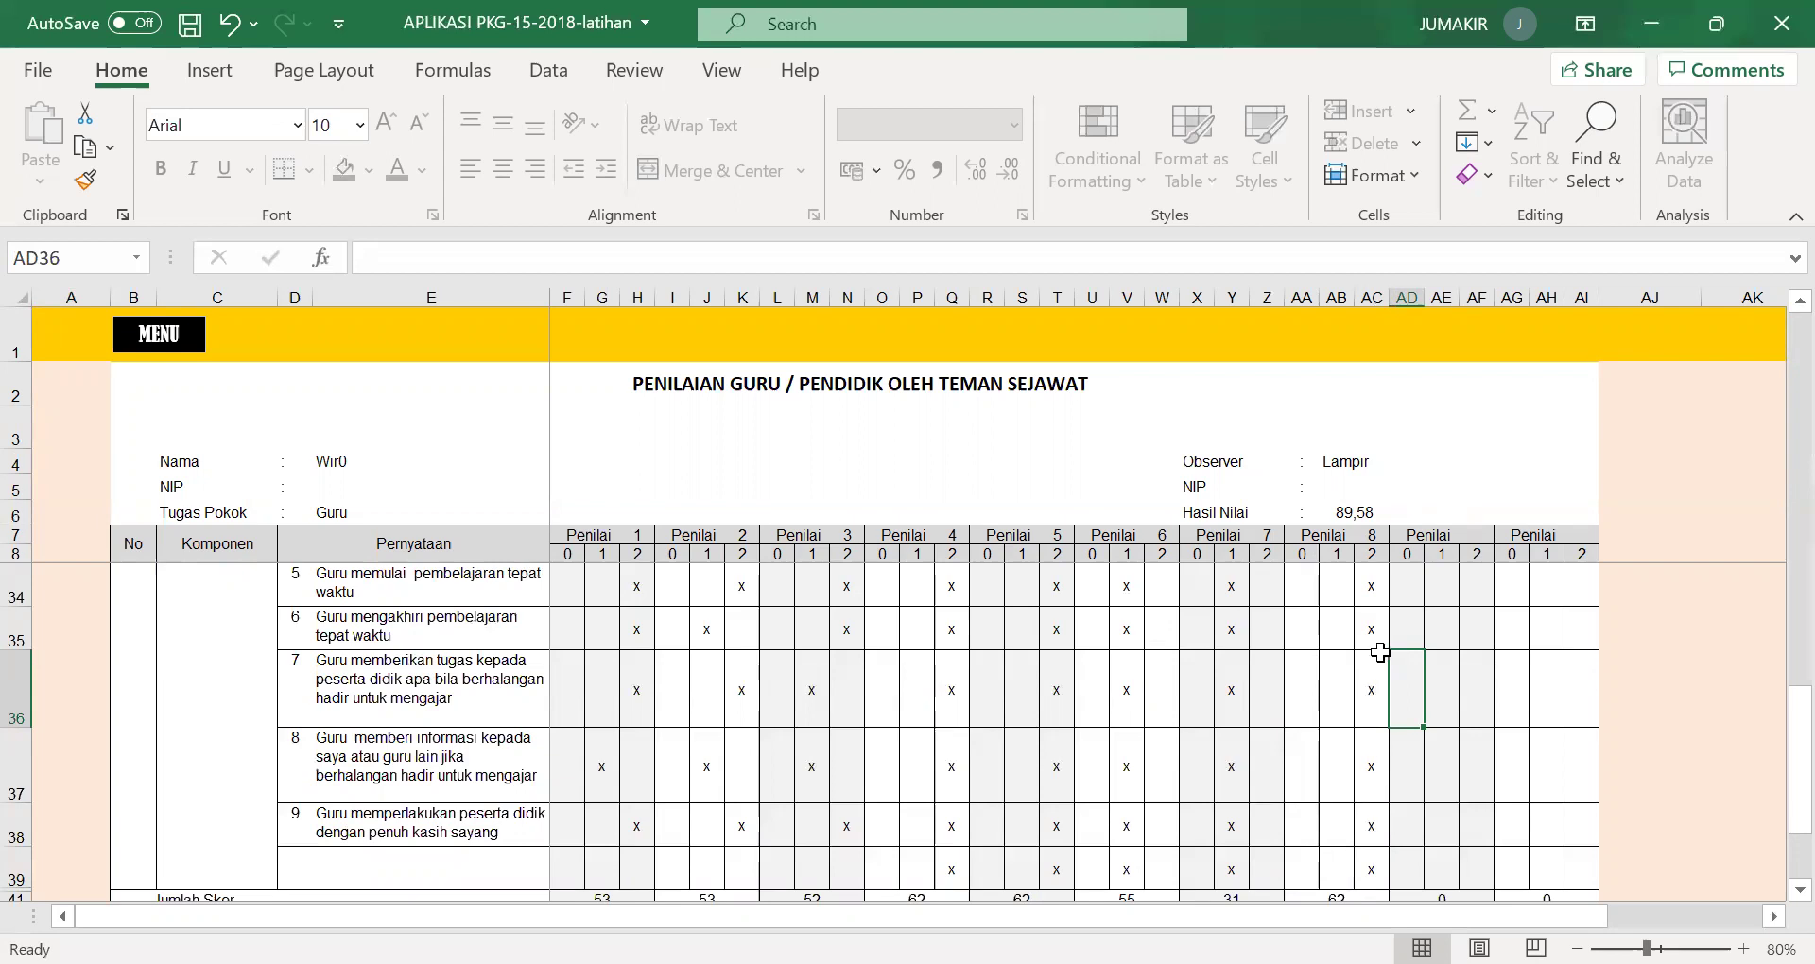
Re-enter the rater headers as 7 in Z7 and 8 in AC7, then return to MENU.
{"action": "left_click", "coordinate": [1376, 534]}
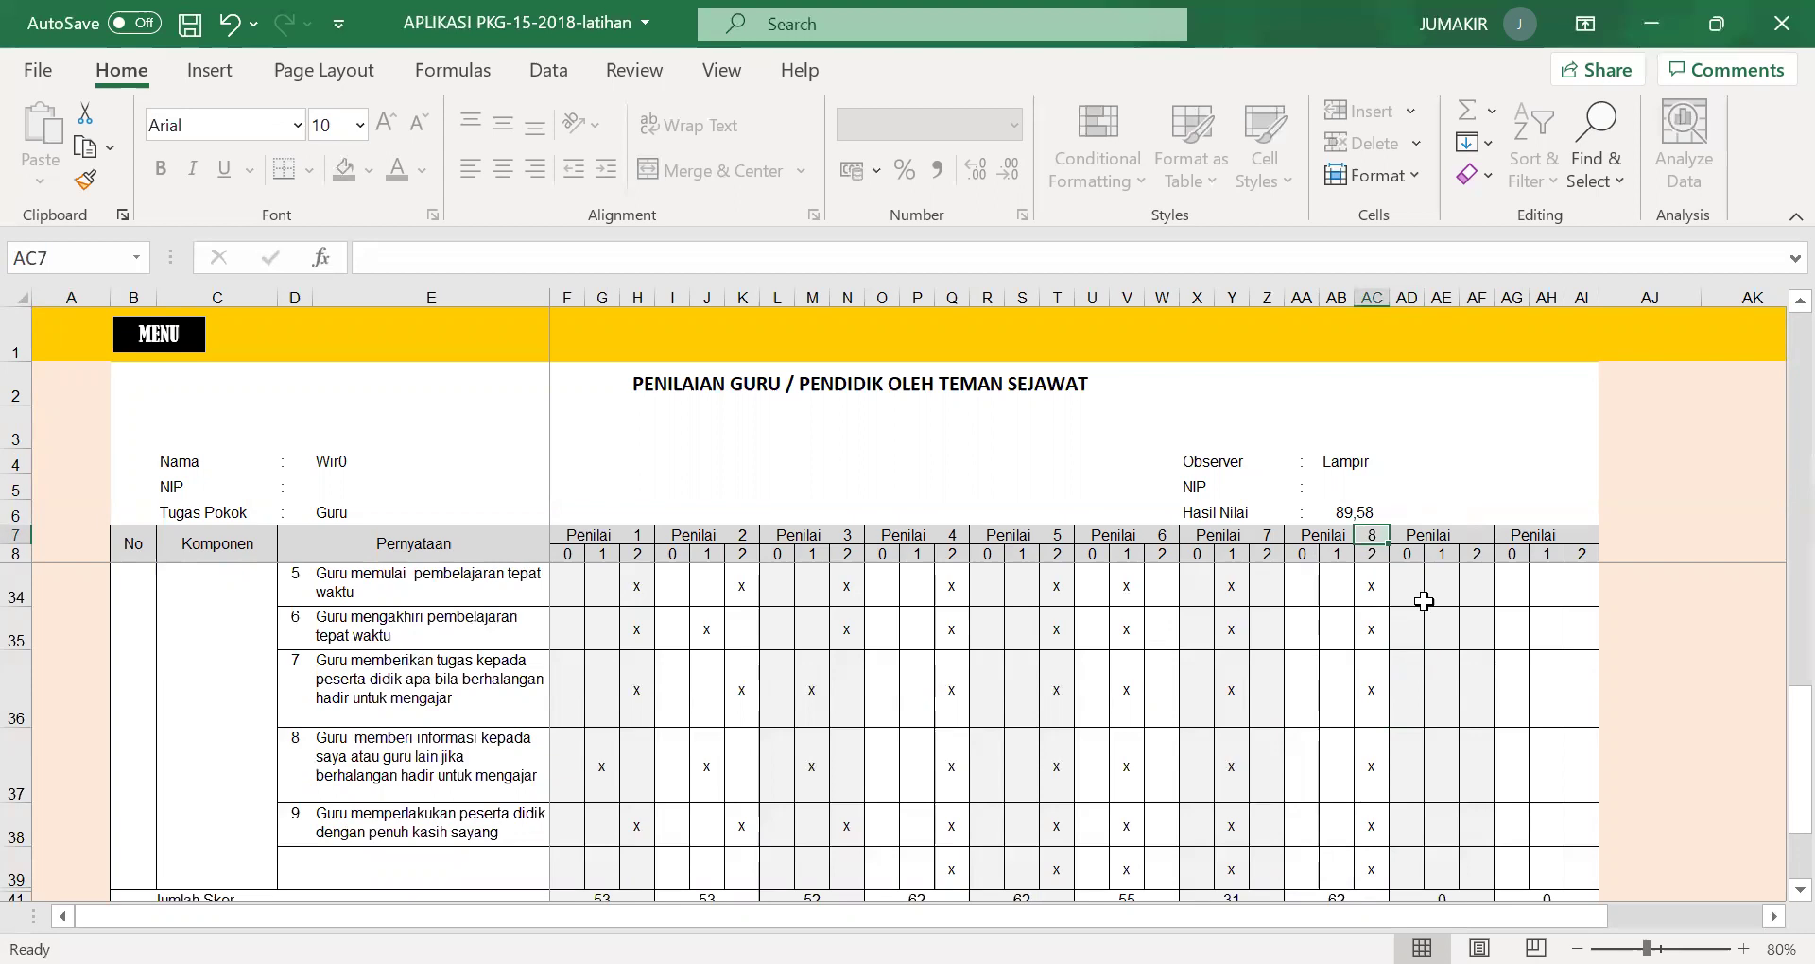
{"action": "key", "text": "Delete"}
{"action": "left_click", "coordinate": [1271, 536]}
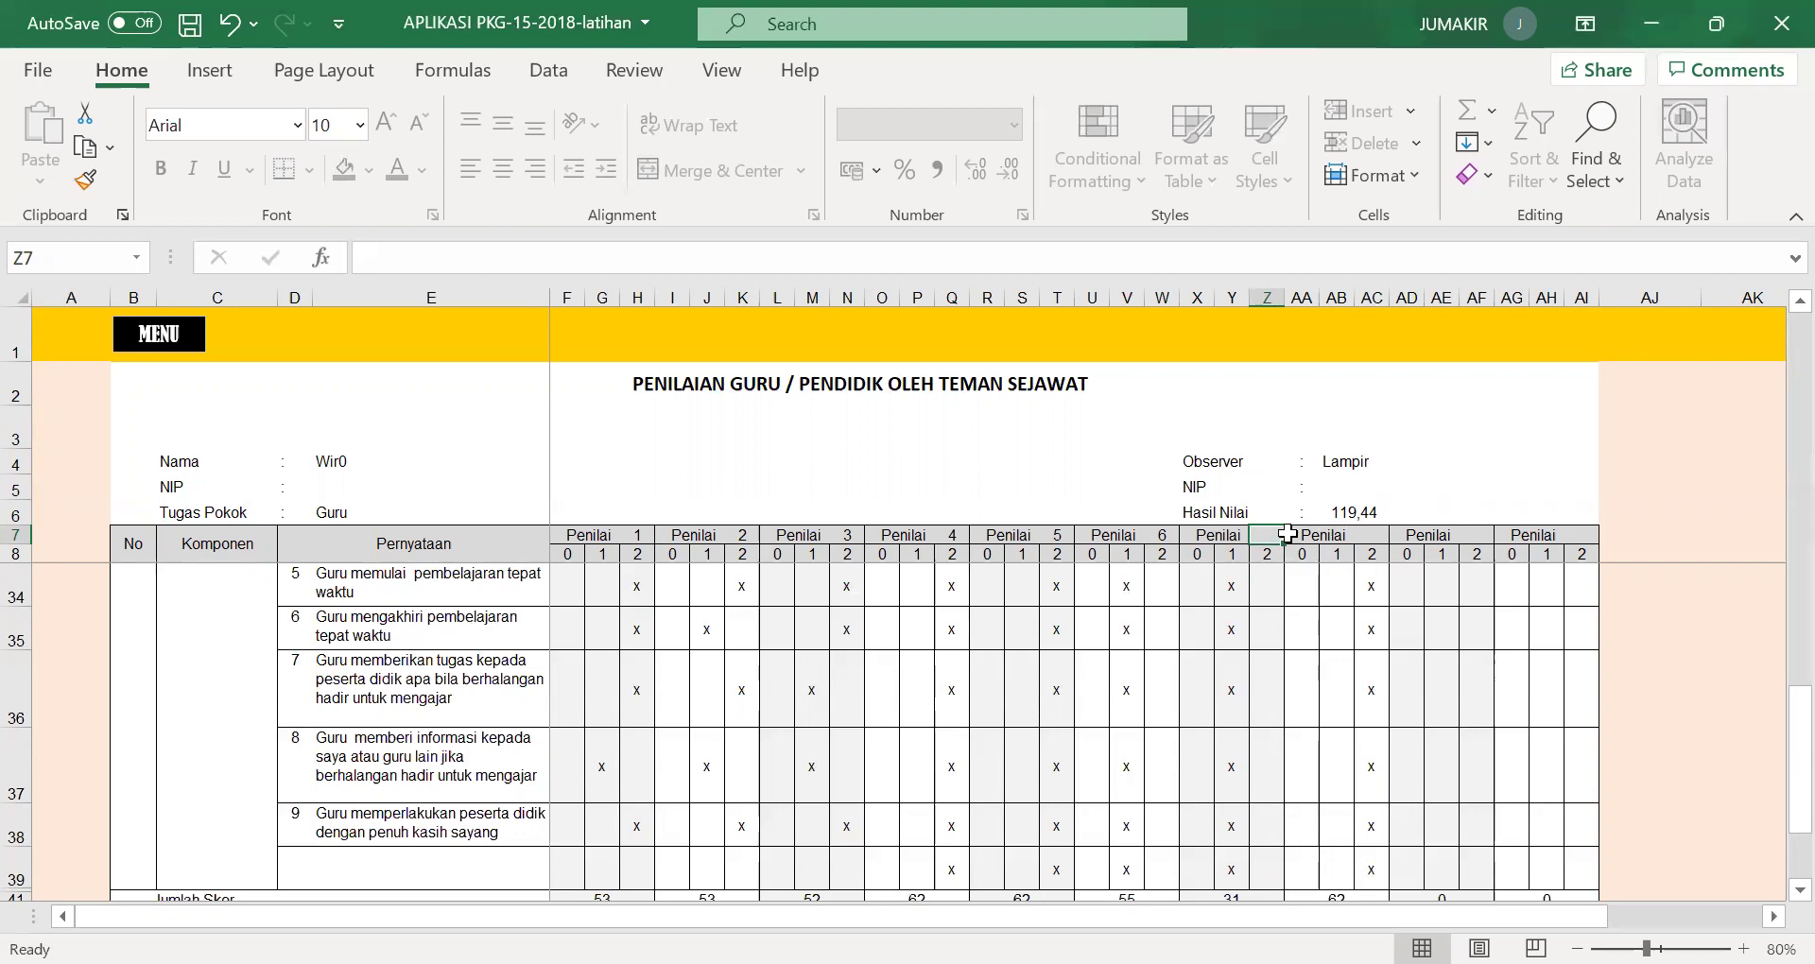
{"action": "type", "text": "7"}
{"action": "left_click", "coordinate": [1372, 541]}
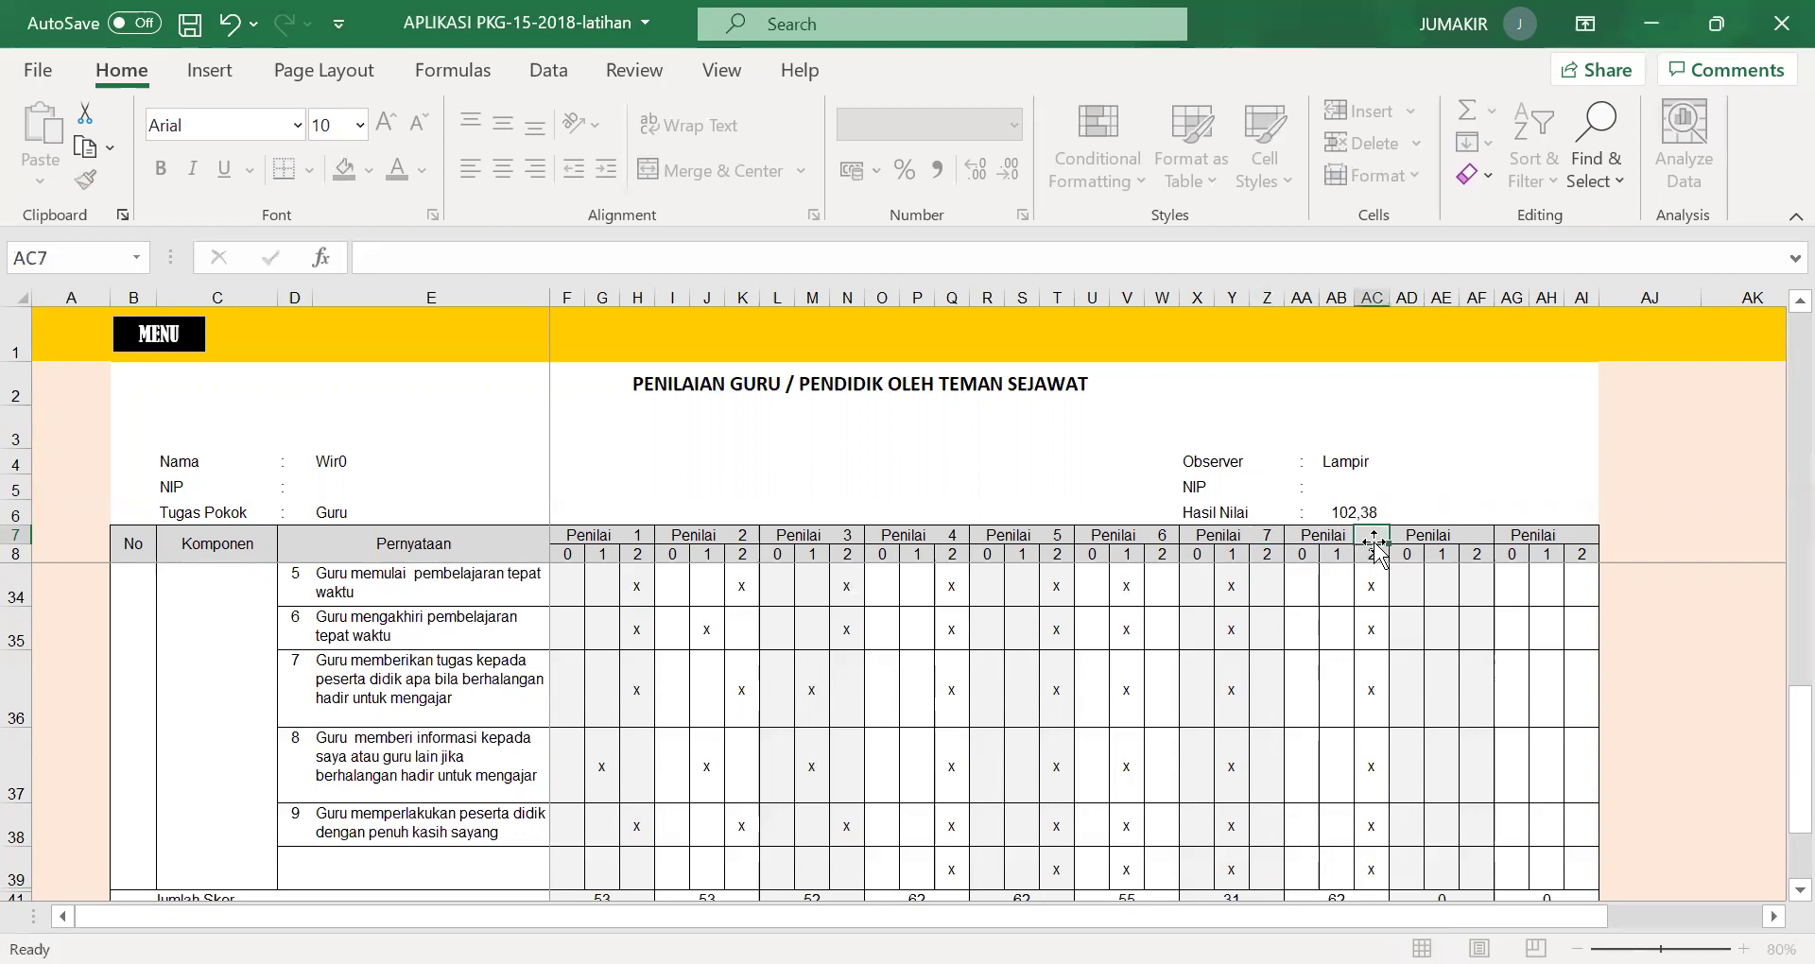
{"action": "type", "text": "8"}
{"action": "left_click", "coordinate": [1425, 487]}
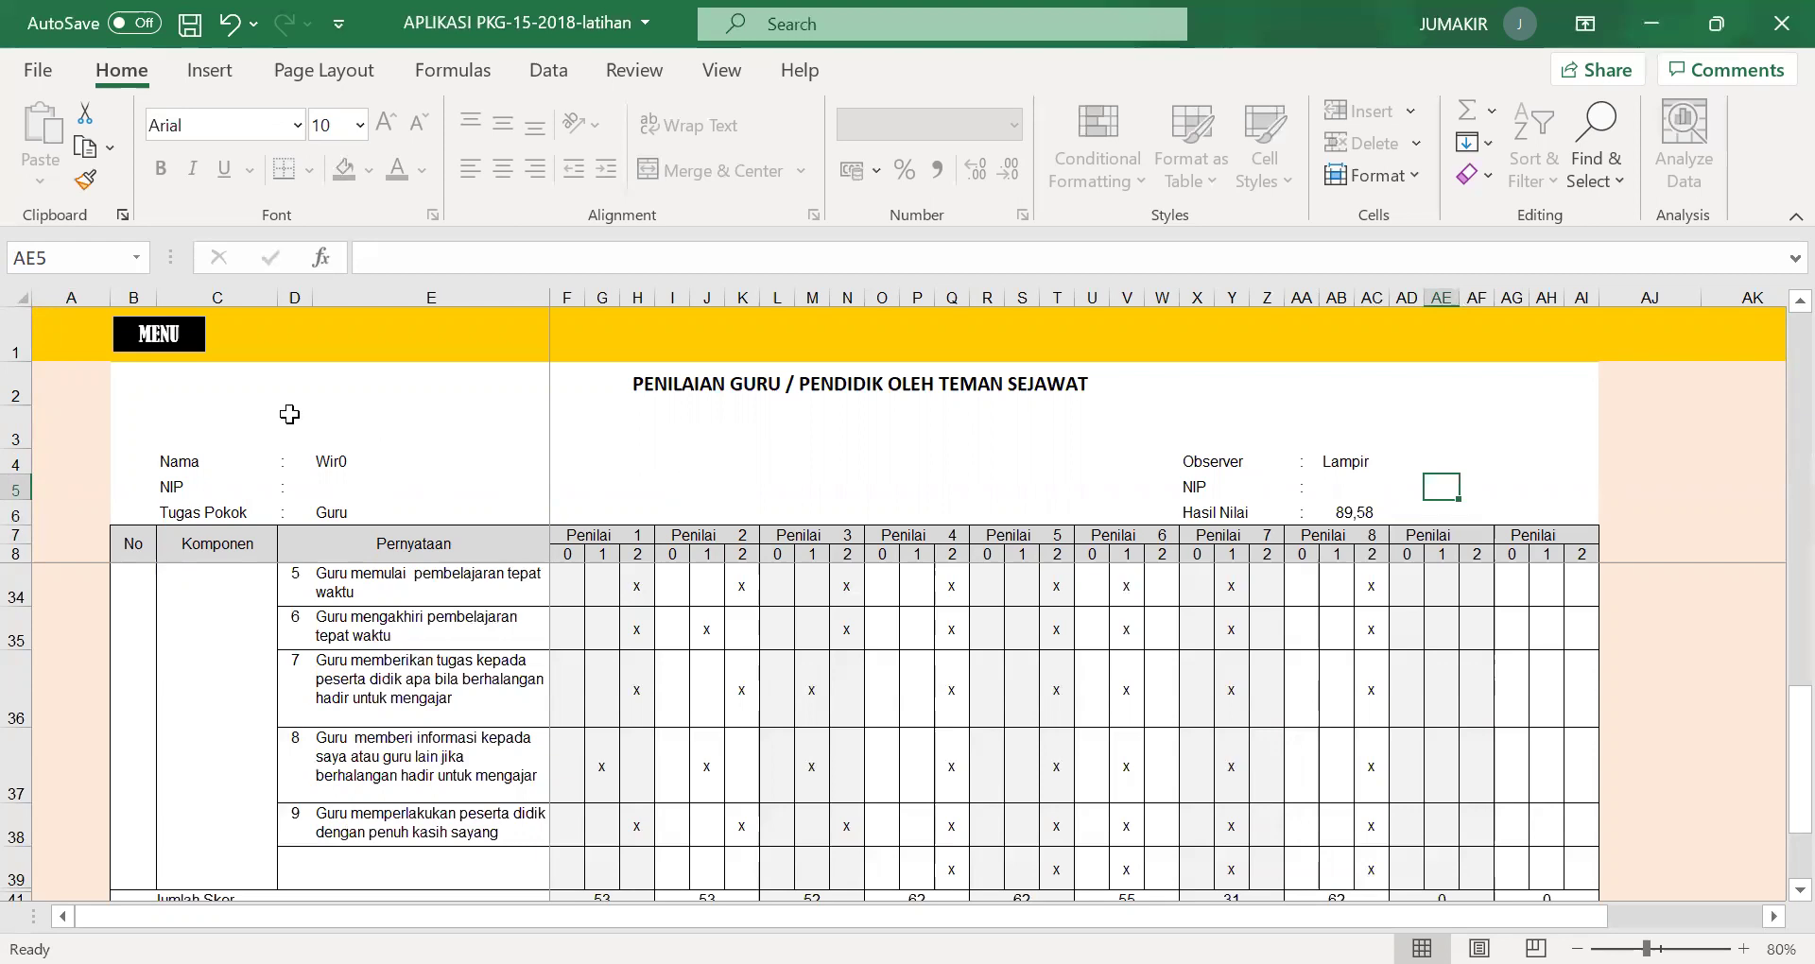
{"action": "left_click", "coordinate": [174, 349]}
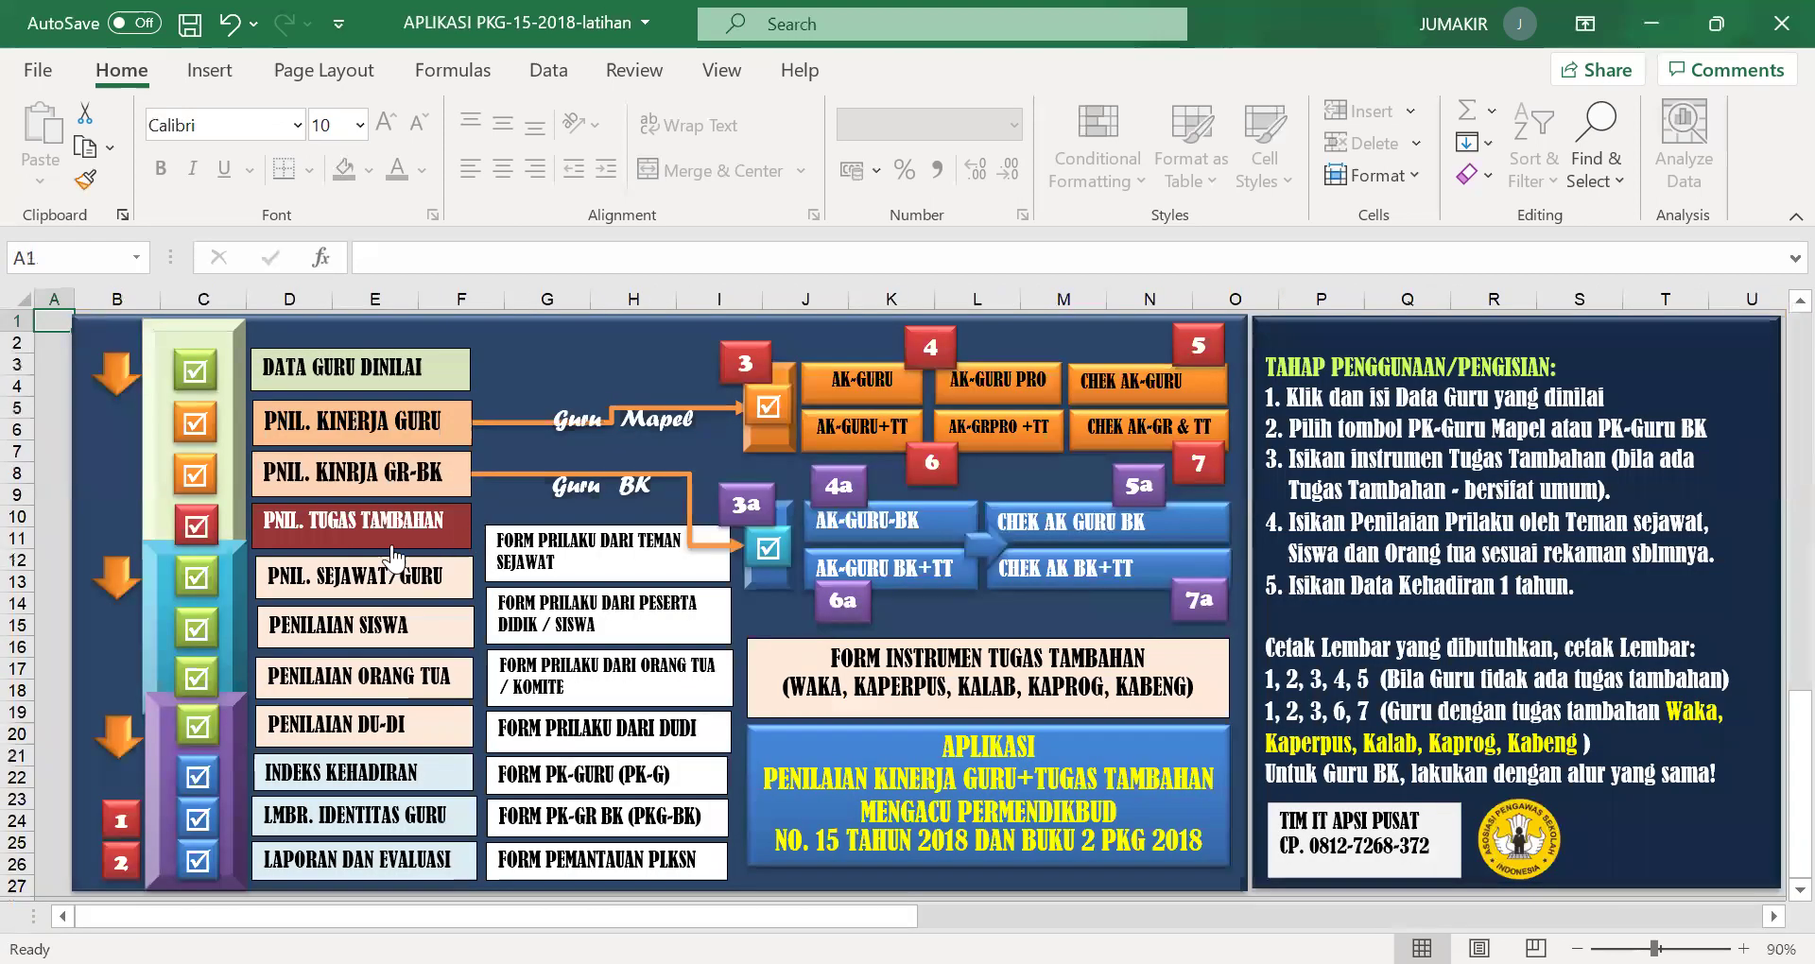
Open the student assessment sheet and number the sixth rater column 6 in W7.
{"action": "left_click", "coordinate": [315, 619]}
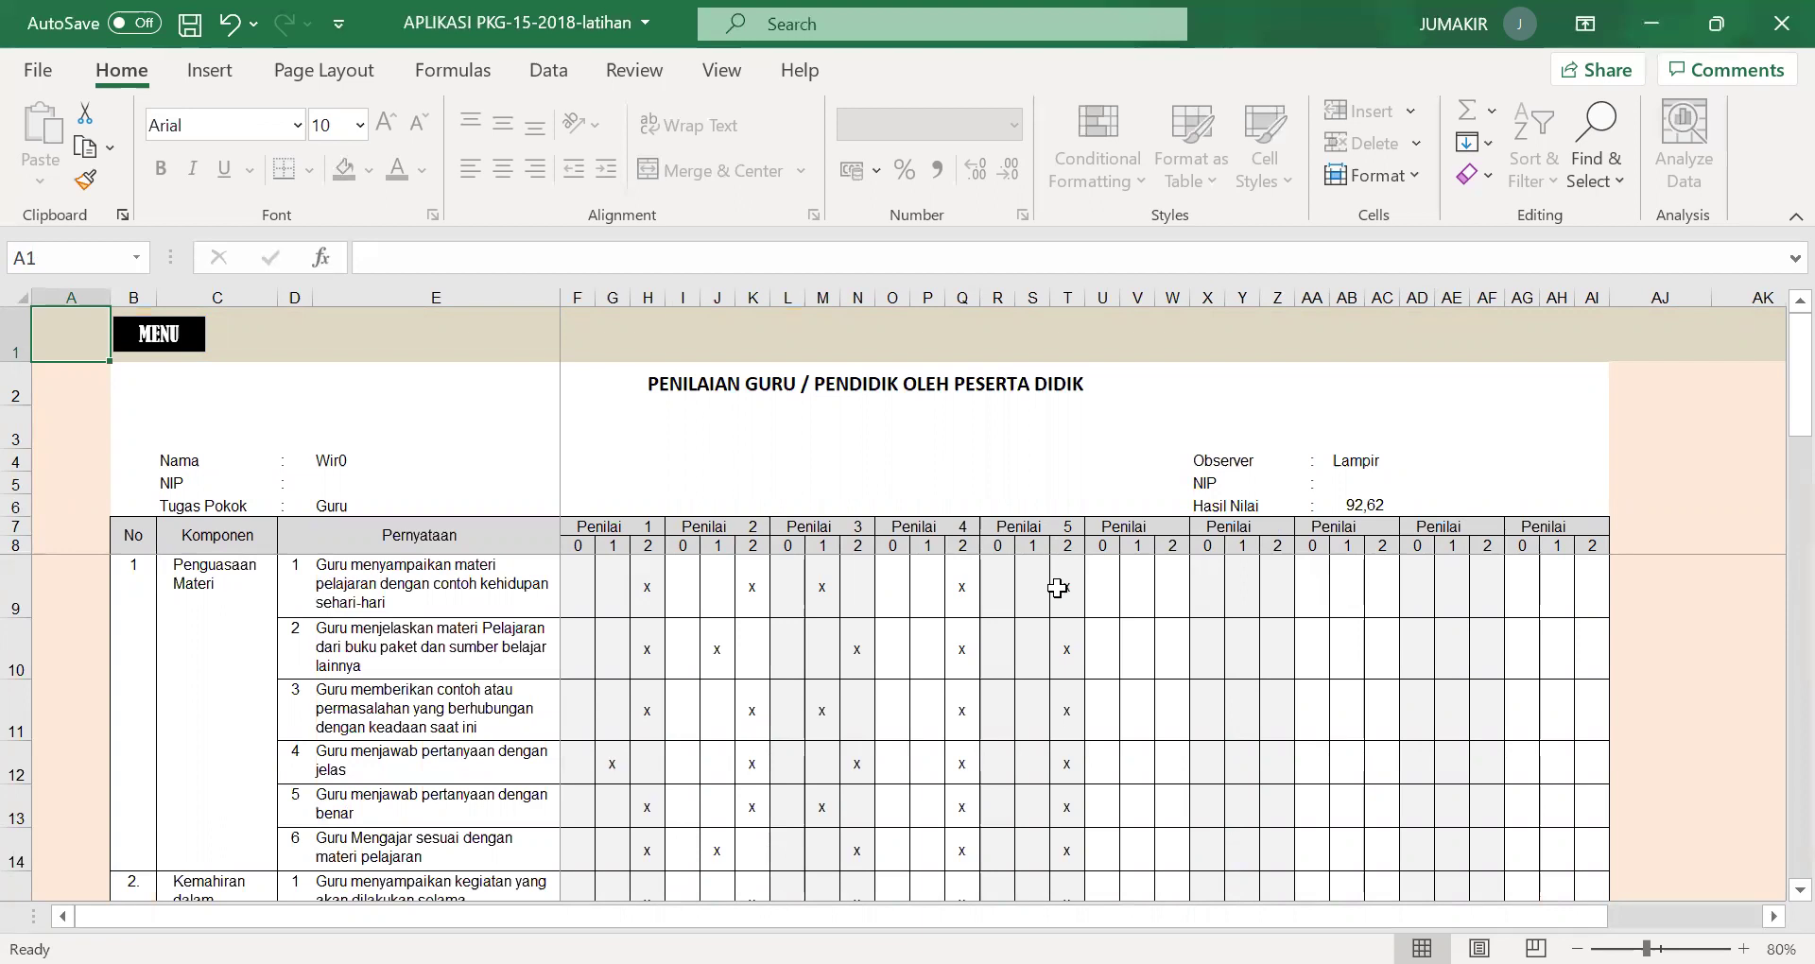
{"action": "left_click", "coordinate": [1173, 526]}
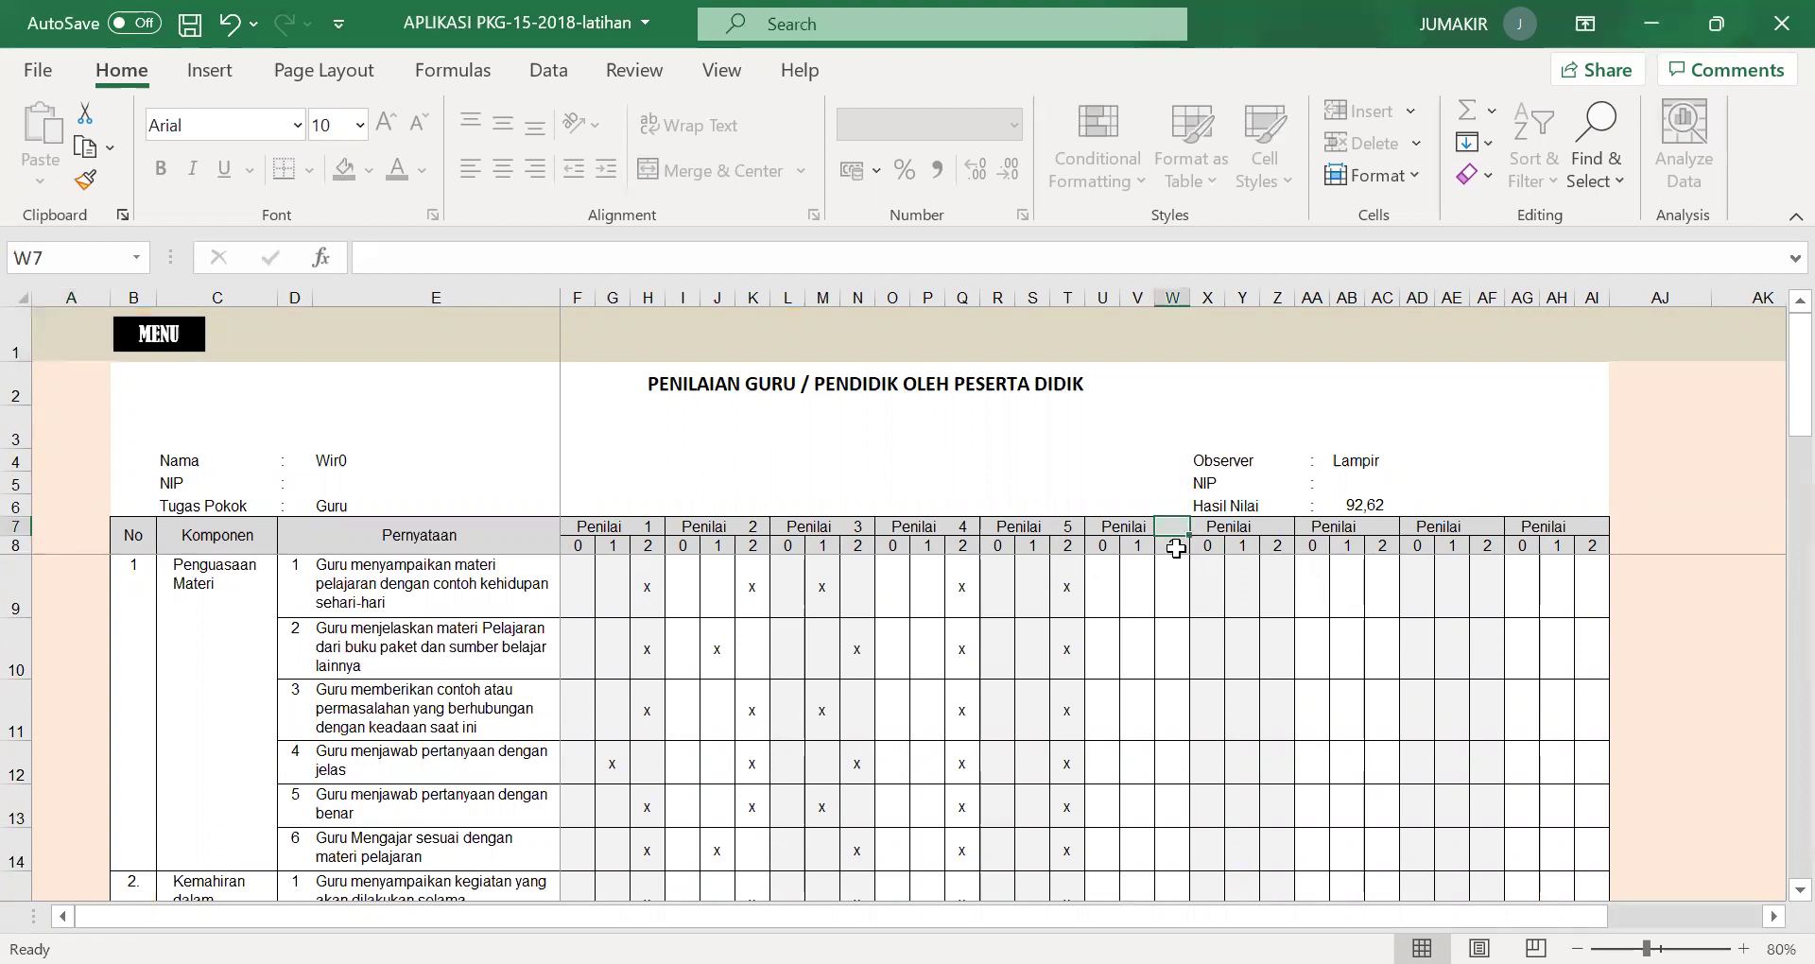
{"action": "left_click", "coordinate": [1415, 484]}
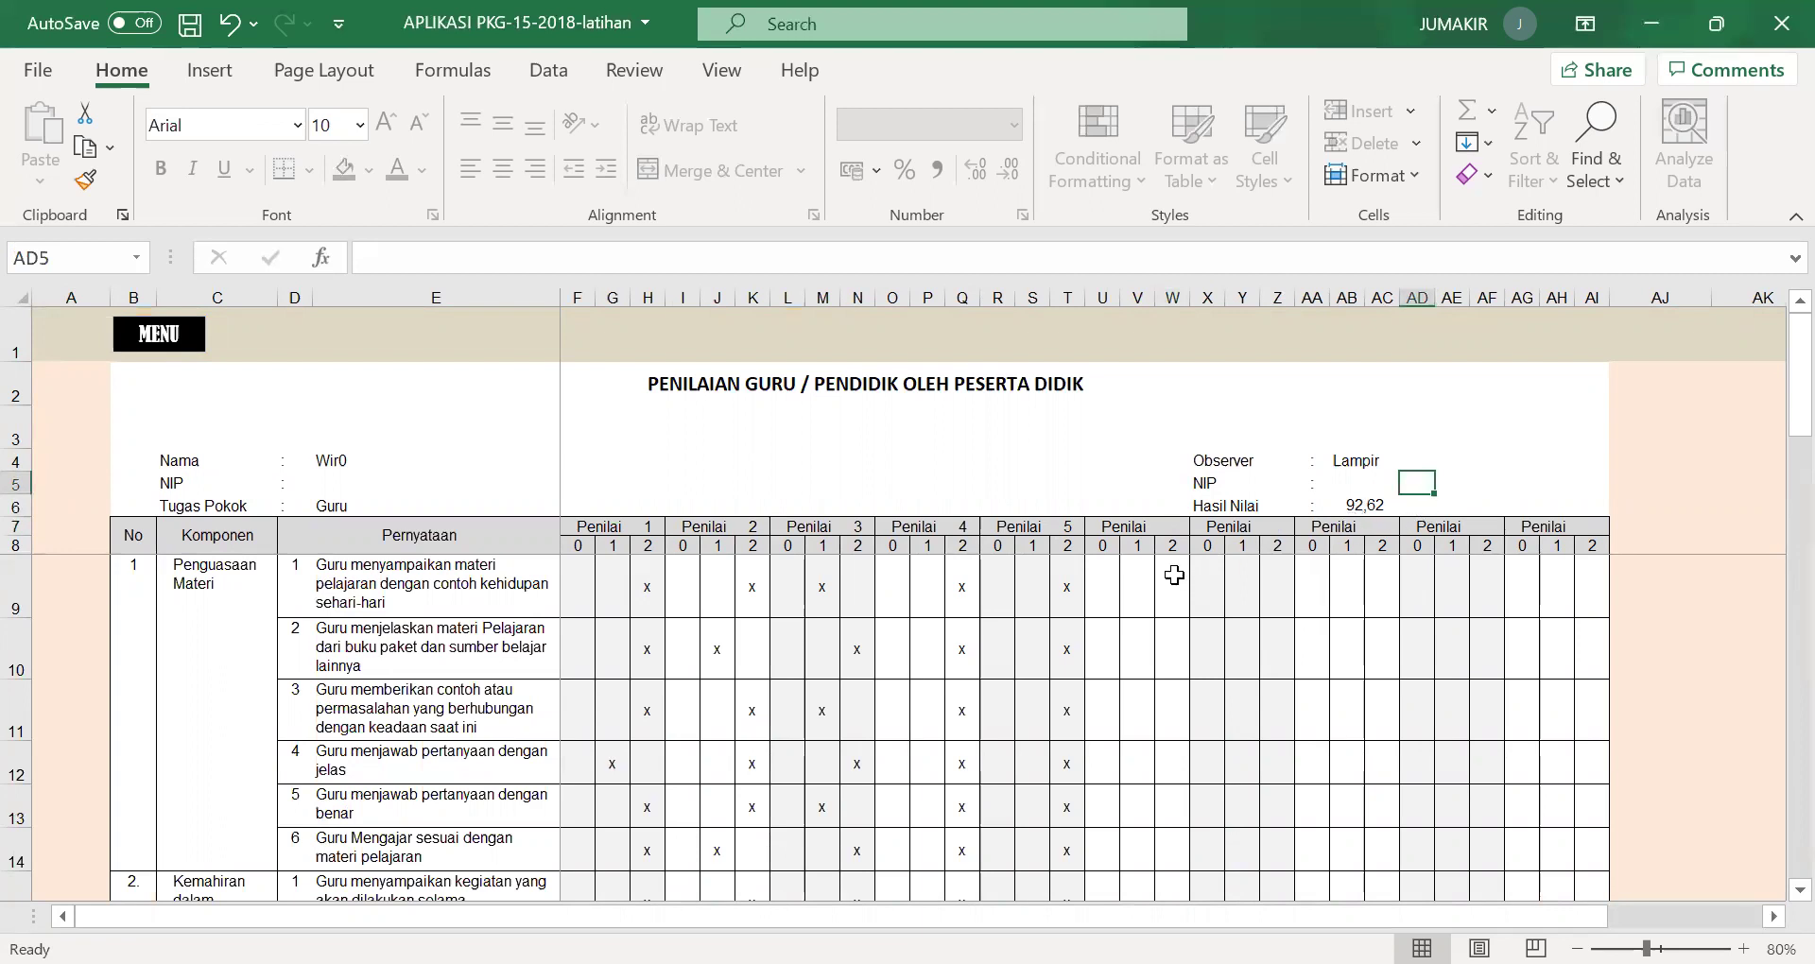
{"action": "left_click", "coordinate": [1170, 530]}
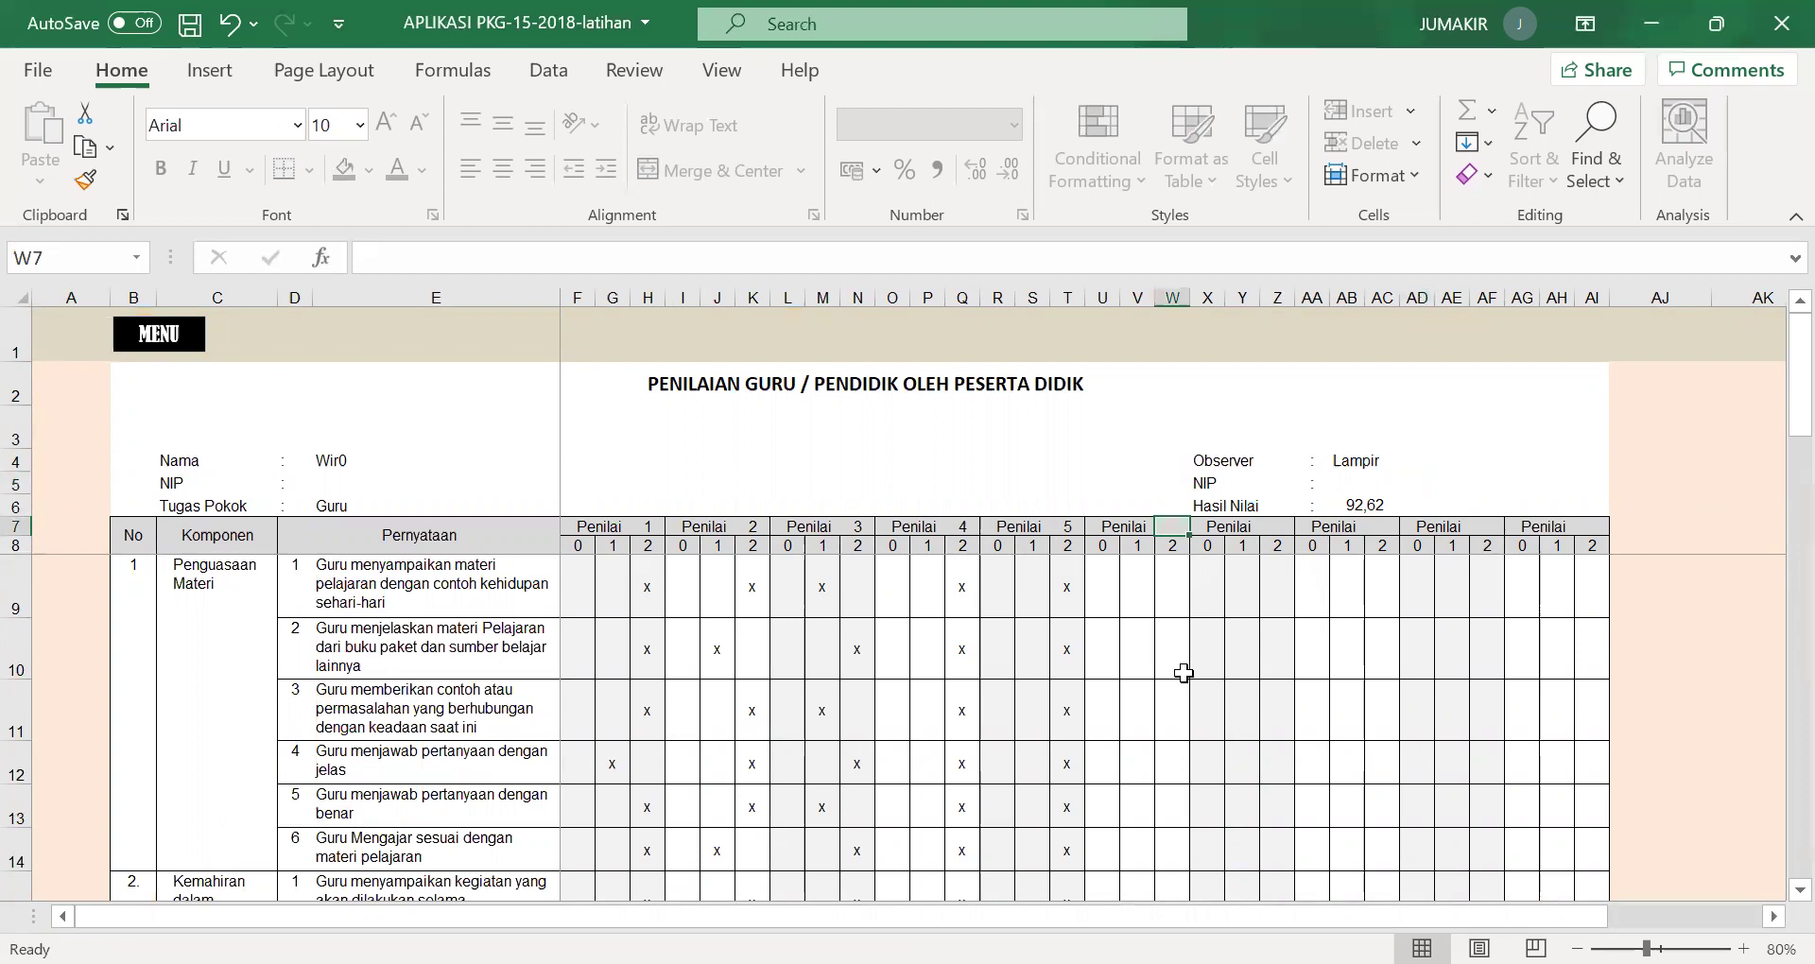
{"action": "type", "text": "6"}
{"action": "left_click", "coordinate": [1232, 594]}
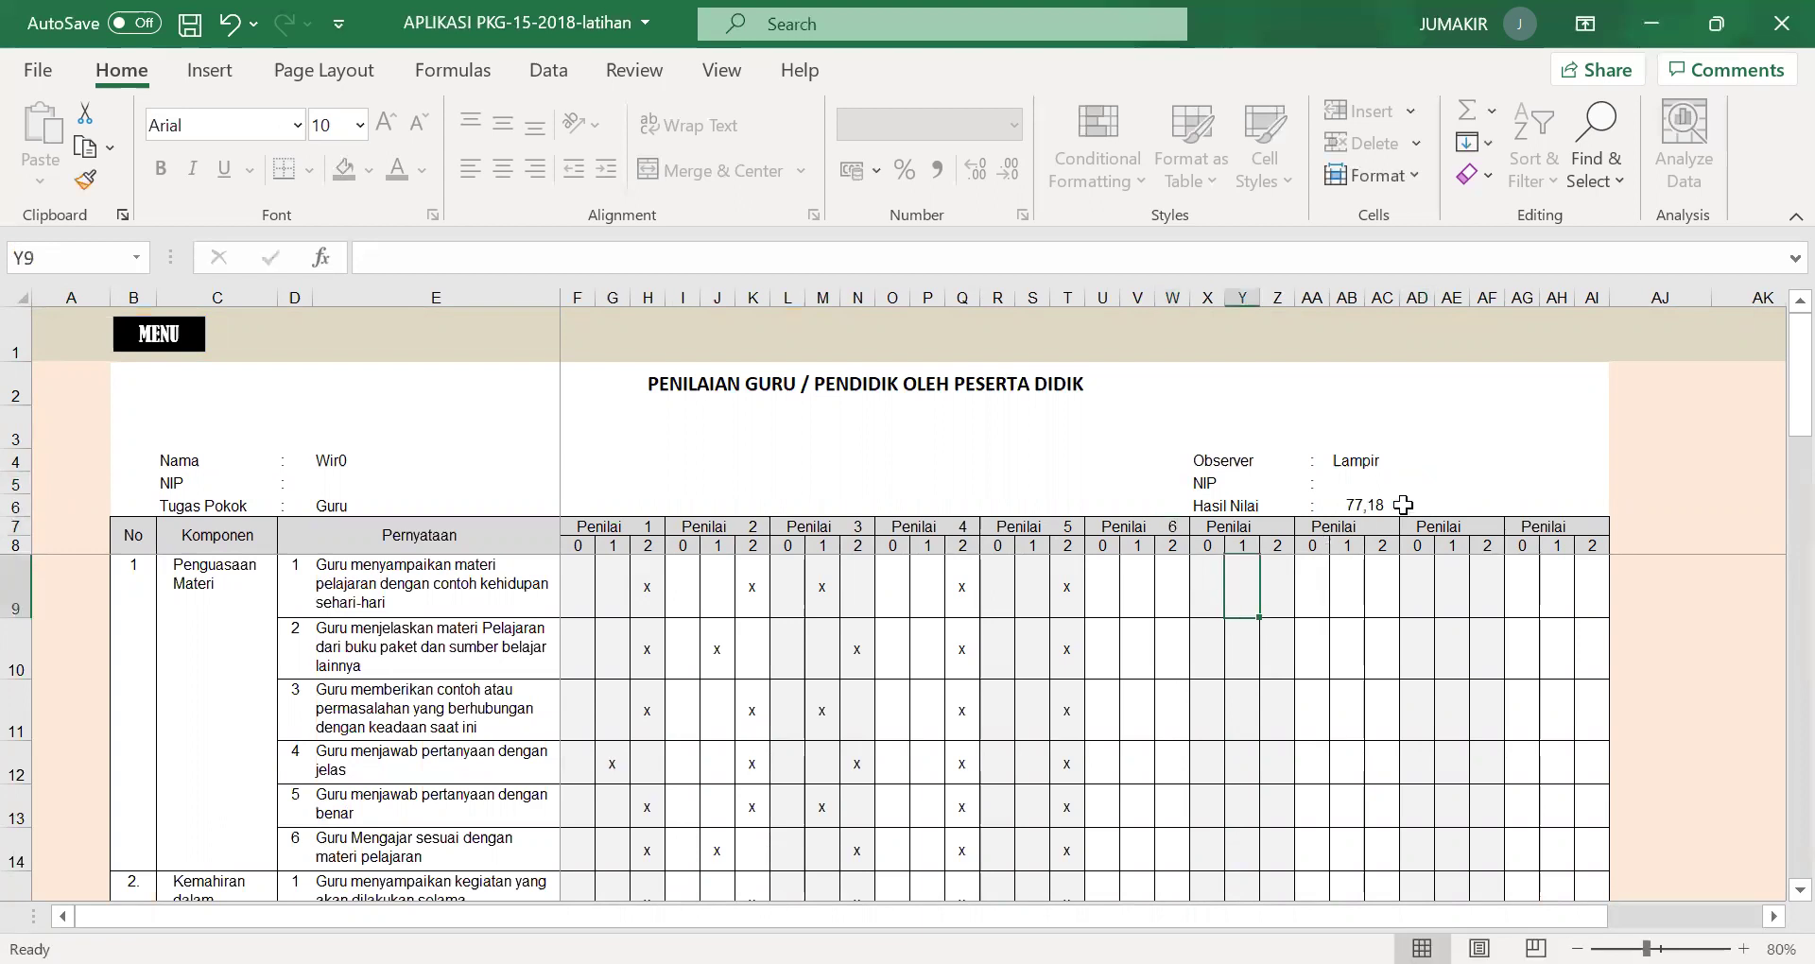
Enter rater 6's x marks for the first statements, using the score 1 column where needed.
{"action": "left_click", "coordinate": [1182, 596]}
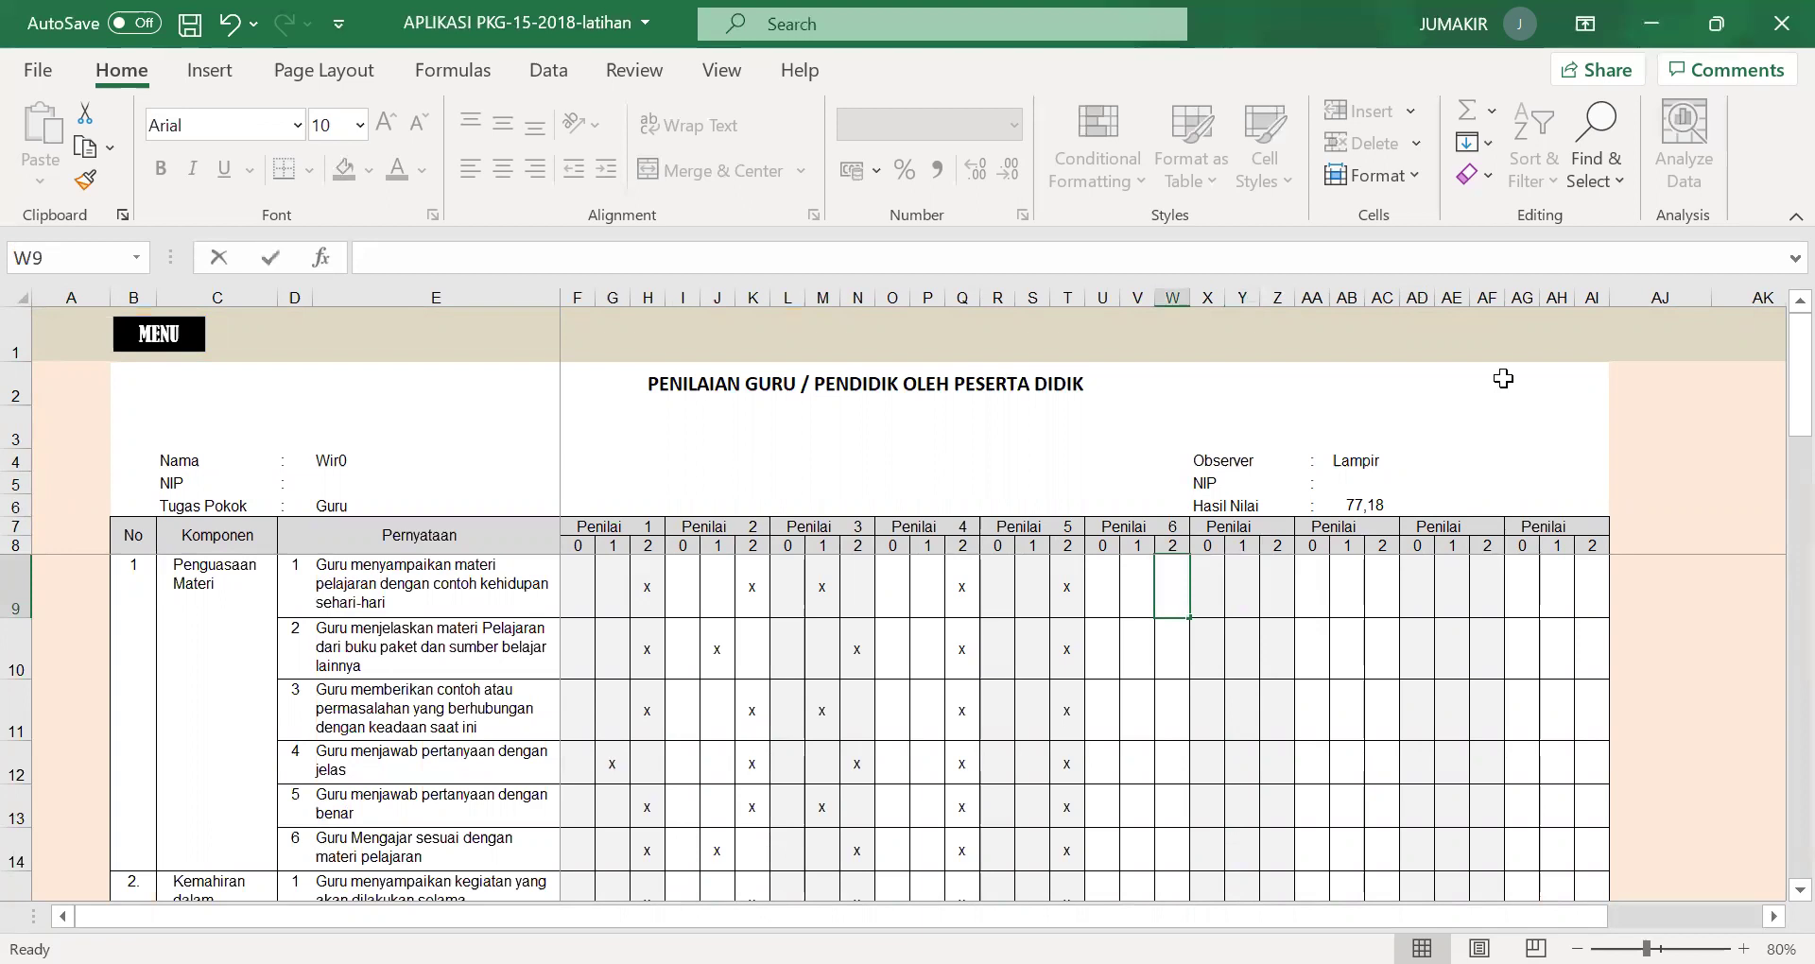
{"action": "type", "text": "x x x x x"}
{"action": "key", "text": "Return"}
{"action": "type", "text": "x x x x x "}
{"action": "type", "text": "x"}
{"action": "key", "text": "Left"}
{"action": "type", "text": "x x x x x x"}
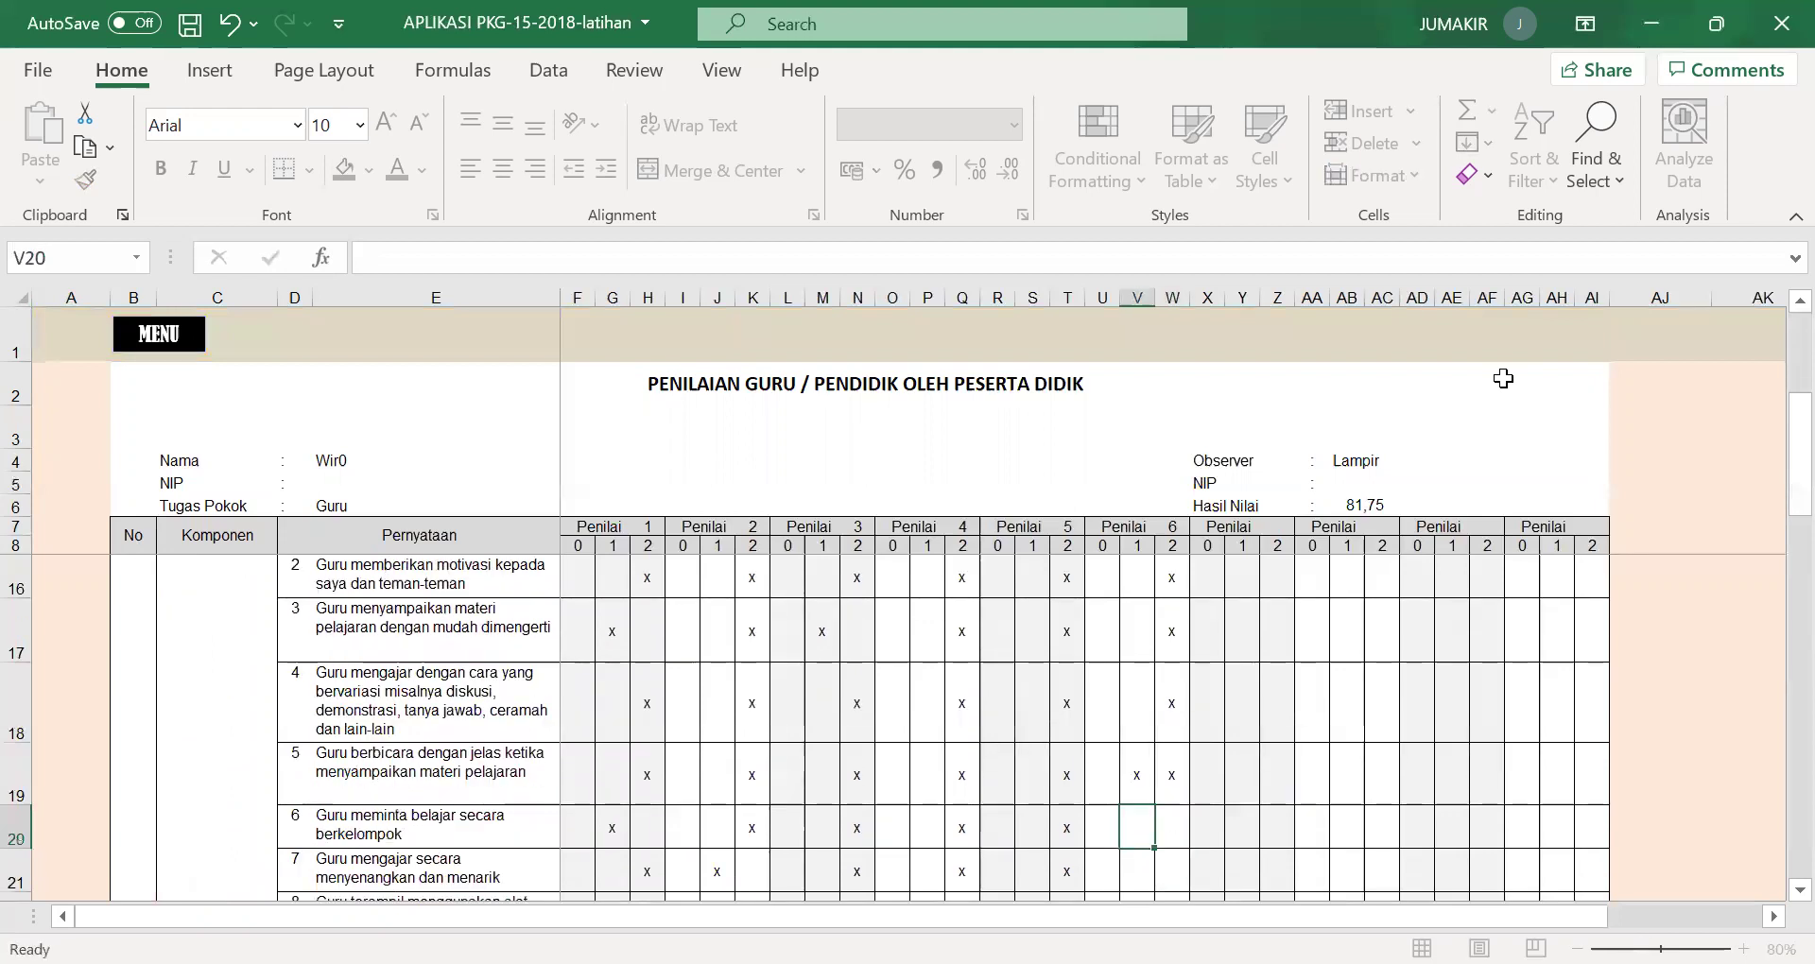
{"action": "key", "text": "Return"}
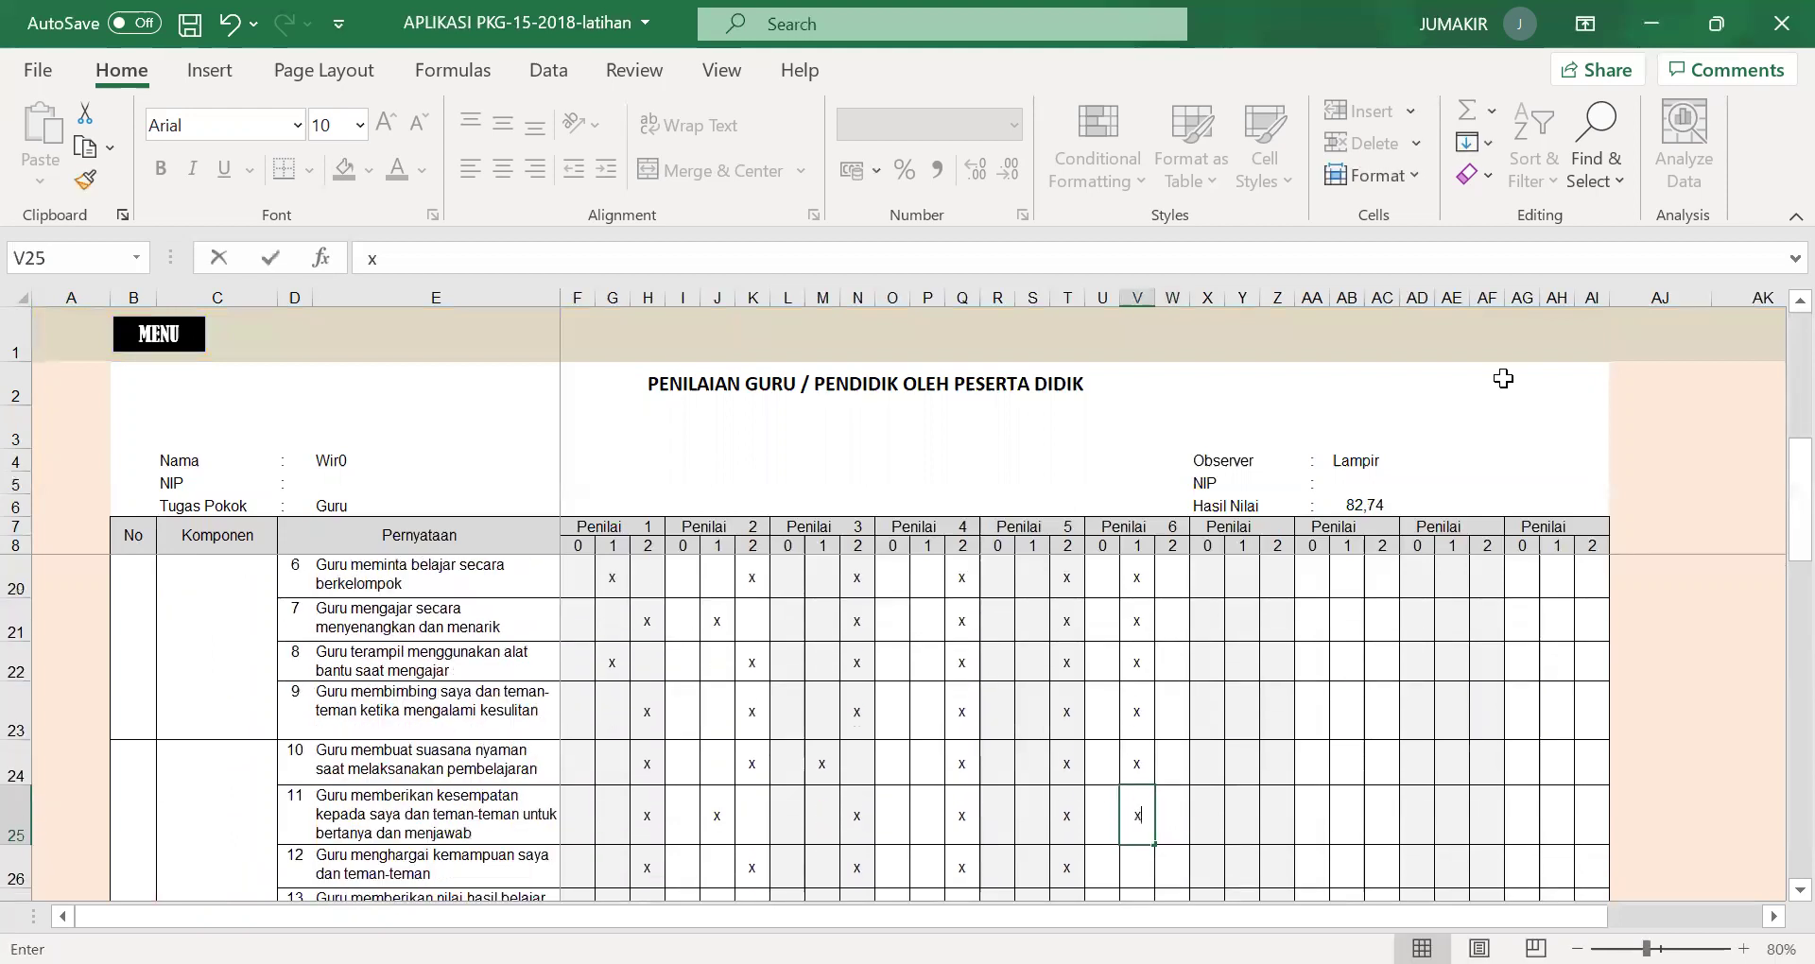
{"action": "type", "text": "x x x x "}
{"action": "type", "text": "x"}
{"action": "key", "text": "Return"}
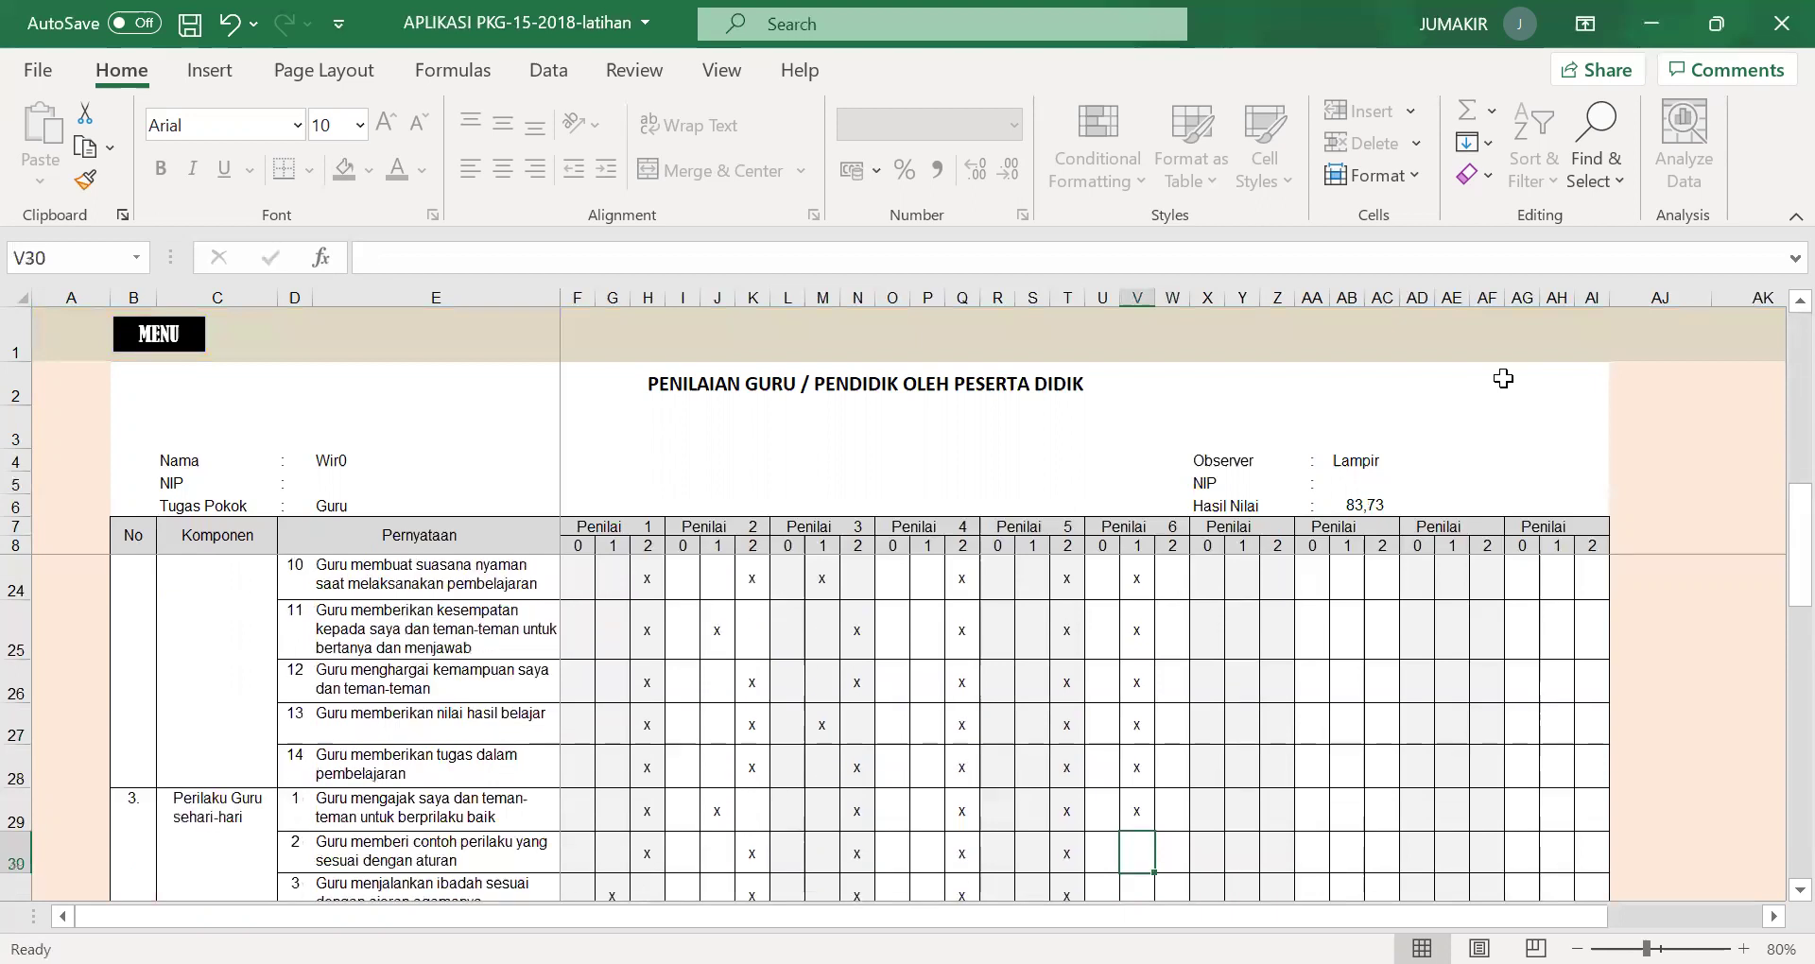
{"action": "type", "text": "x"}
{"action": "key", "text": "Return"}
Mark rater 6's score 2 column through row 51 for Jumlah Skor 76, then return to MENU.
{"action": "key", "text": "Right"}
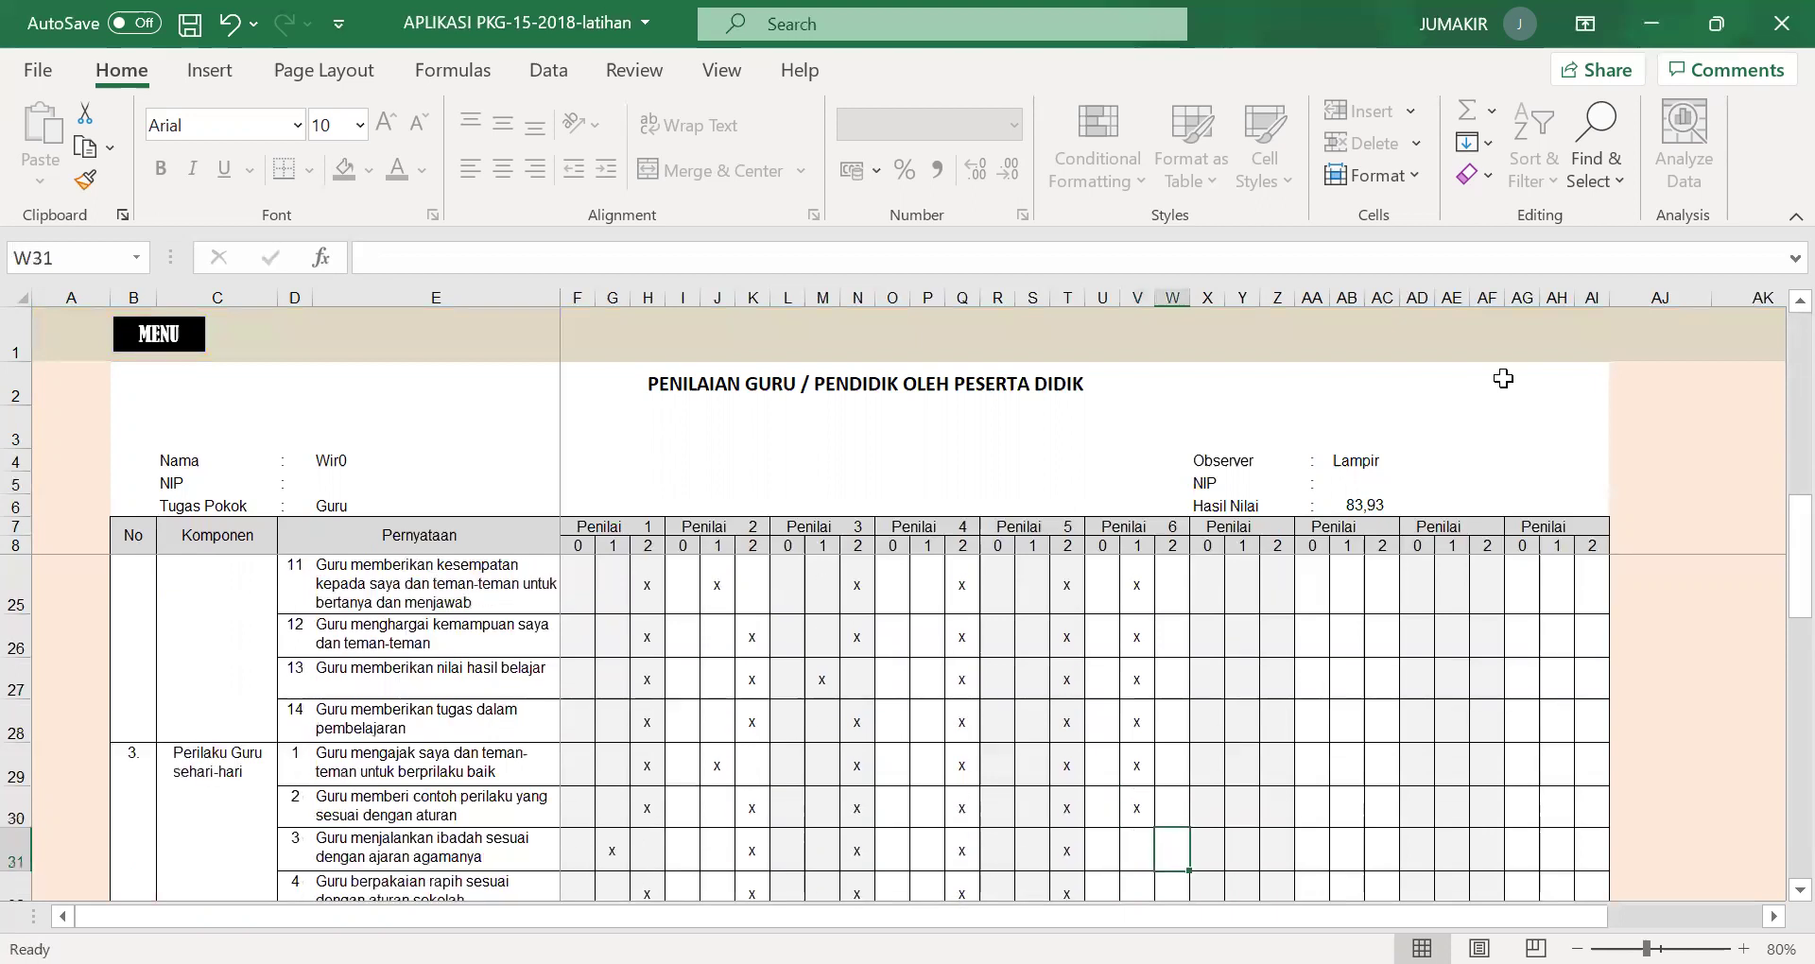
{"action": "type", "text": "x"}
{"action": "key", "text": "Return"}
{"action": "type", "text": "x"}
{"action": "key", "text": "Return"}
{"action": "type", "text": "x"}
{"action": "key", "text": "Return"}
{"action": "type", "text": "x"}
{"action": "key", "text": "Return"}
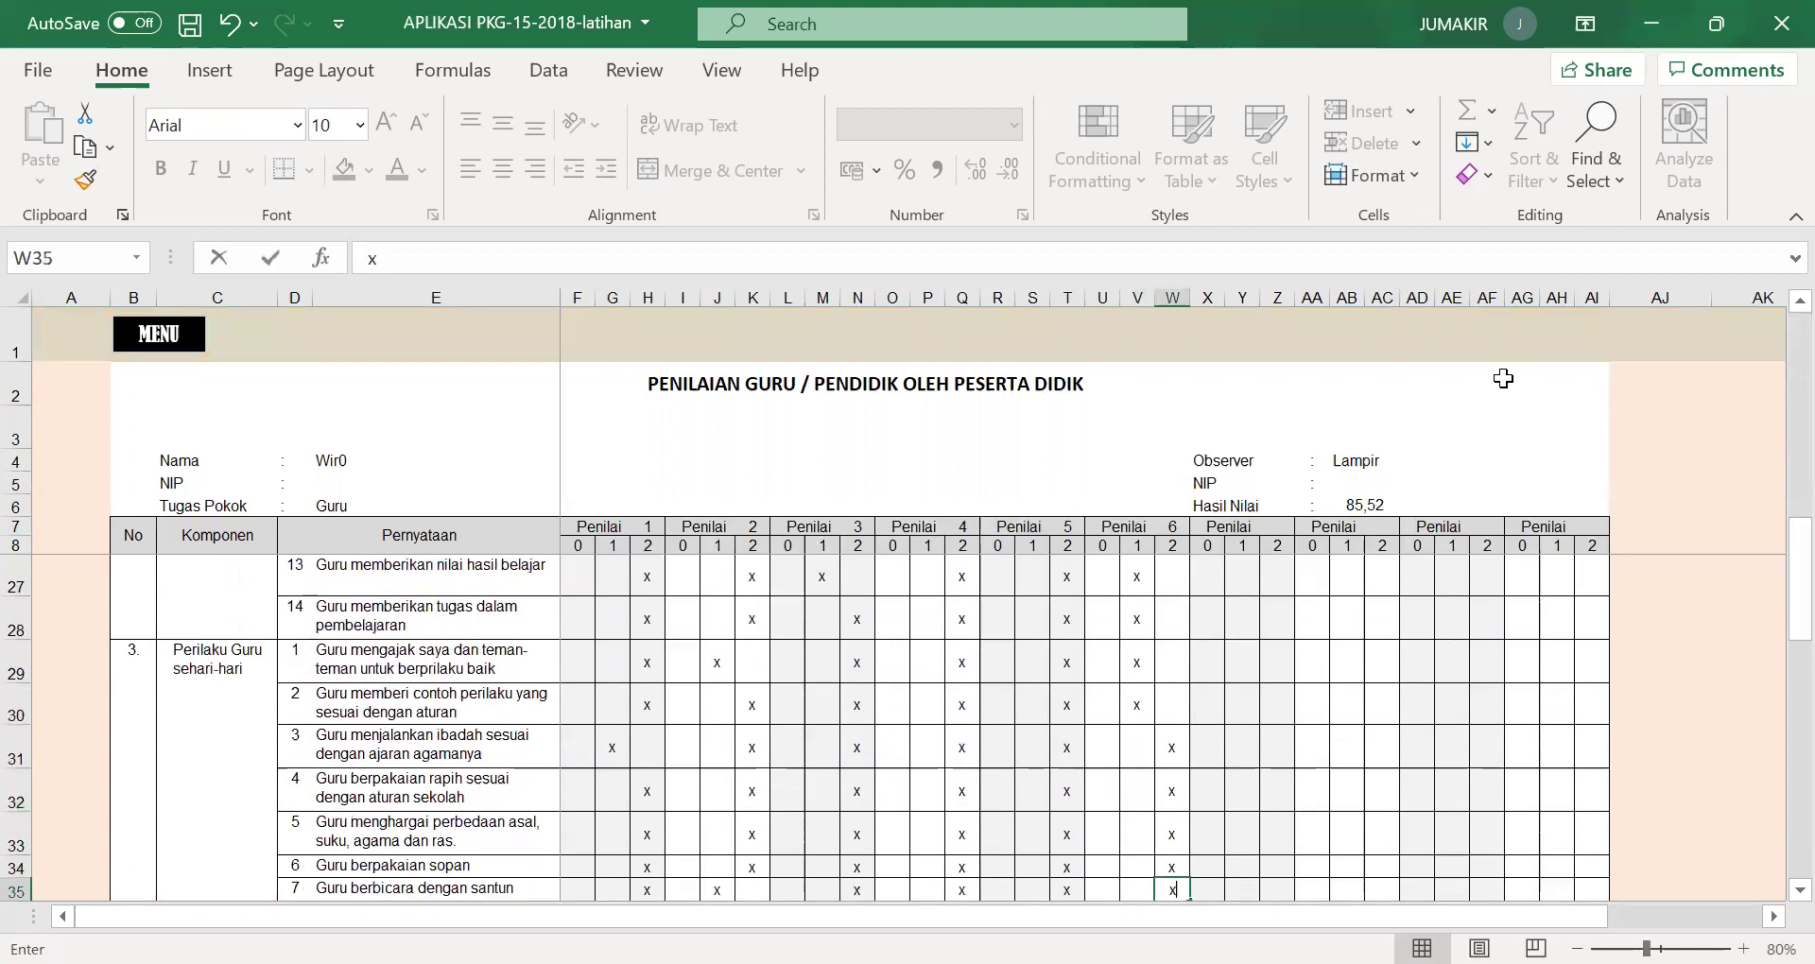
{"action": "type", "text": "x"}
{"action": "key", "text": "Return"}
{"action": "type", "text": "x"}
{"action": "key", "text": "Return"}
{"action": "type", "text": "x"}
{"action": "key", "text": "Return"}
{"action": "type", "text": "x"}
{"action": "key", "text": "Return"}
{"action": "type", "text": "x"}
{"action": "key", "text": "Return"}
{"action": "type", "text": "x"}
{"action": "key", "text": "Return"}
{"action": "type", "text": "x"}
{"action": "key", "text": "Return"}
{"action": "type", "text": "x"}
{"action": "key", "text": "Return"}
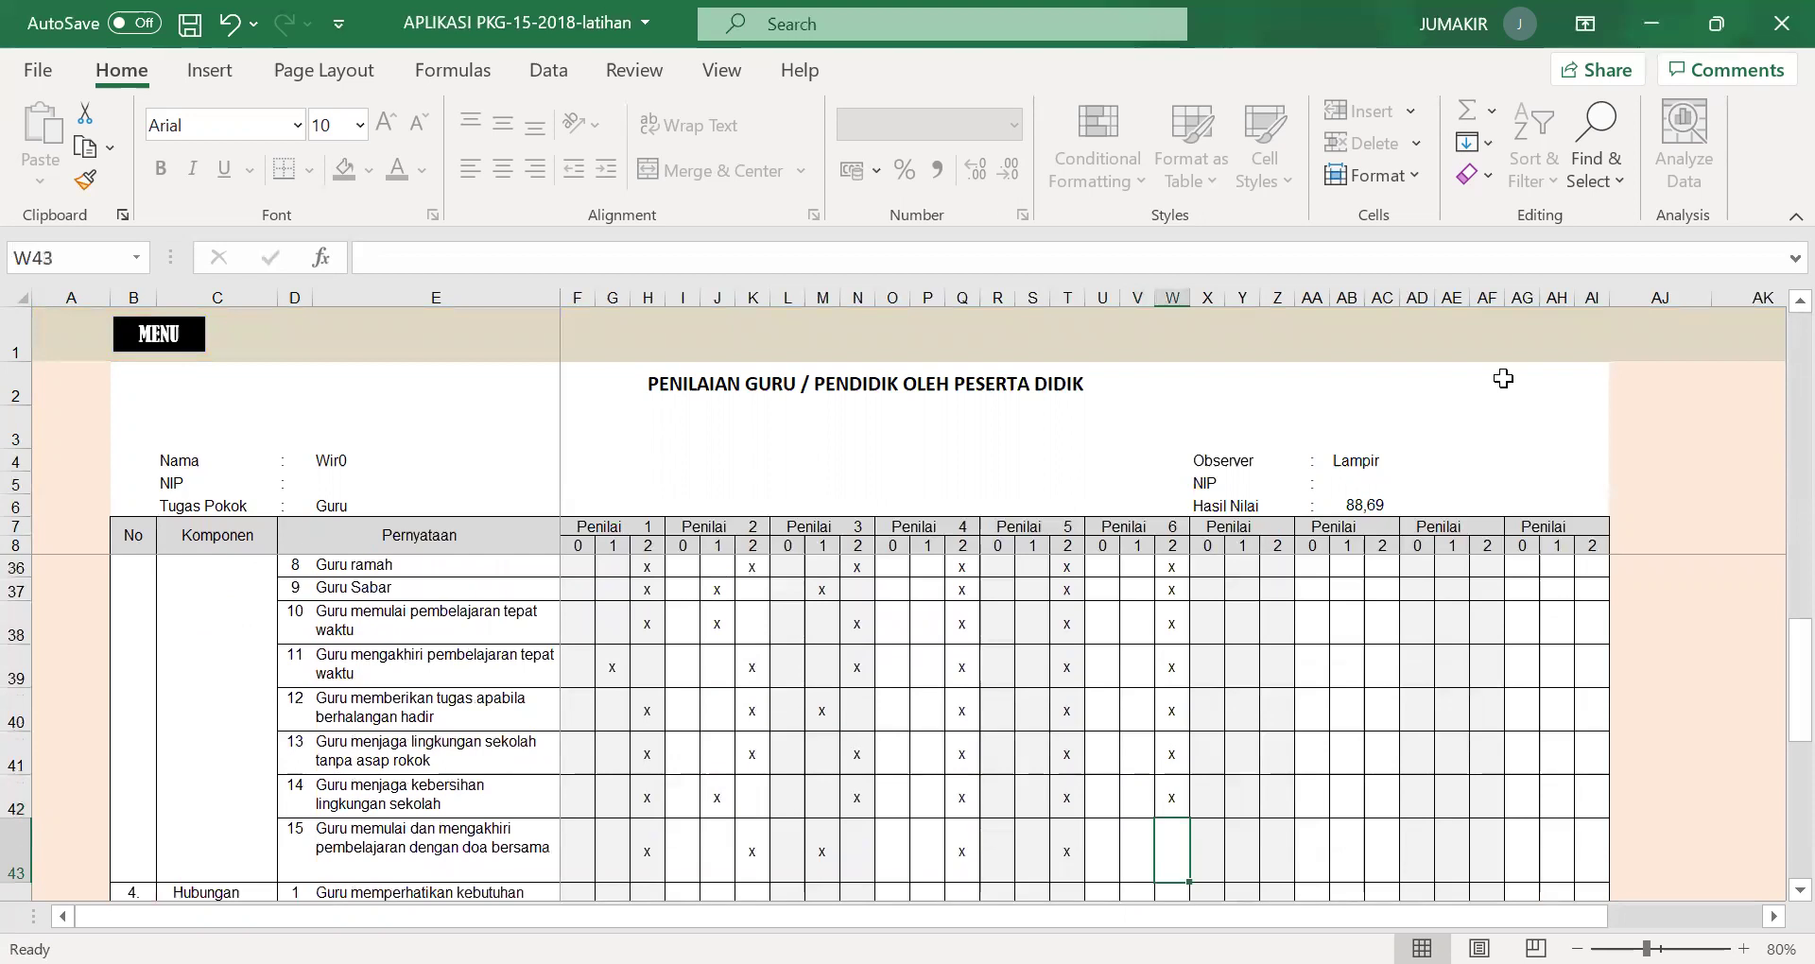
{"action": "type", "text": "x"}
{"action": "key", "text": "Return"}
{"action": "type", "text": "x"}
{"action": "key", "text": "Return"}
{"action": "type", "text": "x"}
{"action": "key", "text": "Return"}
{"action": "key", "text": "Return"}
{"action": "type", "text": "x"}
{"action": "key", "text": "Return"}
{"action": "type", "text": "x"}
{"action": "key", "text": "Return"}
{"action": "type", "text": "x"}
{"action": "key", "text": "Return"}
{"action": "type", "text": "x"}
{"action": "key", "text": "Return"}
{"action": "type", "text": "x"}
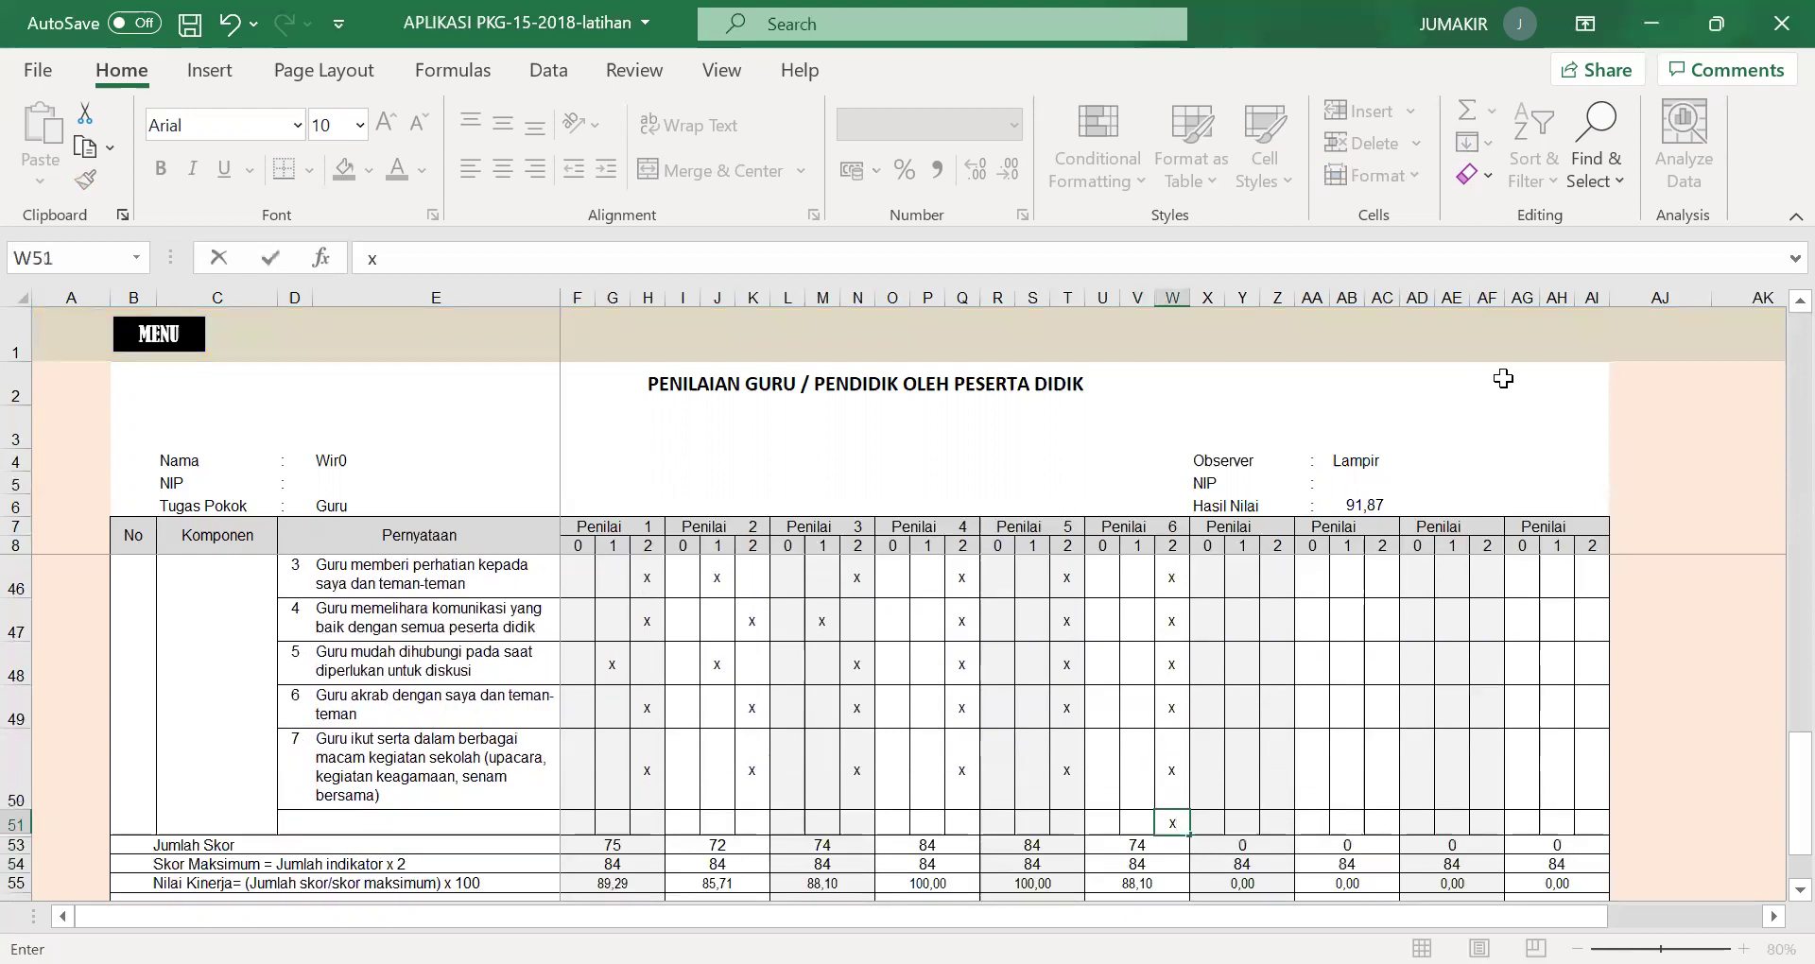
{"action": "left_click", "coordinate": [1113, 773]}
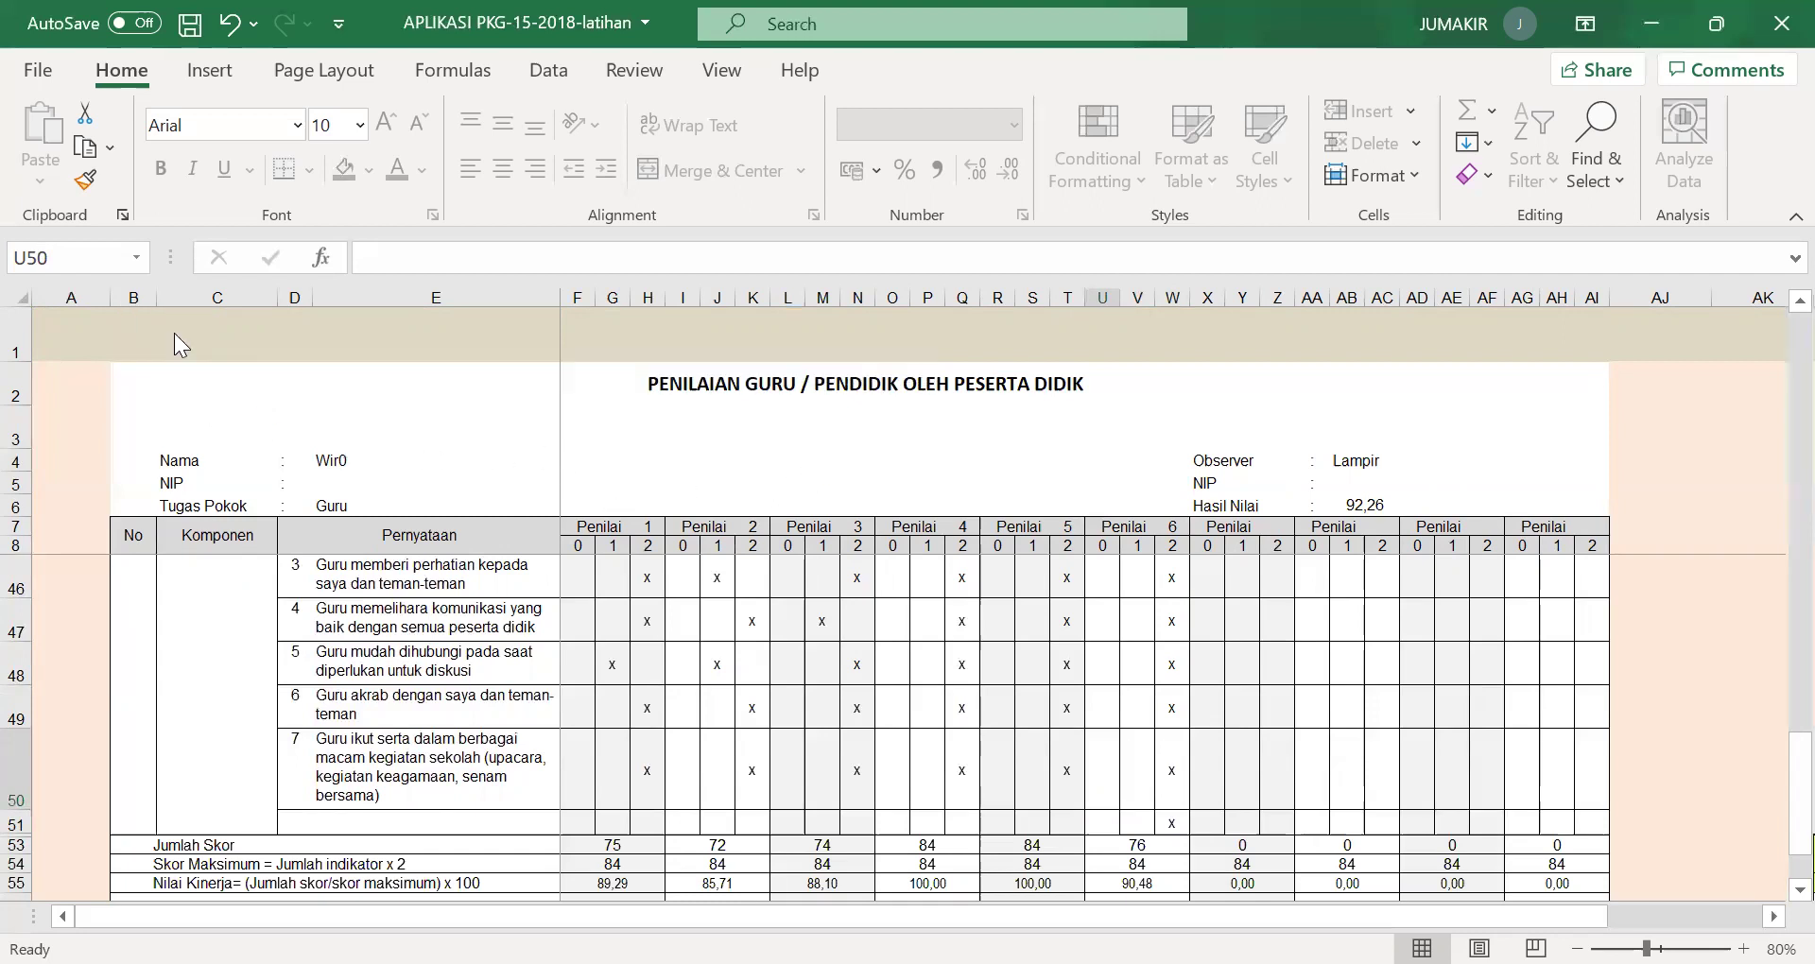
{"action": "left_click", "coordinate": [174, 333]}
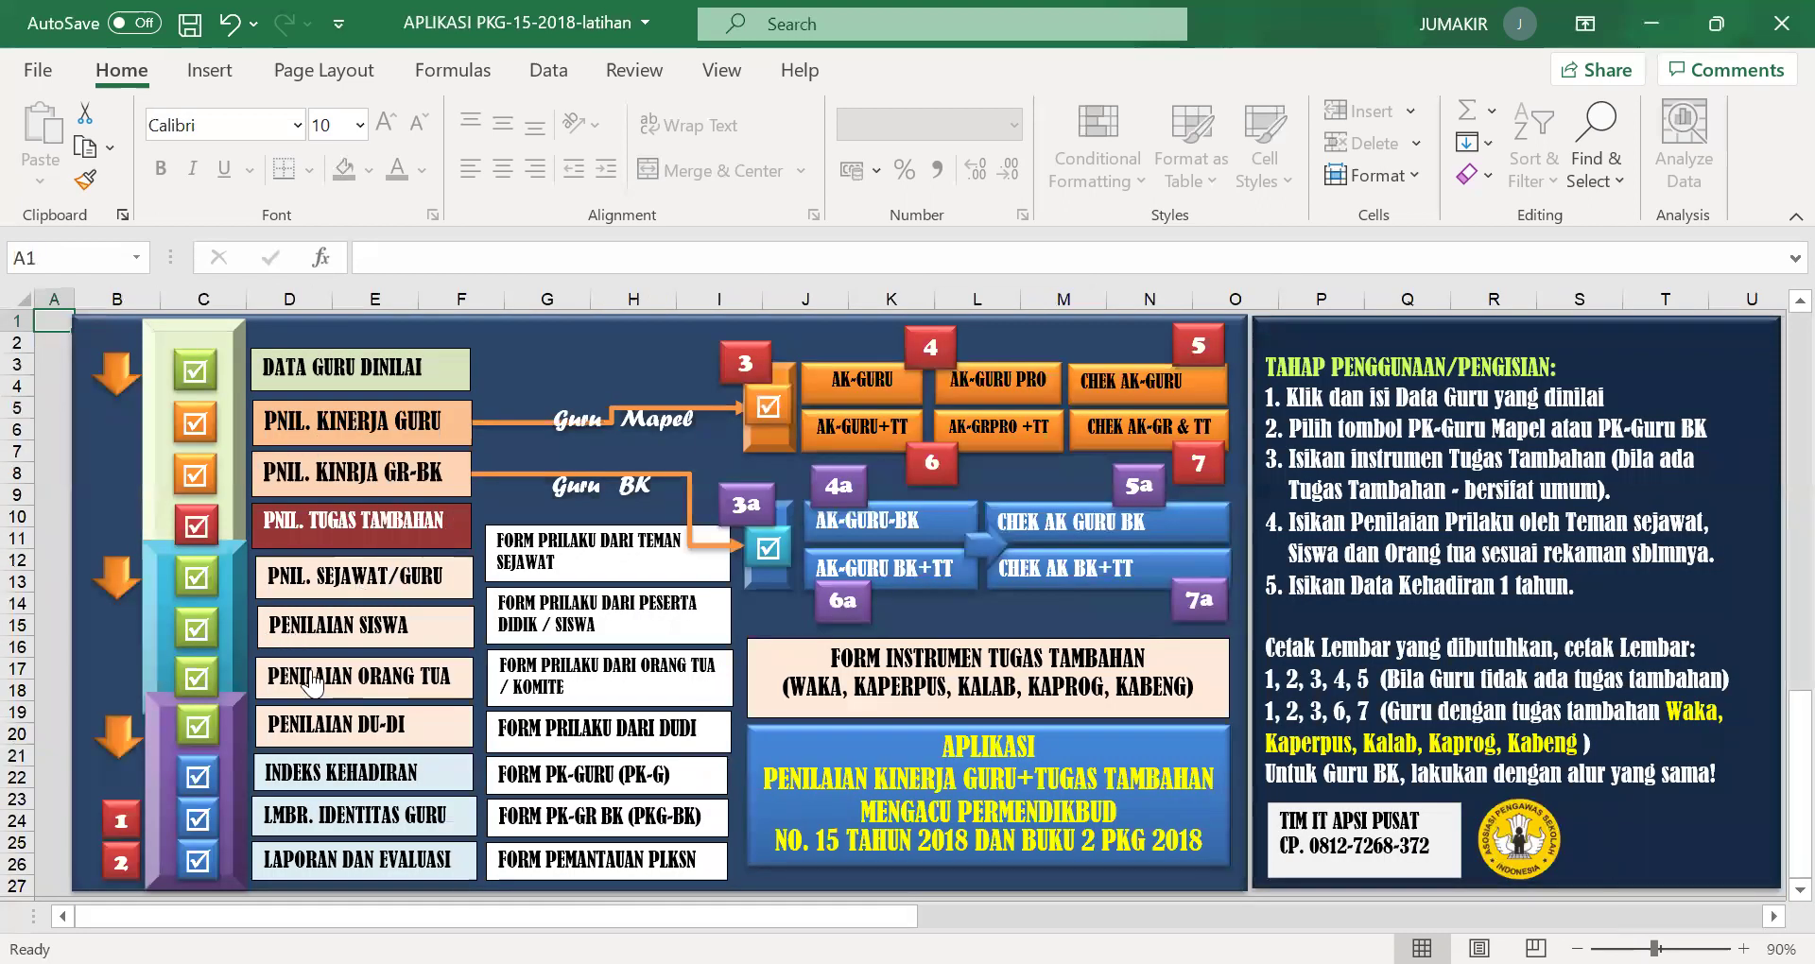
Open the parent assessment sheet and move rater 1's row 9 mark from score 1 to score 2.
{"action": "left_click", "coordinate": [316, 674]}
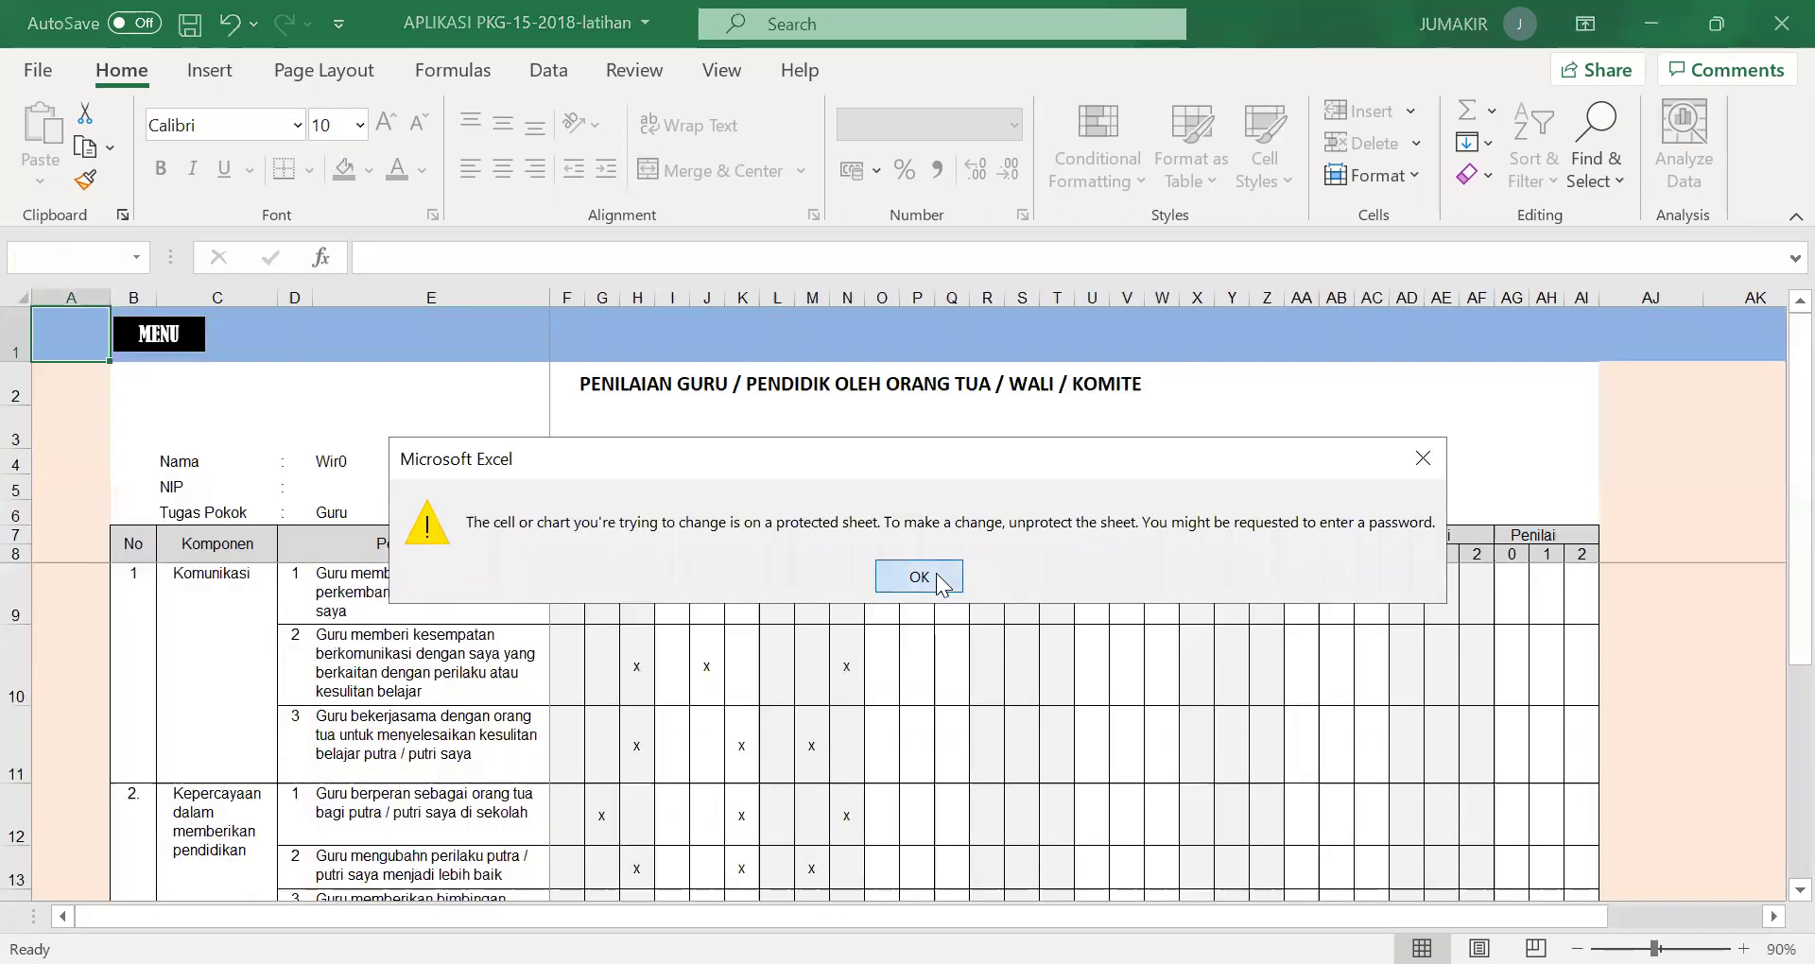
{"action": "left_click", "coordinate": [920, 574]}
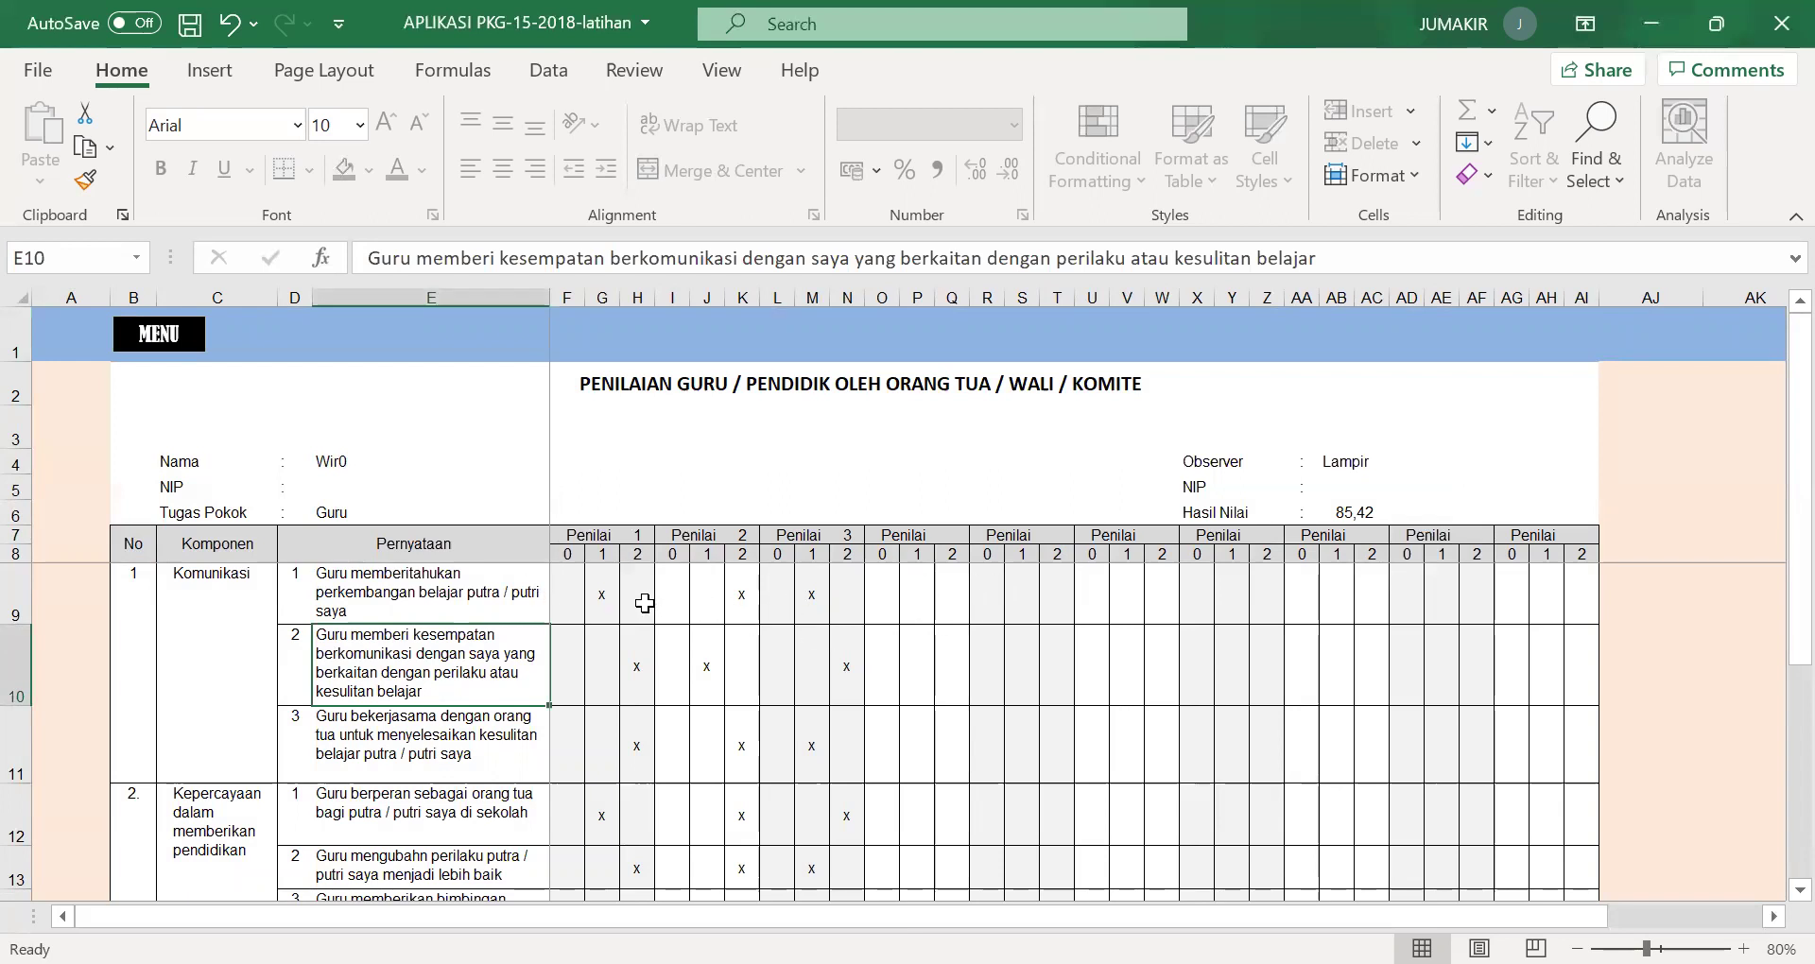
{"action": "left_click", "coordinate": [605, 591]}
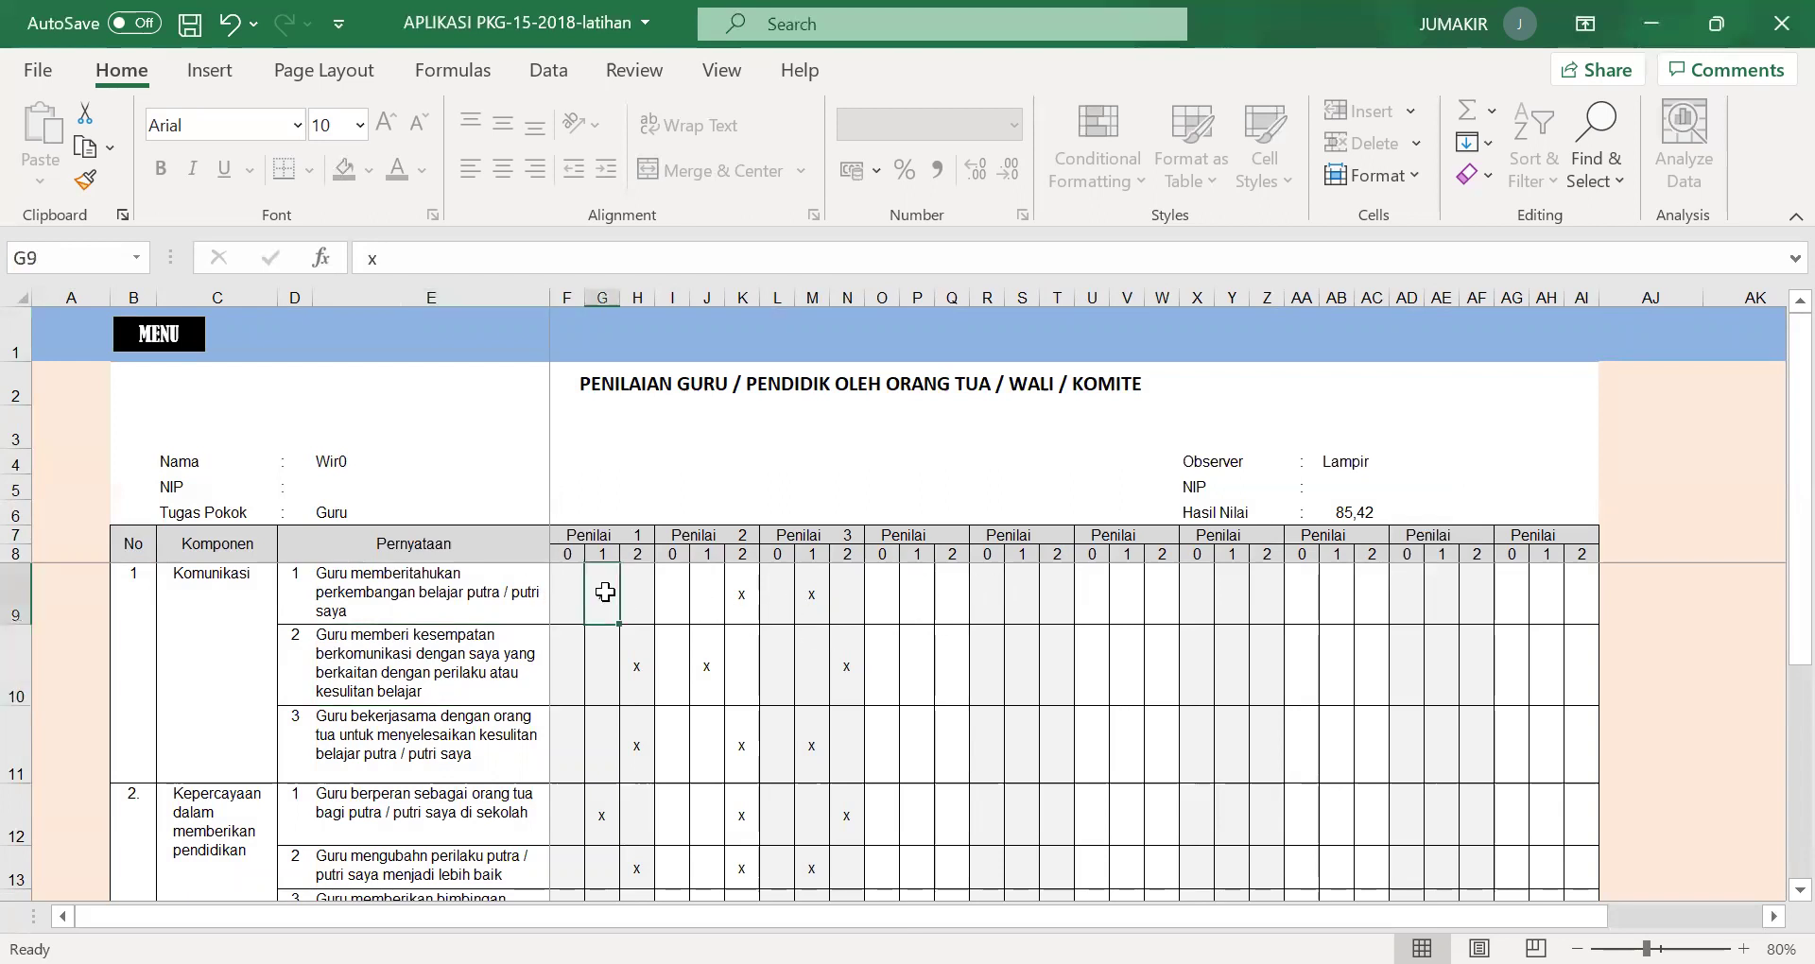
{"action": "key", "text": "Delete"}
{"action": "left_click", "coordinate": [641, 592]}
{"action": "type", "text": "x"}
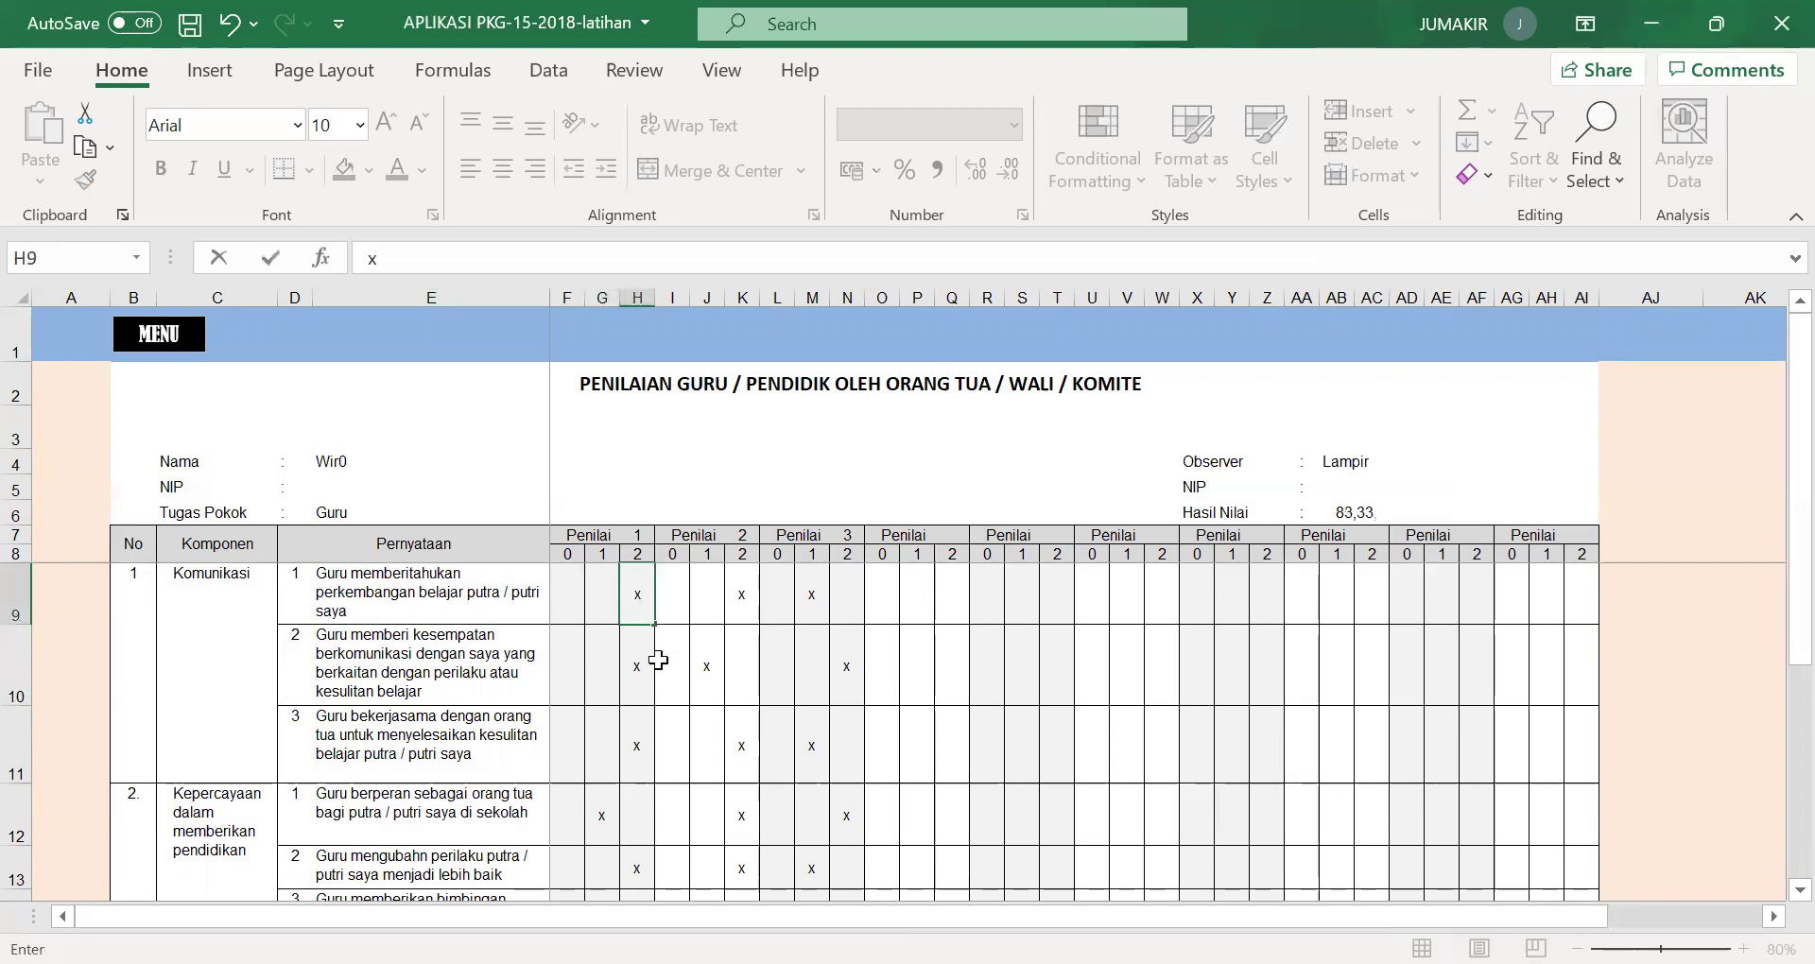
{"action": "left_click", "coordinate": [604, 656]}
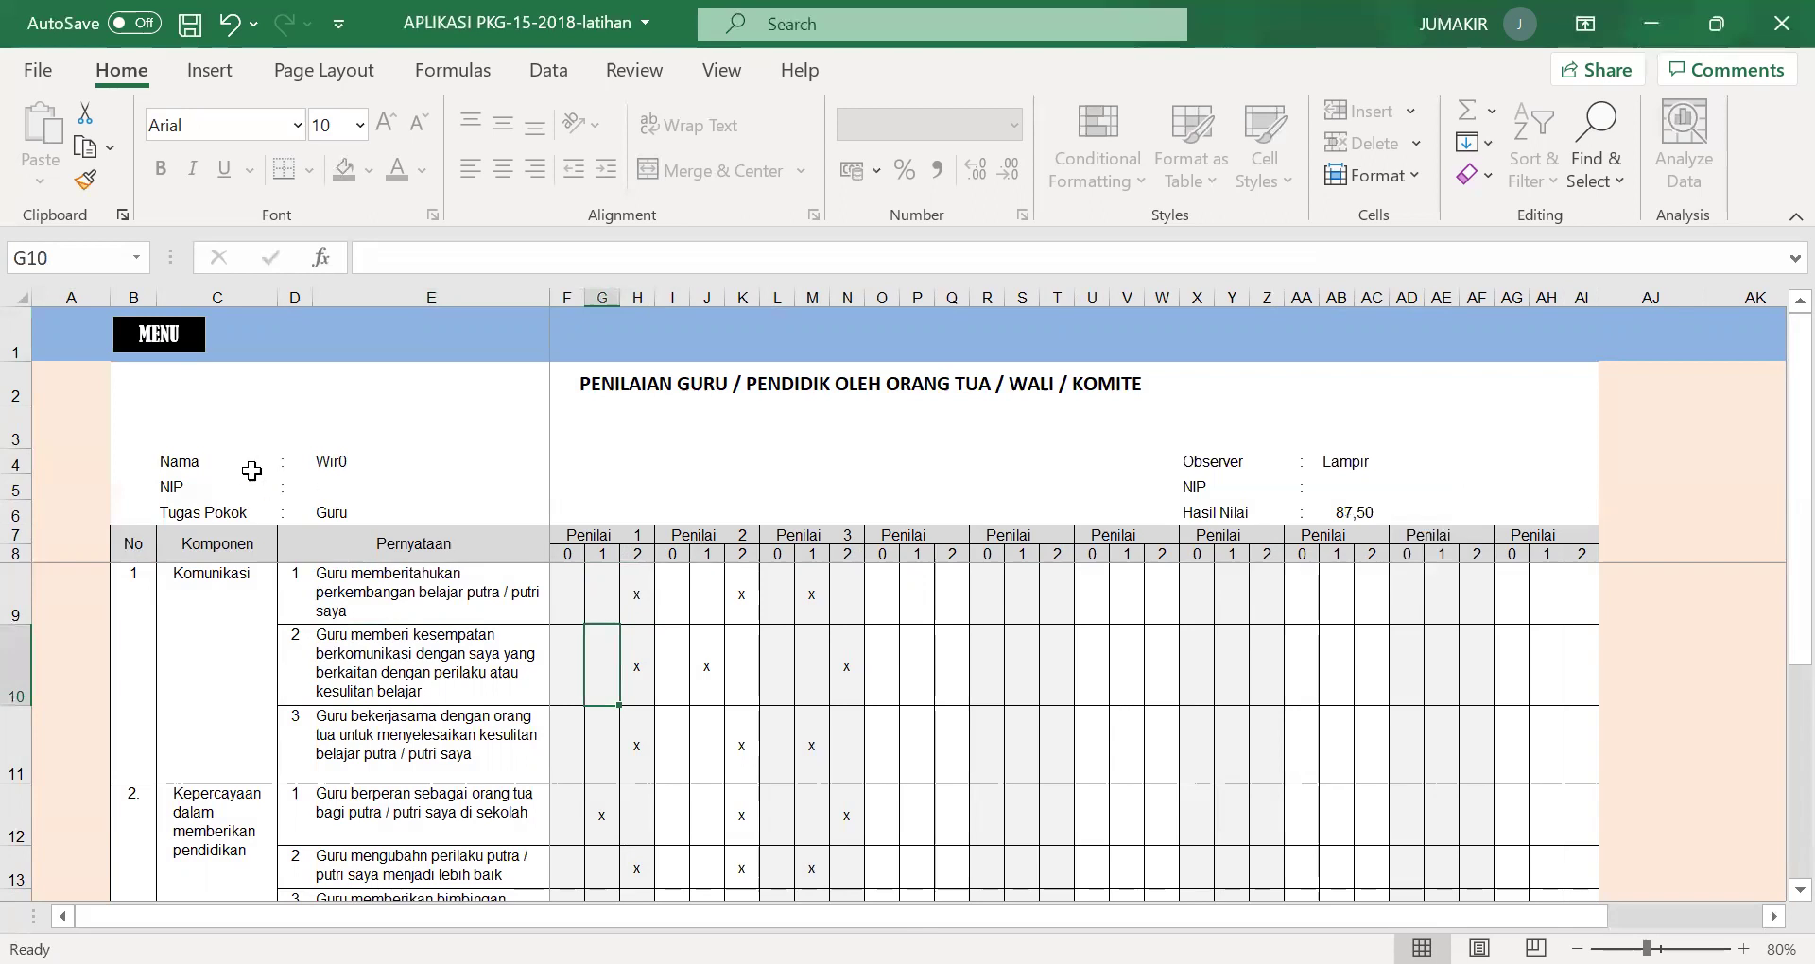
Review the parent scores, now Hasil Nilai 87,50, and return to the main menu.
{"action": "scroll", "coordinate": [846, 662], "scroll_direction": "down", "scroll_amount": 1}
{"action": "scroll", "coordinate": [844, 662], "scroll_direction": "down", "scroll_amount": 2}
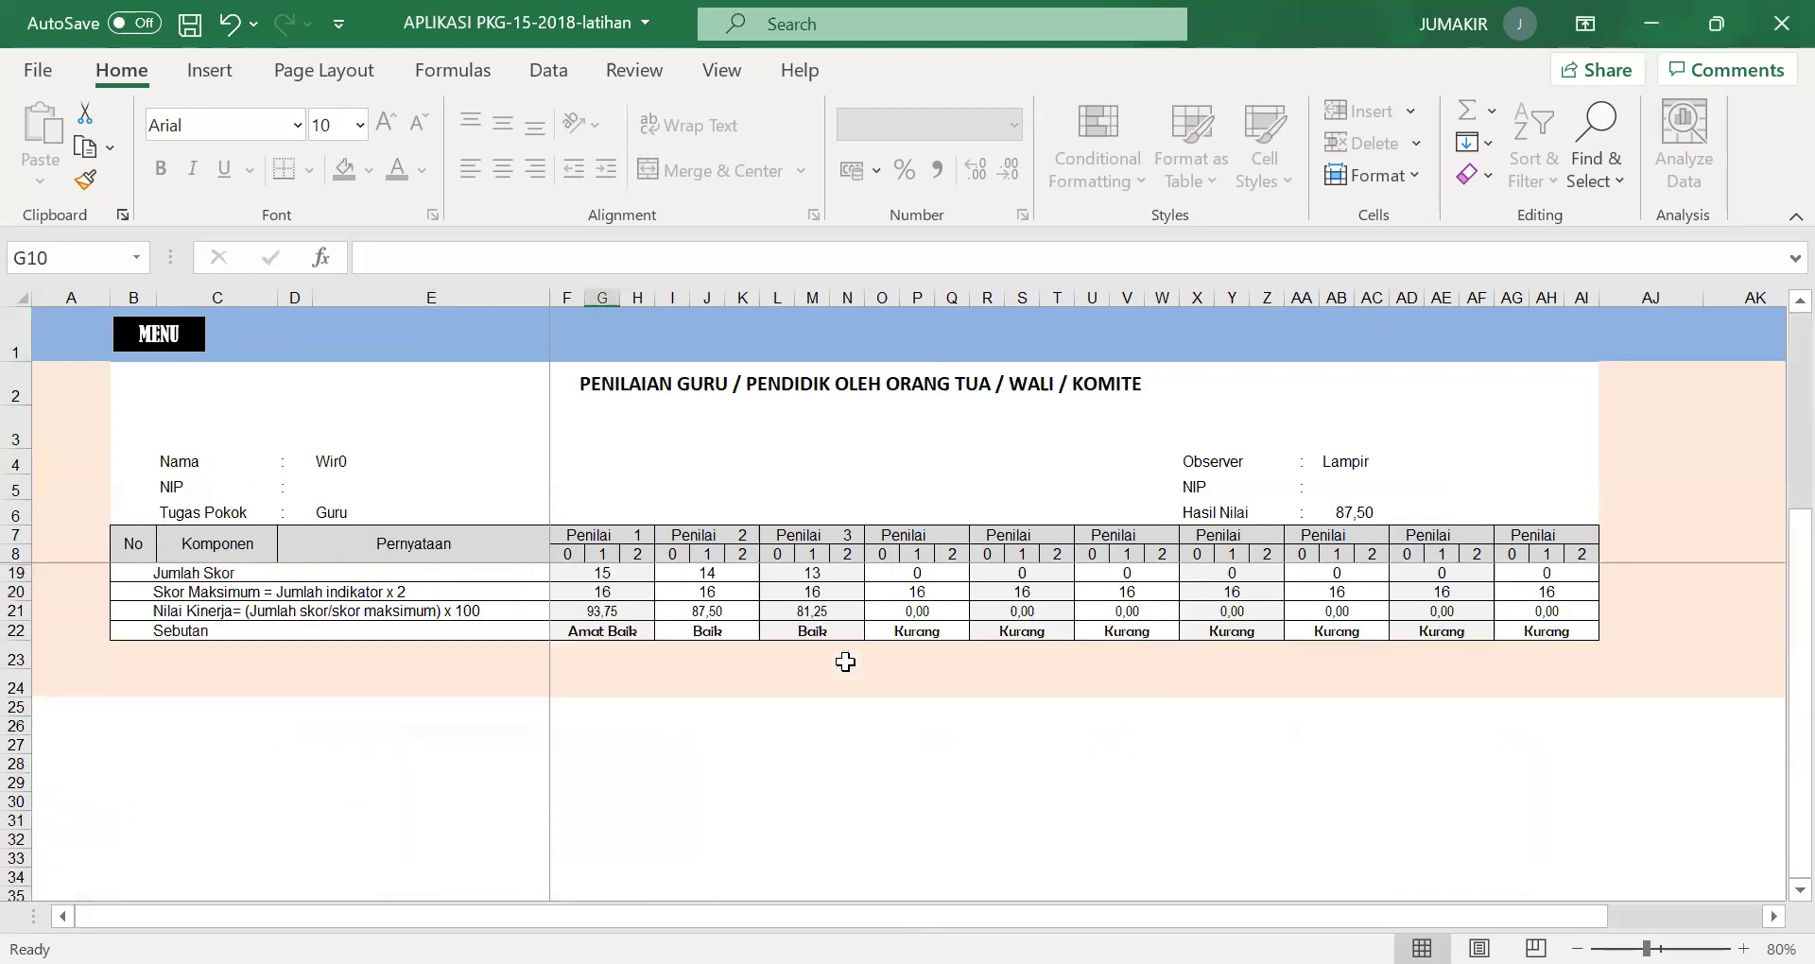
{"action": "scroll", "coordinate": [845, 662], "scroll_direction": "up", "scroll_amount": 3}
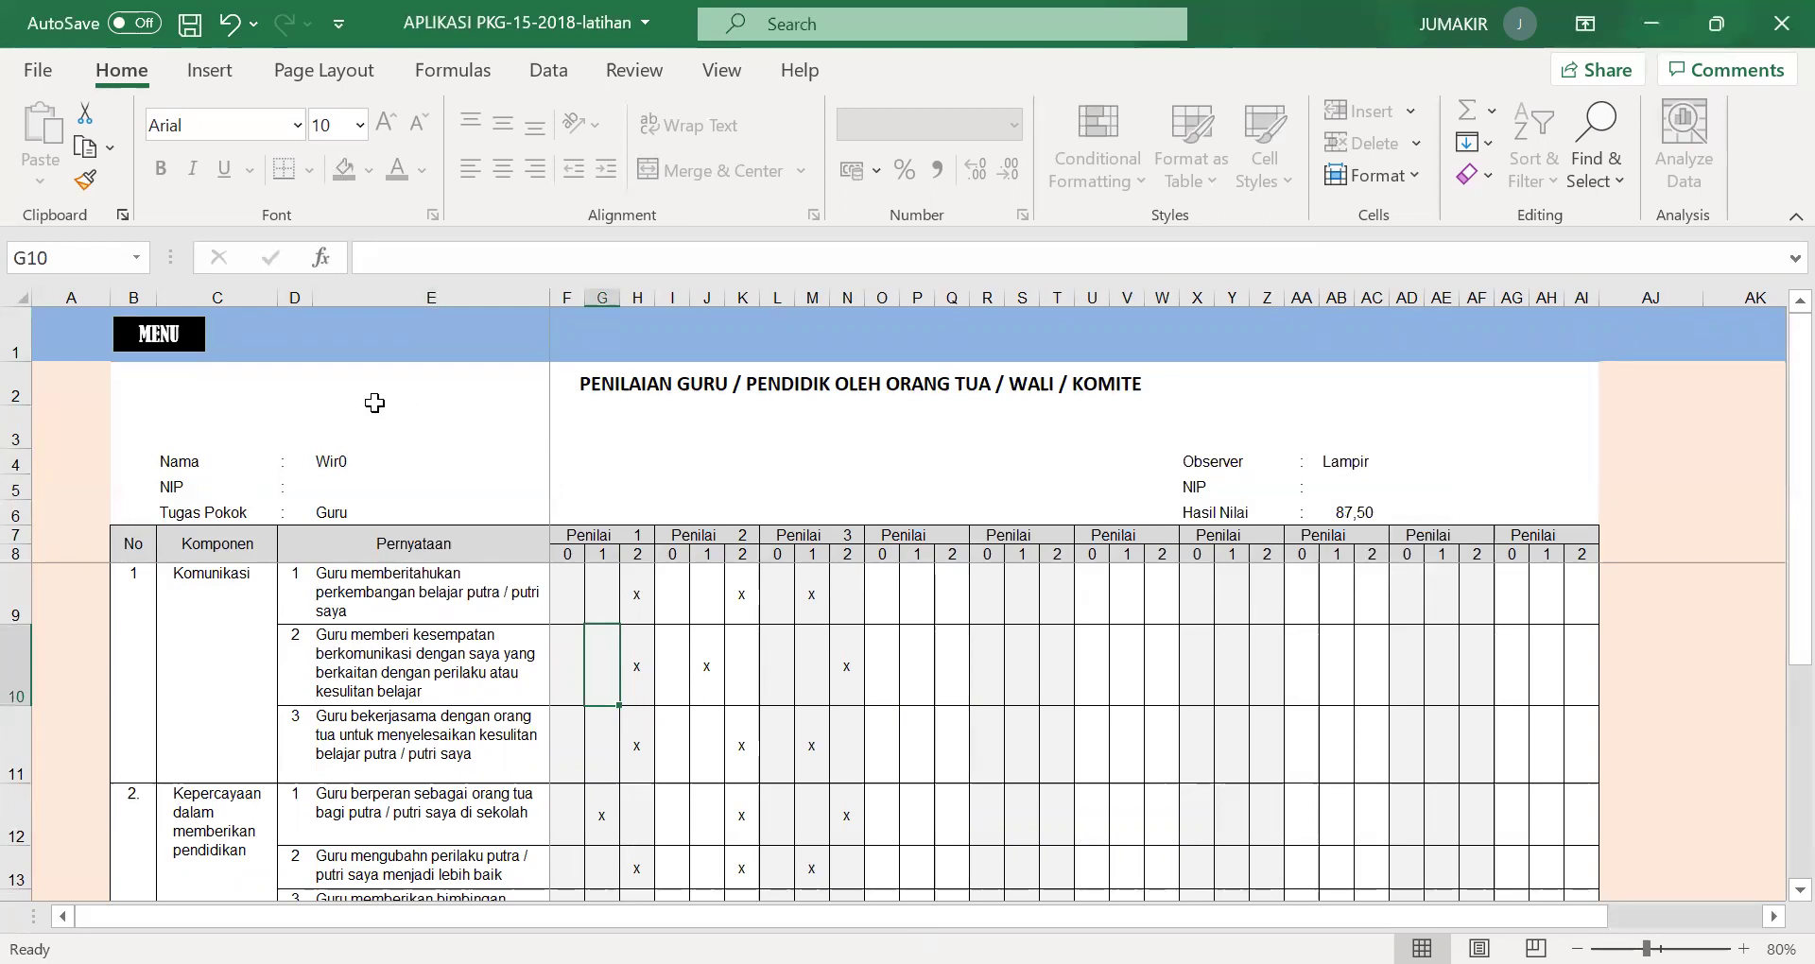
{"action": "left_click", "coordinate": [175, 342]}
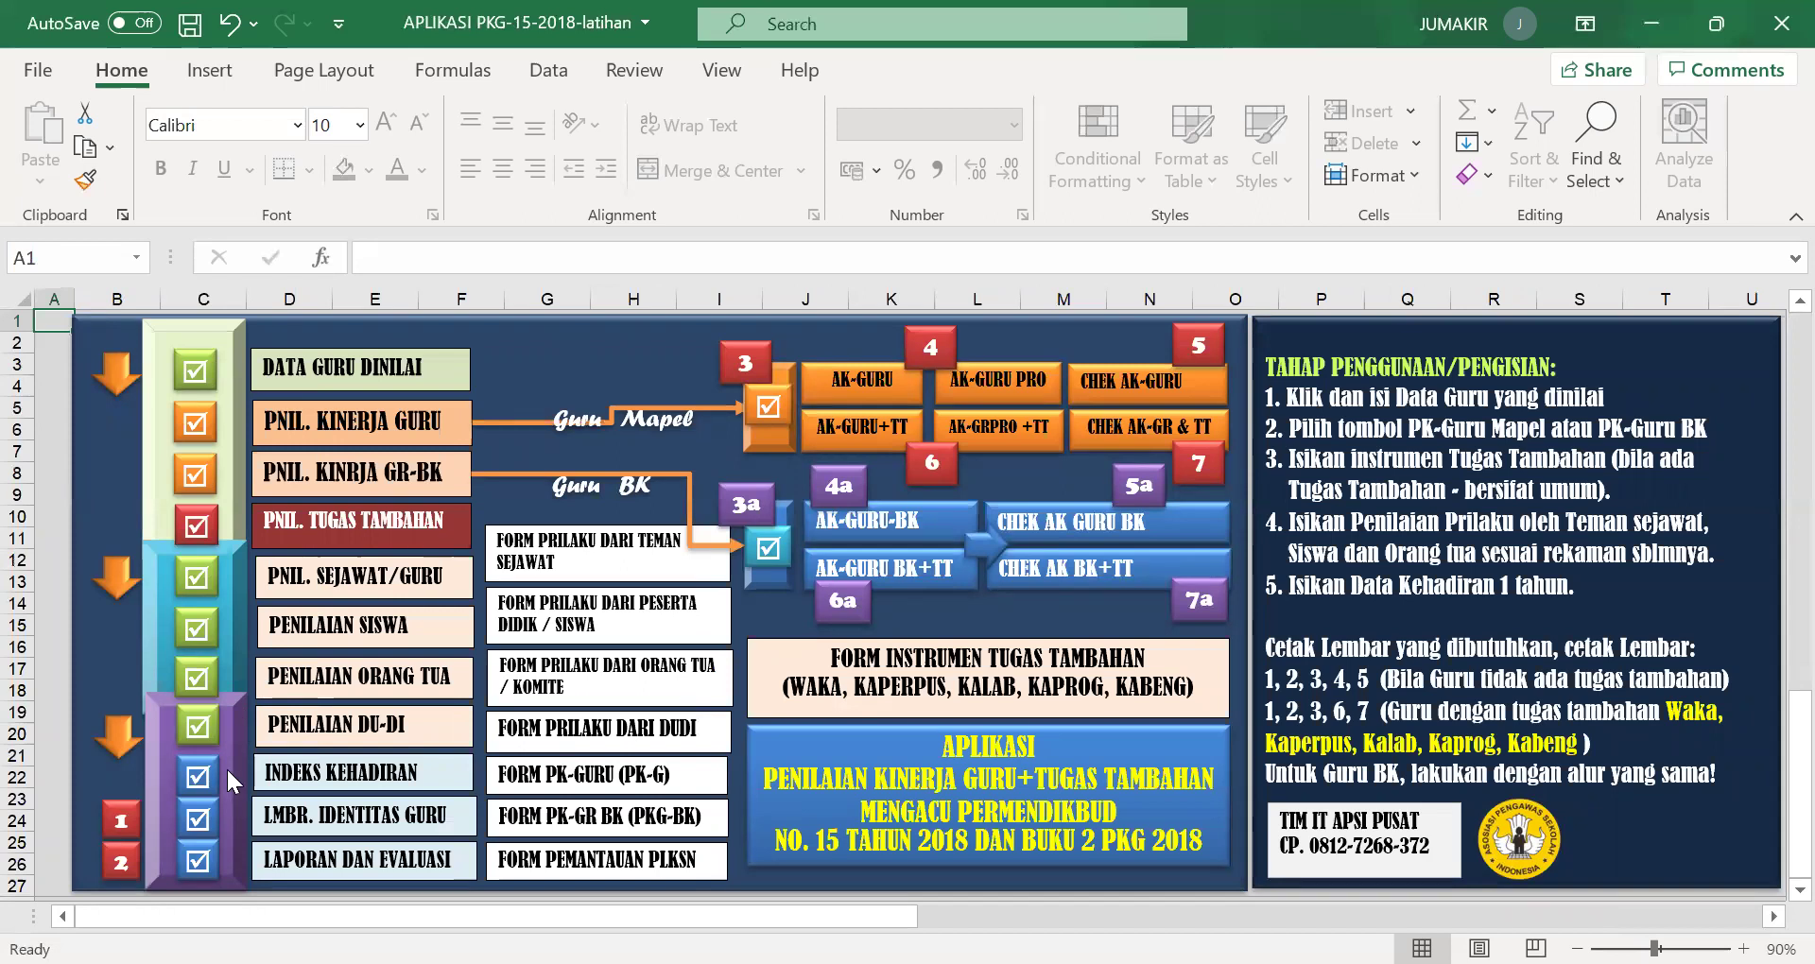
Open the attendance recap and enter 2 unexplained absence days for Mei in H20.
{"action": "left_click", "coordinate": [327, 777]}
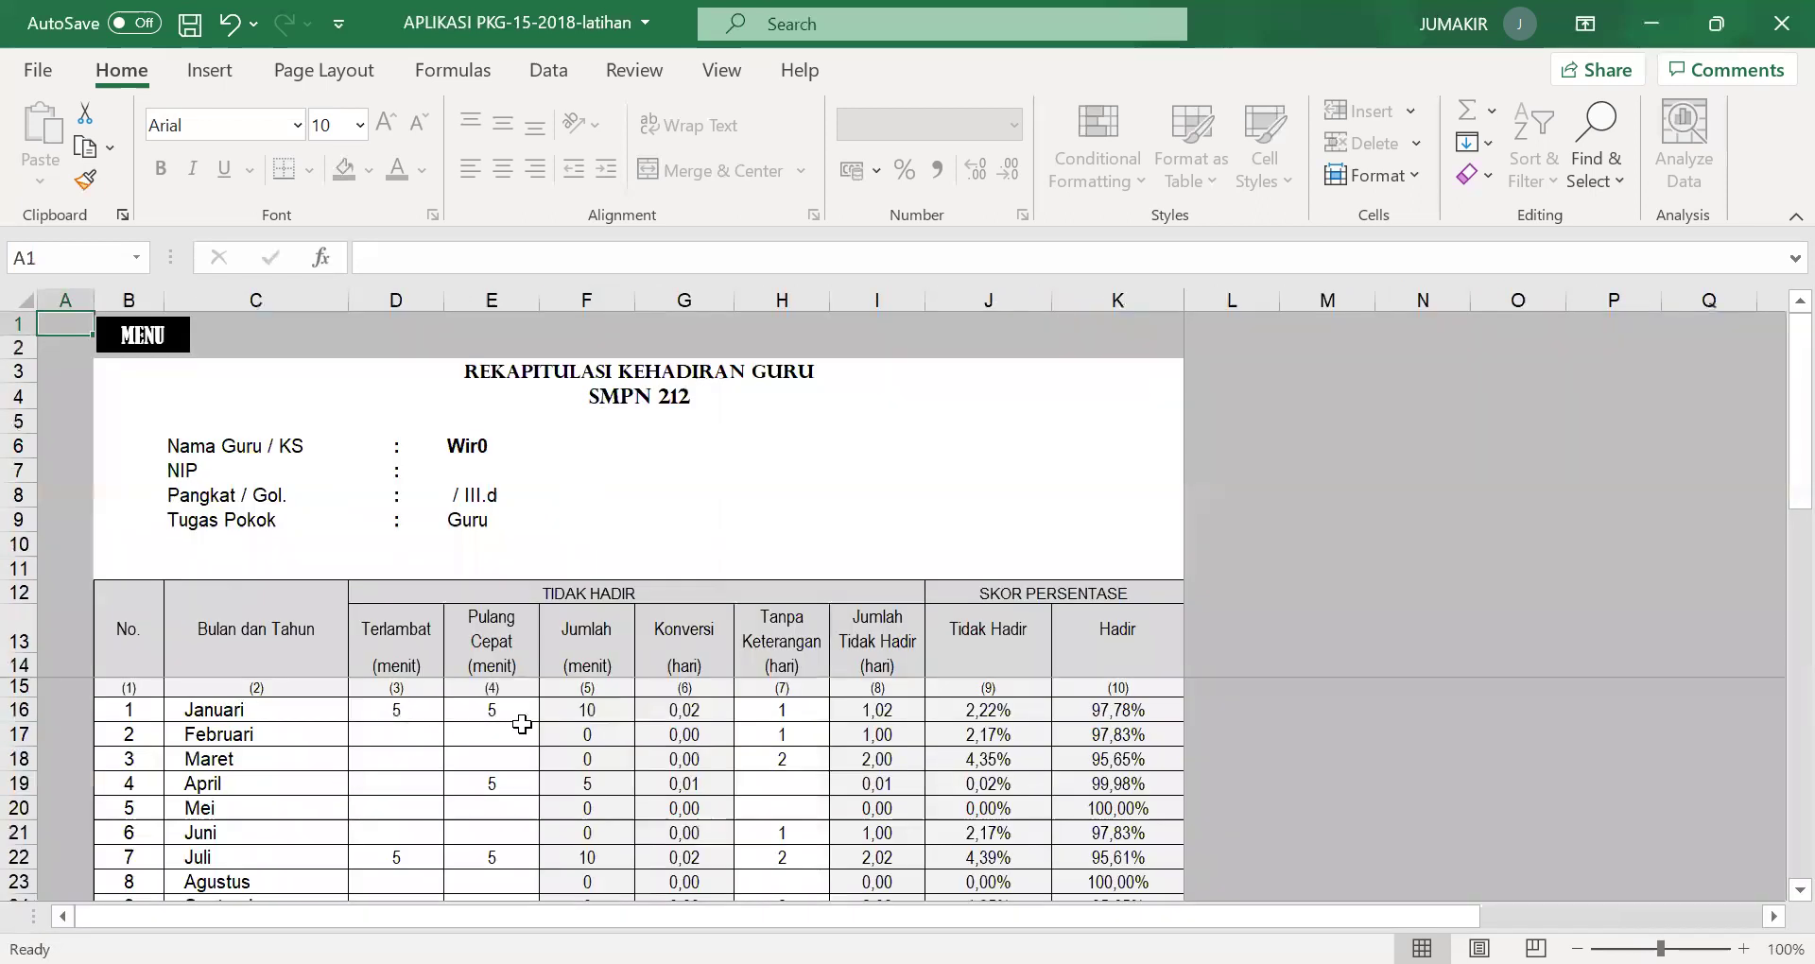
{"action": "scroll", "coordinate": [842, 687], "scroll_direction": "down", "scroll_amount": 3}
{"action": "scroll", "coordinate": [832, 718], "scroll_direction": "up", "scroll_amount": 3}
{"action": "scroll", "coordinate": [492, 793], "scroll_direction": "down", "scroll_amount": 3}
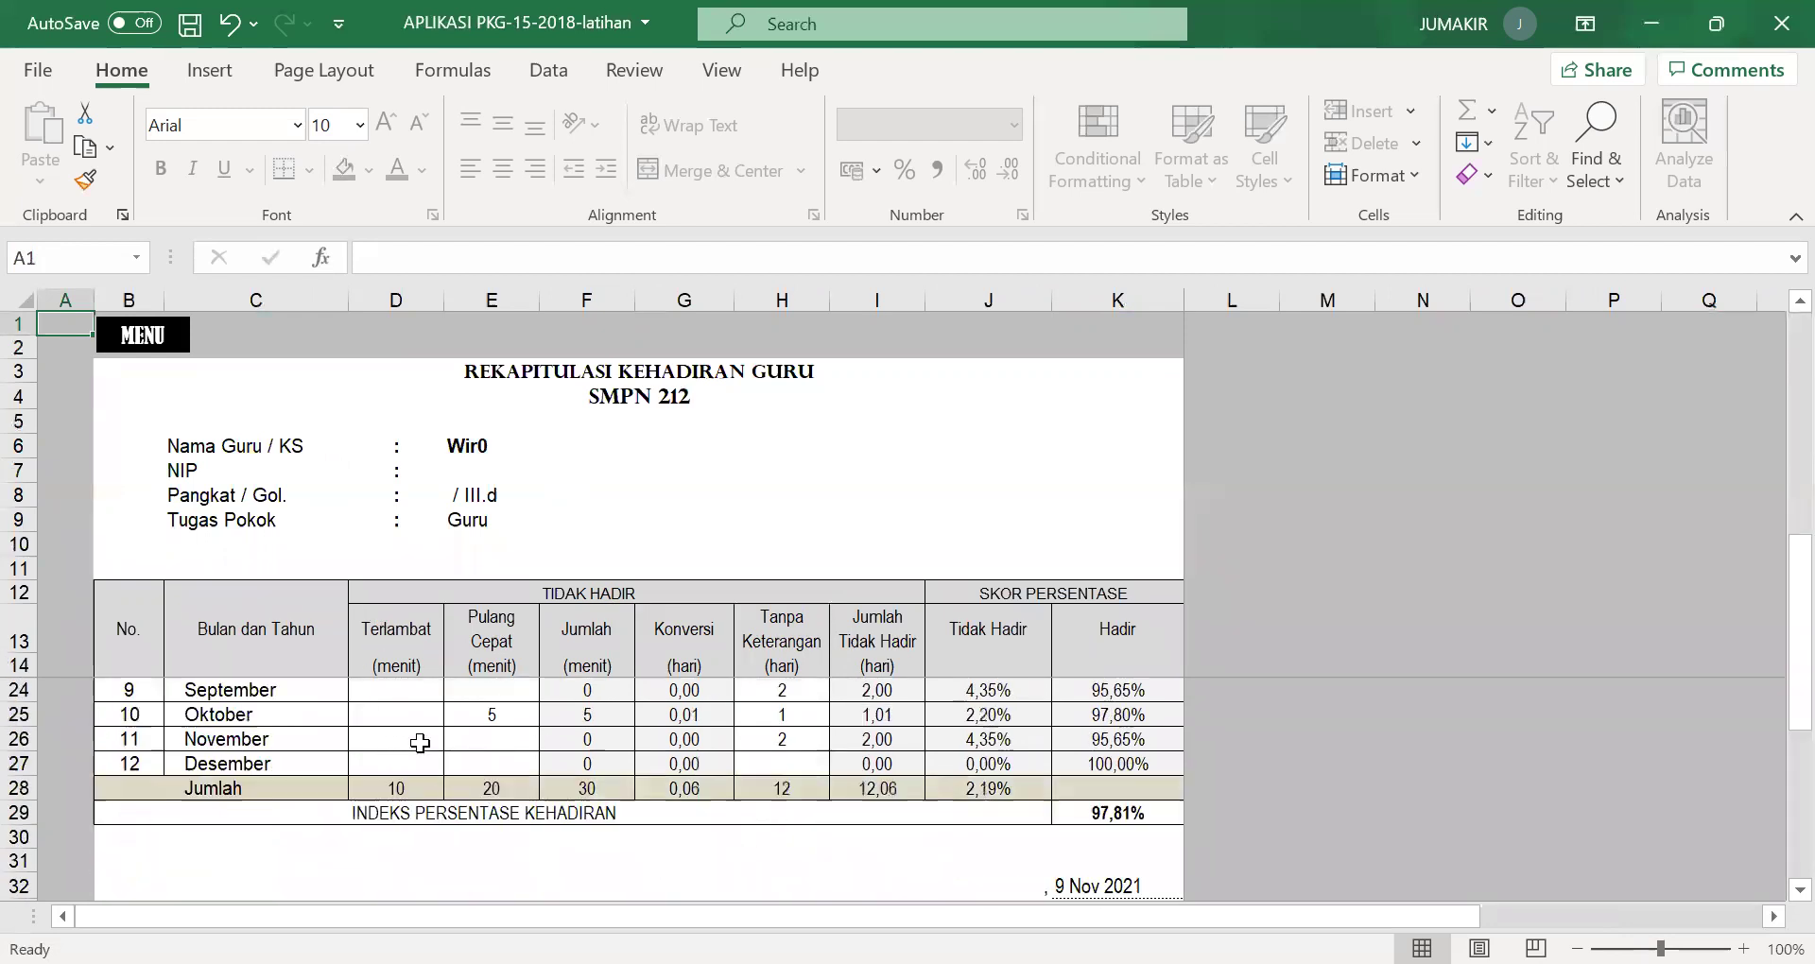
{"action": "scroll", "coordinate": [420, 743], "scroll_direction": "up", "scroll_amount": 3}
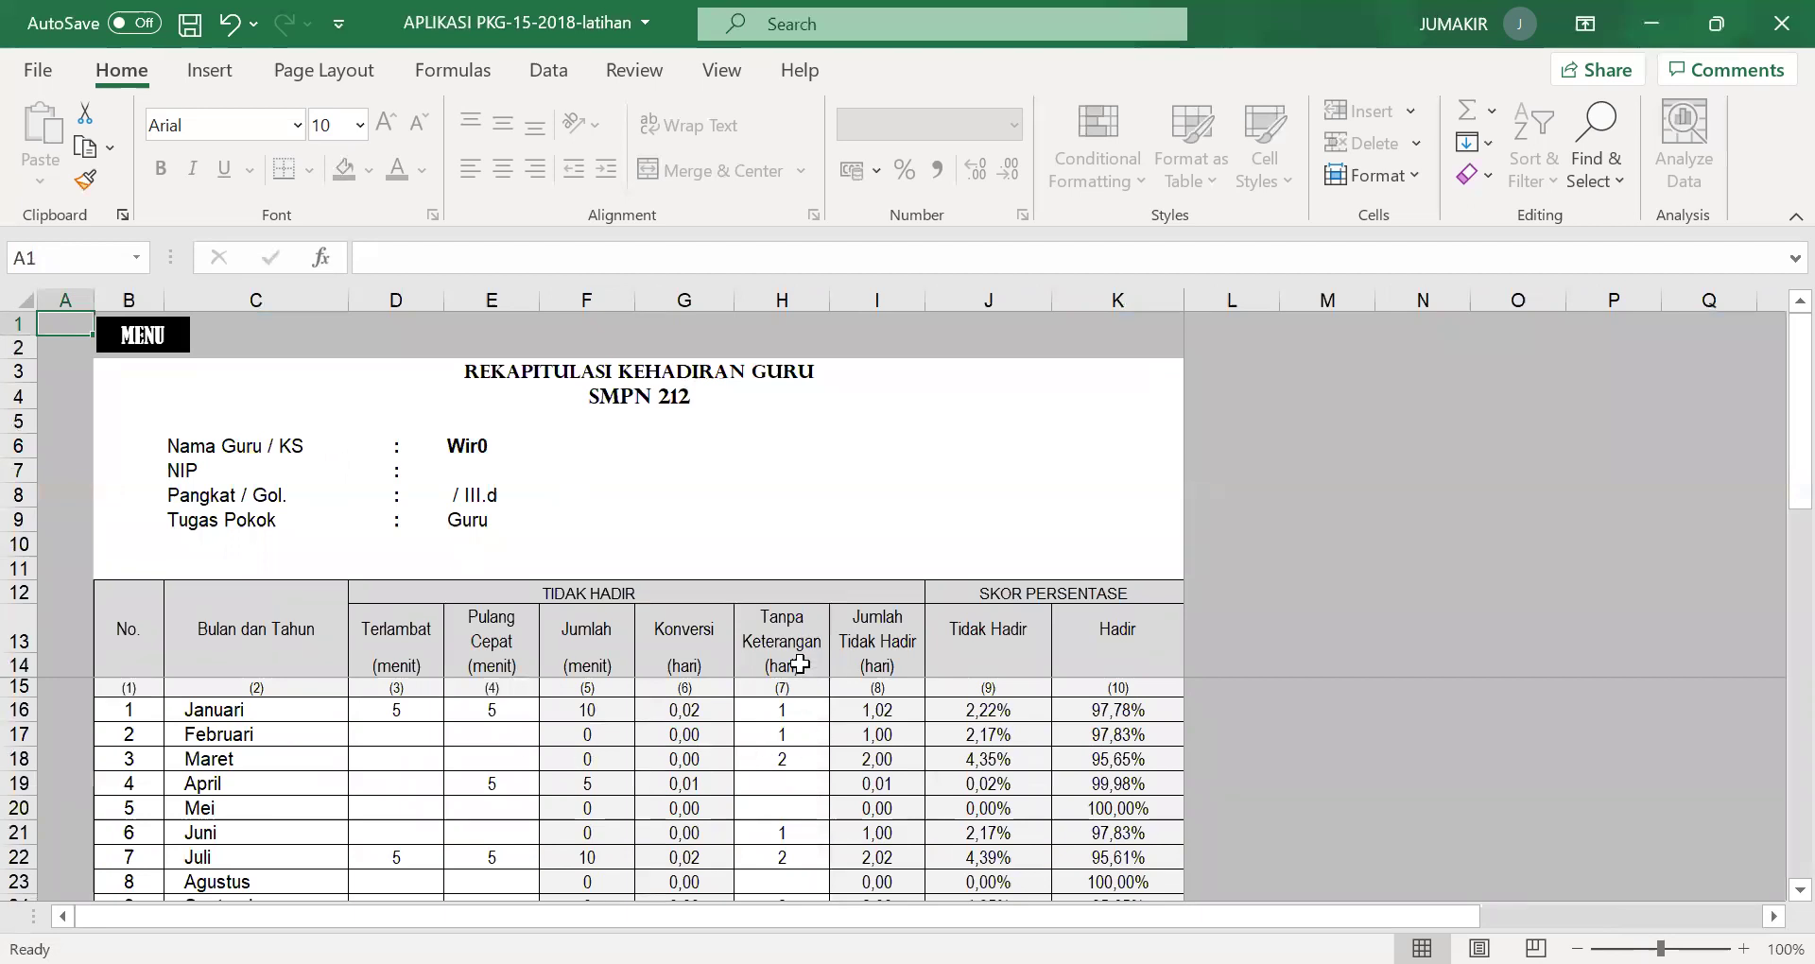
{"action": "left_click", "coordinate": [799, 808]}
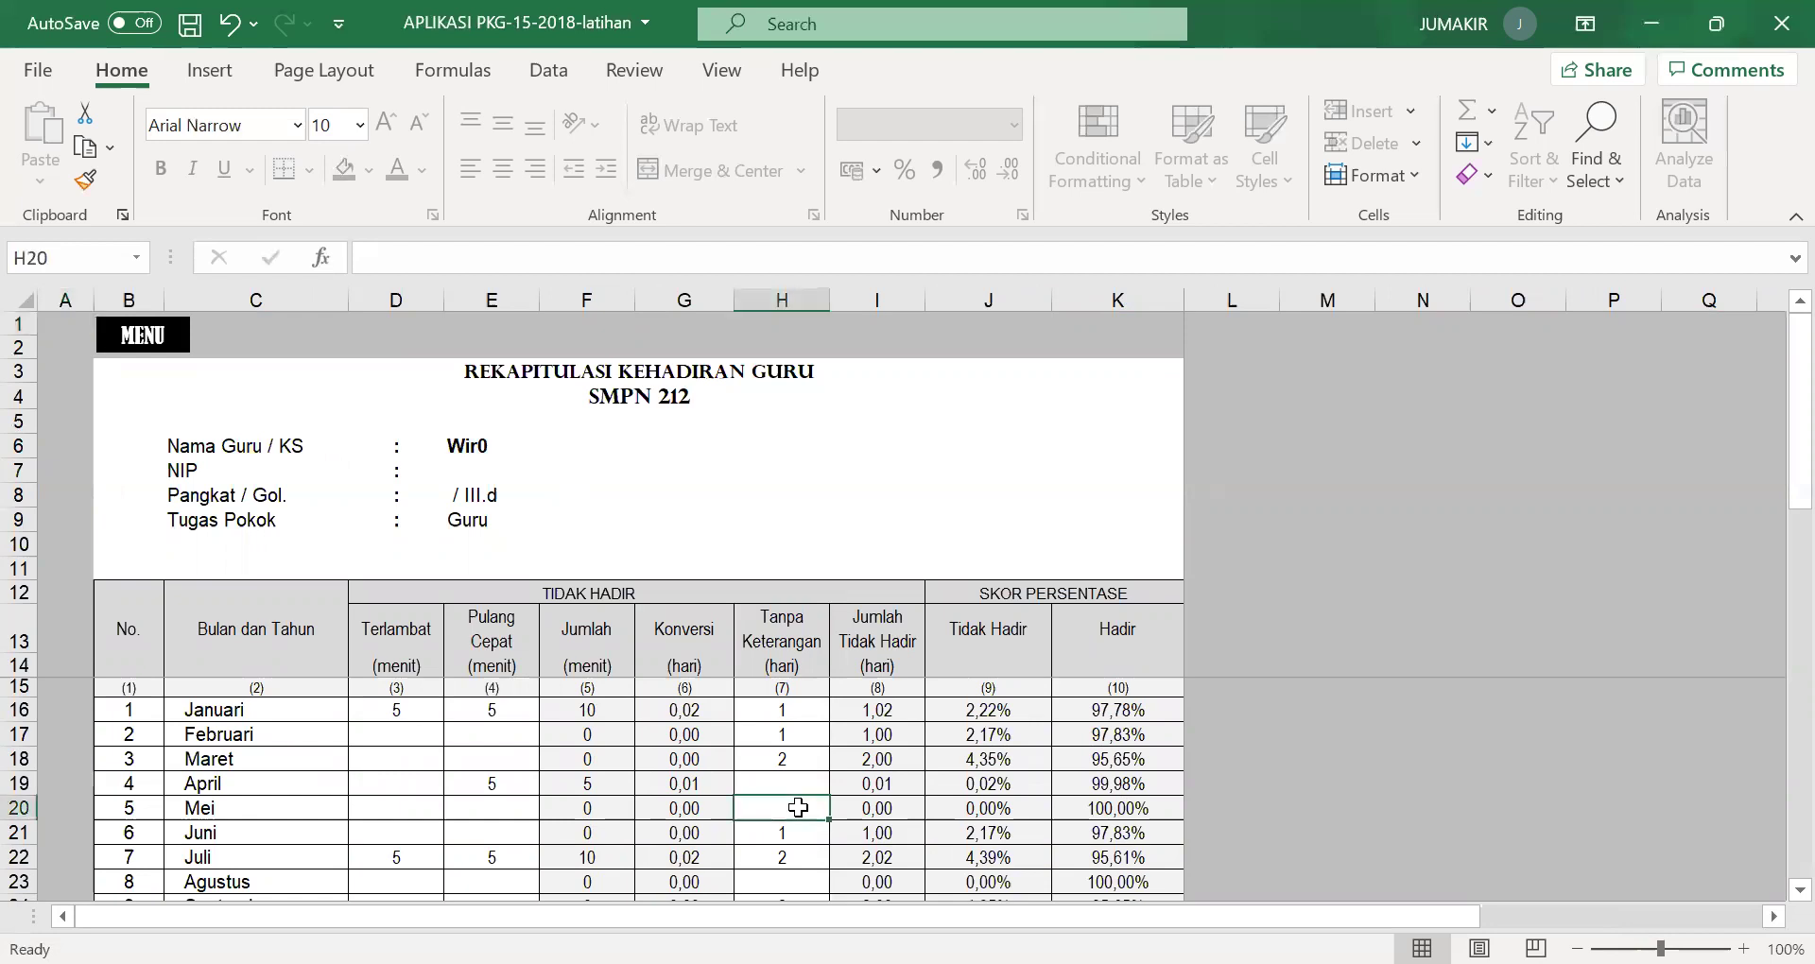
{"action": "type", "text": "2"}
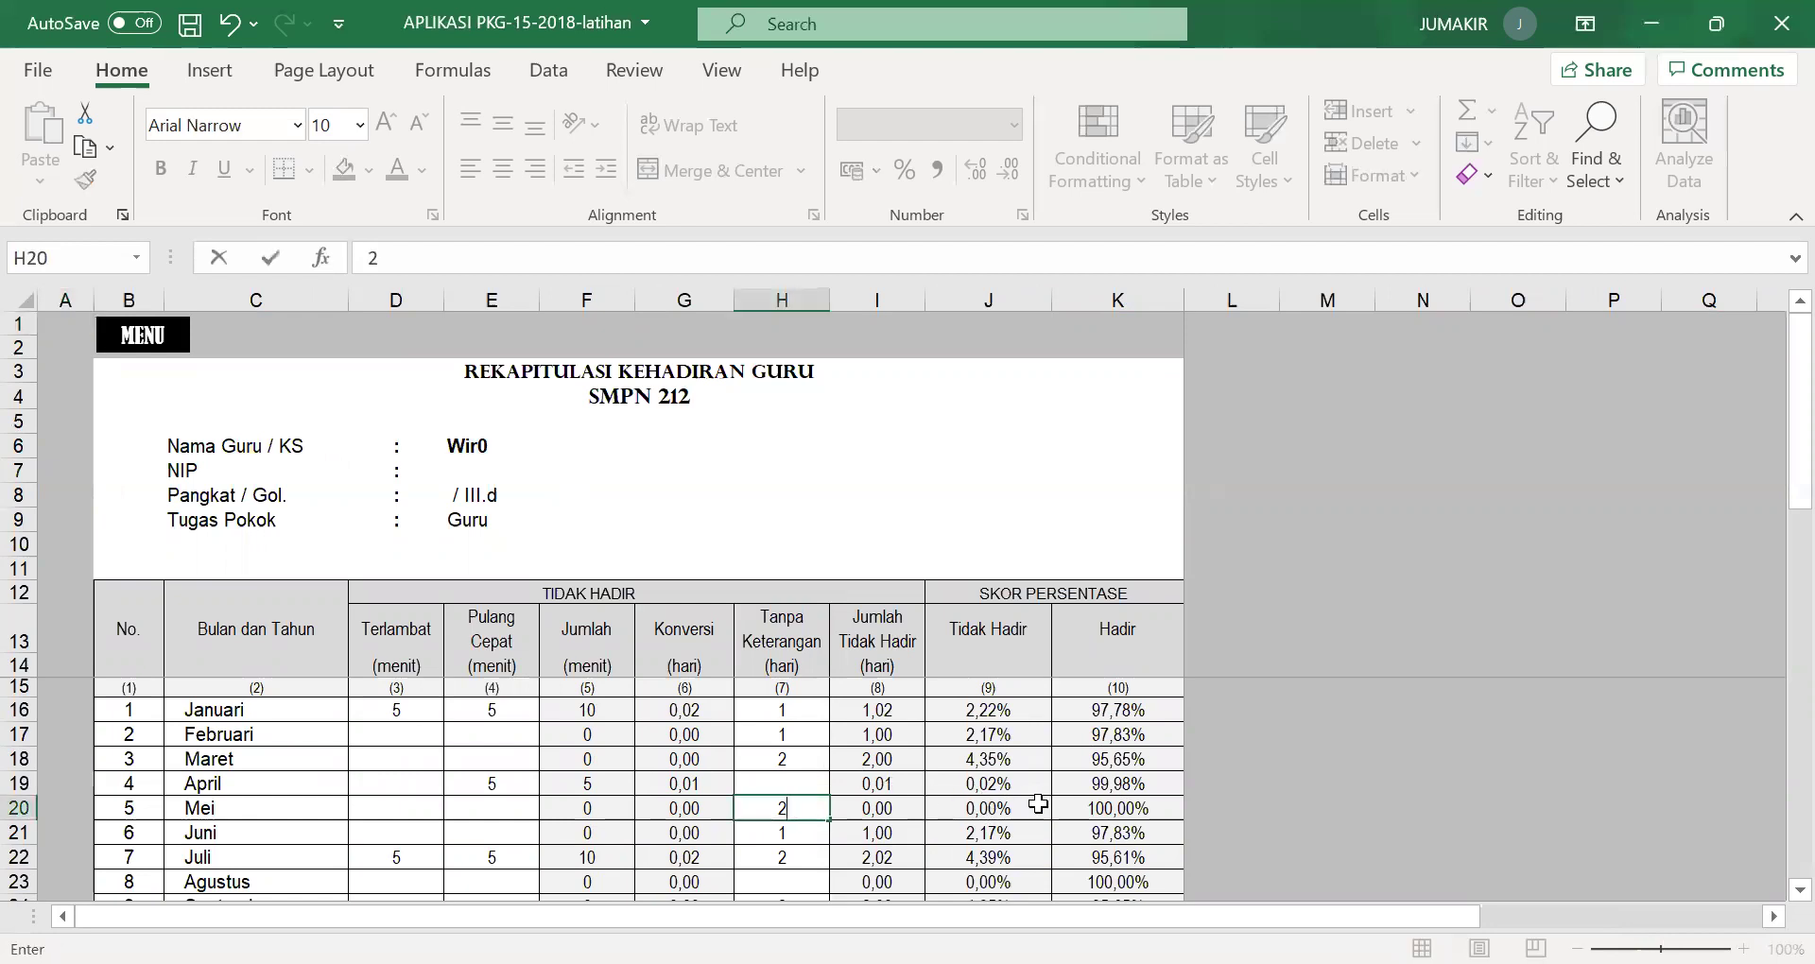
{"action": "left_click", "coordinate": [1031, 806]}
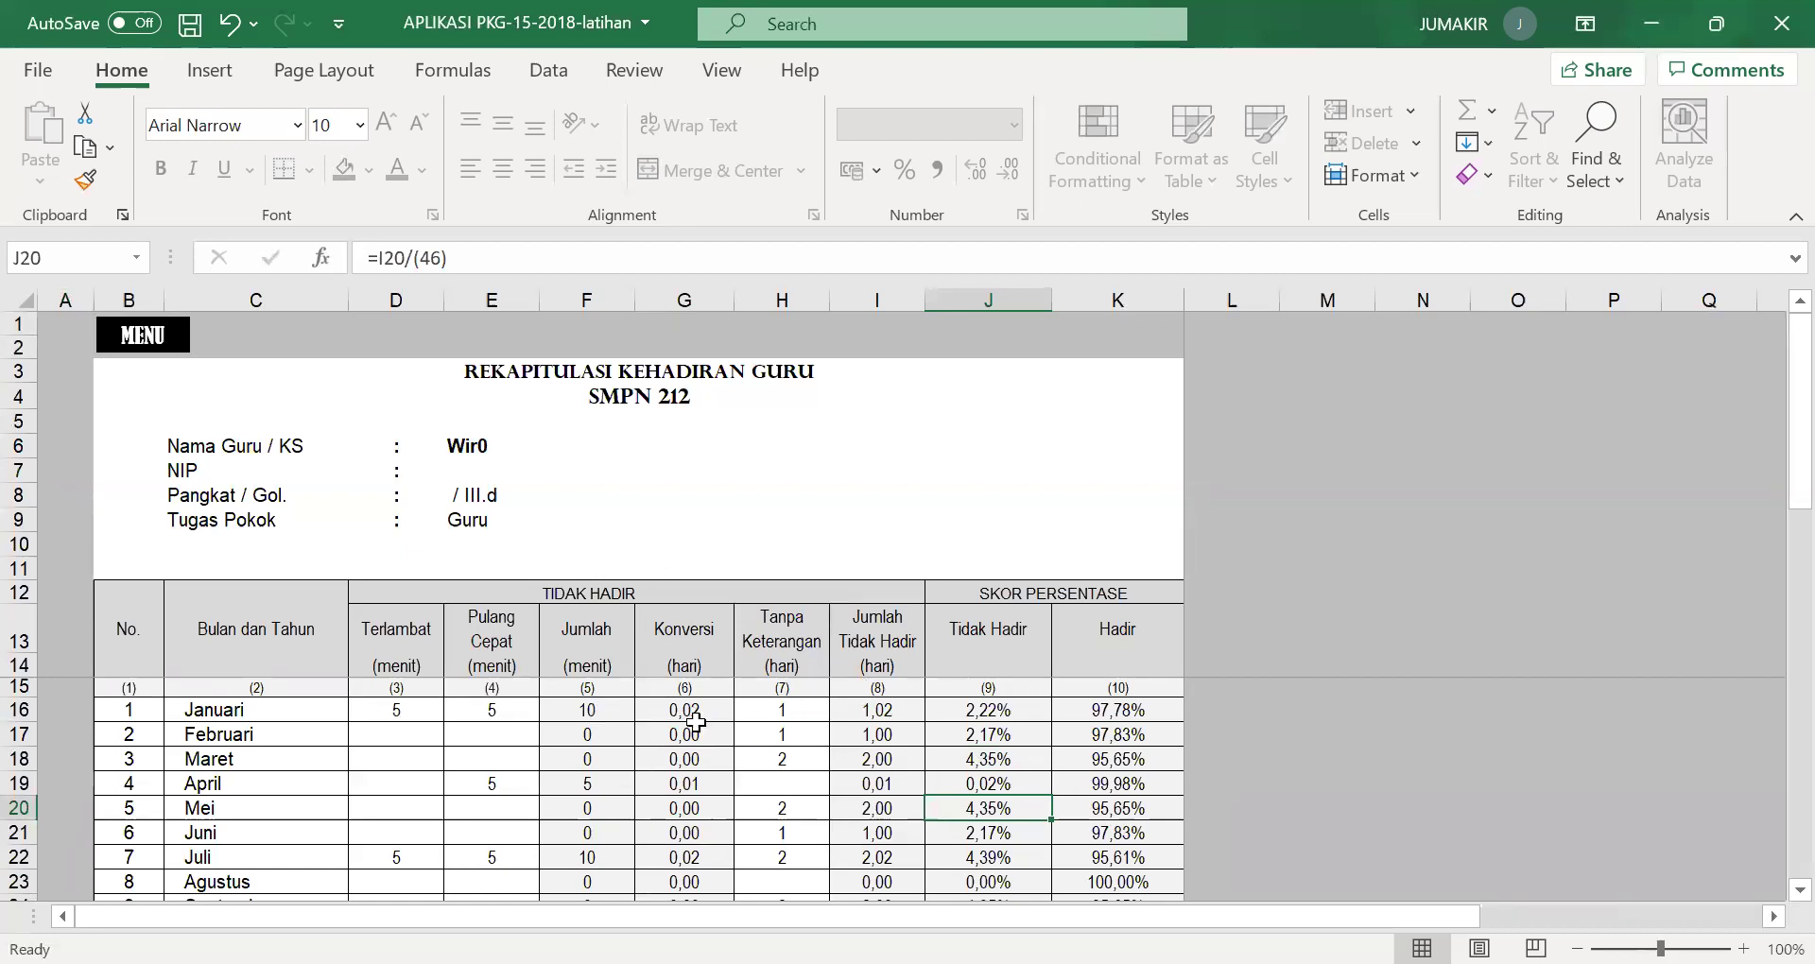
Check the attendance index of 97,45% and return to the main menu.
{"action": "scroll", "coordinate": [613, 545], "scroll_direction": "down", "scroll_amount": 3}
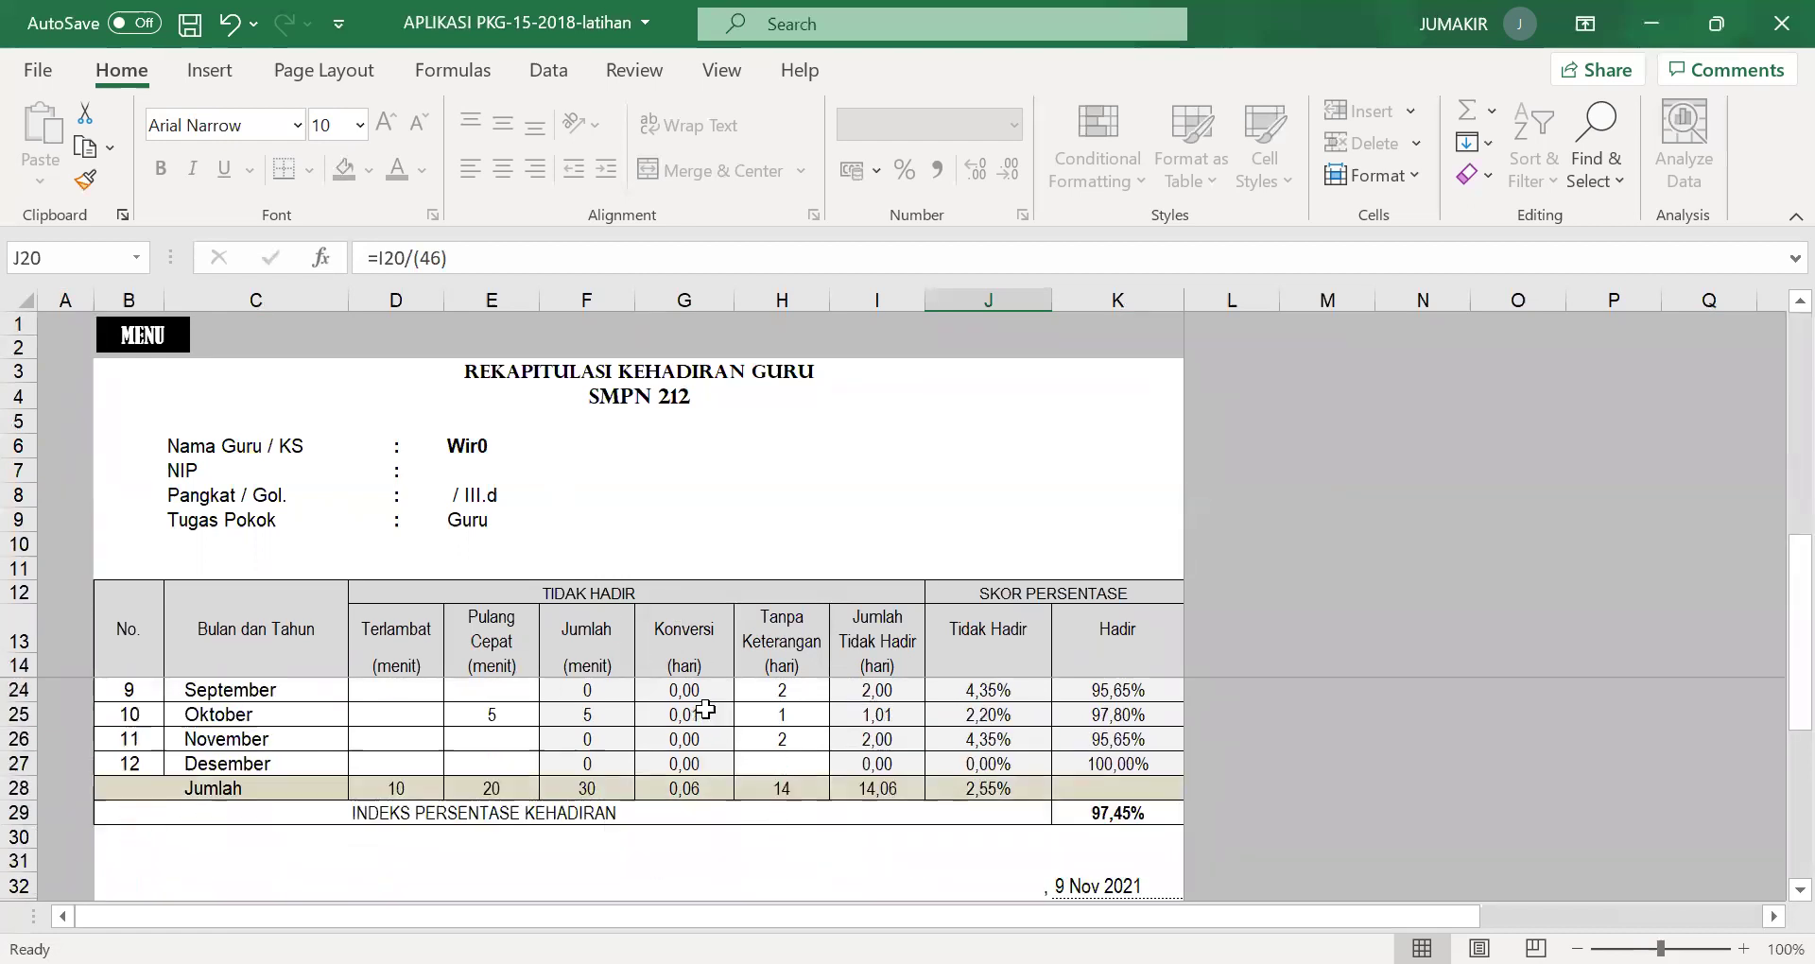
{"action": "scroll", "coordinate": [746, 723], "scroll_direction": "down", "scroll_amount": 3}
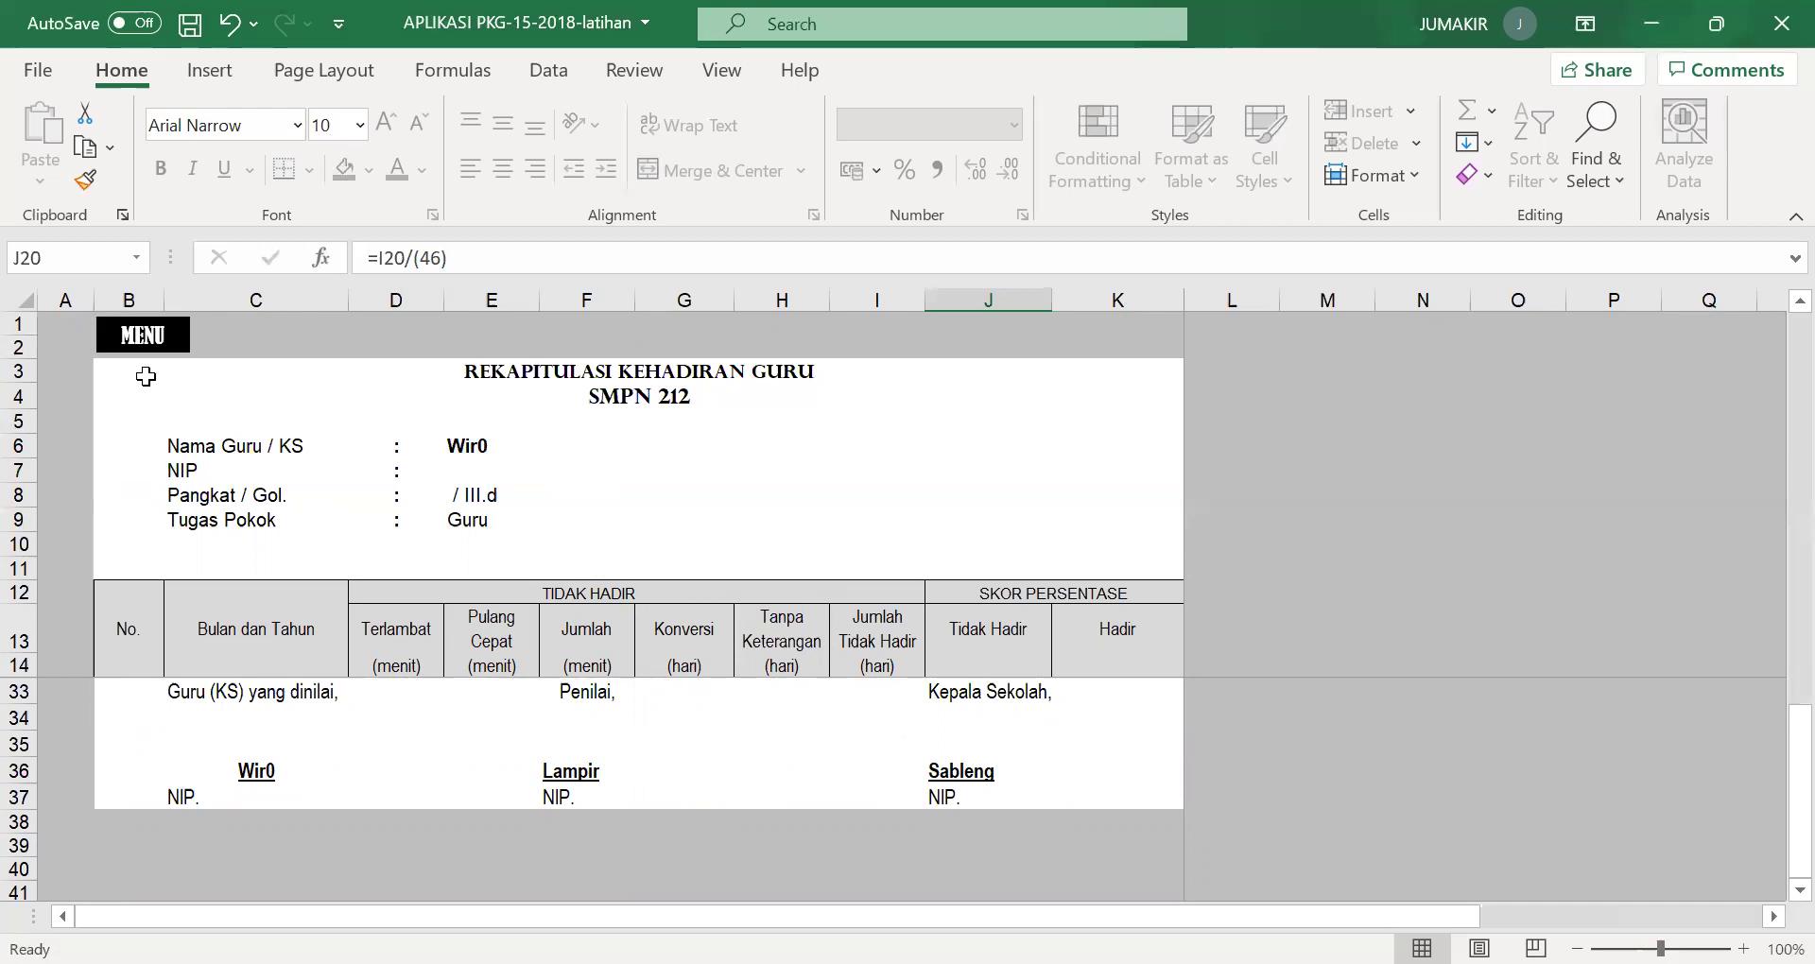
{"action": "left_click", "coordinate": [150, 343]}
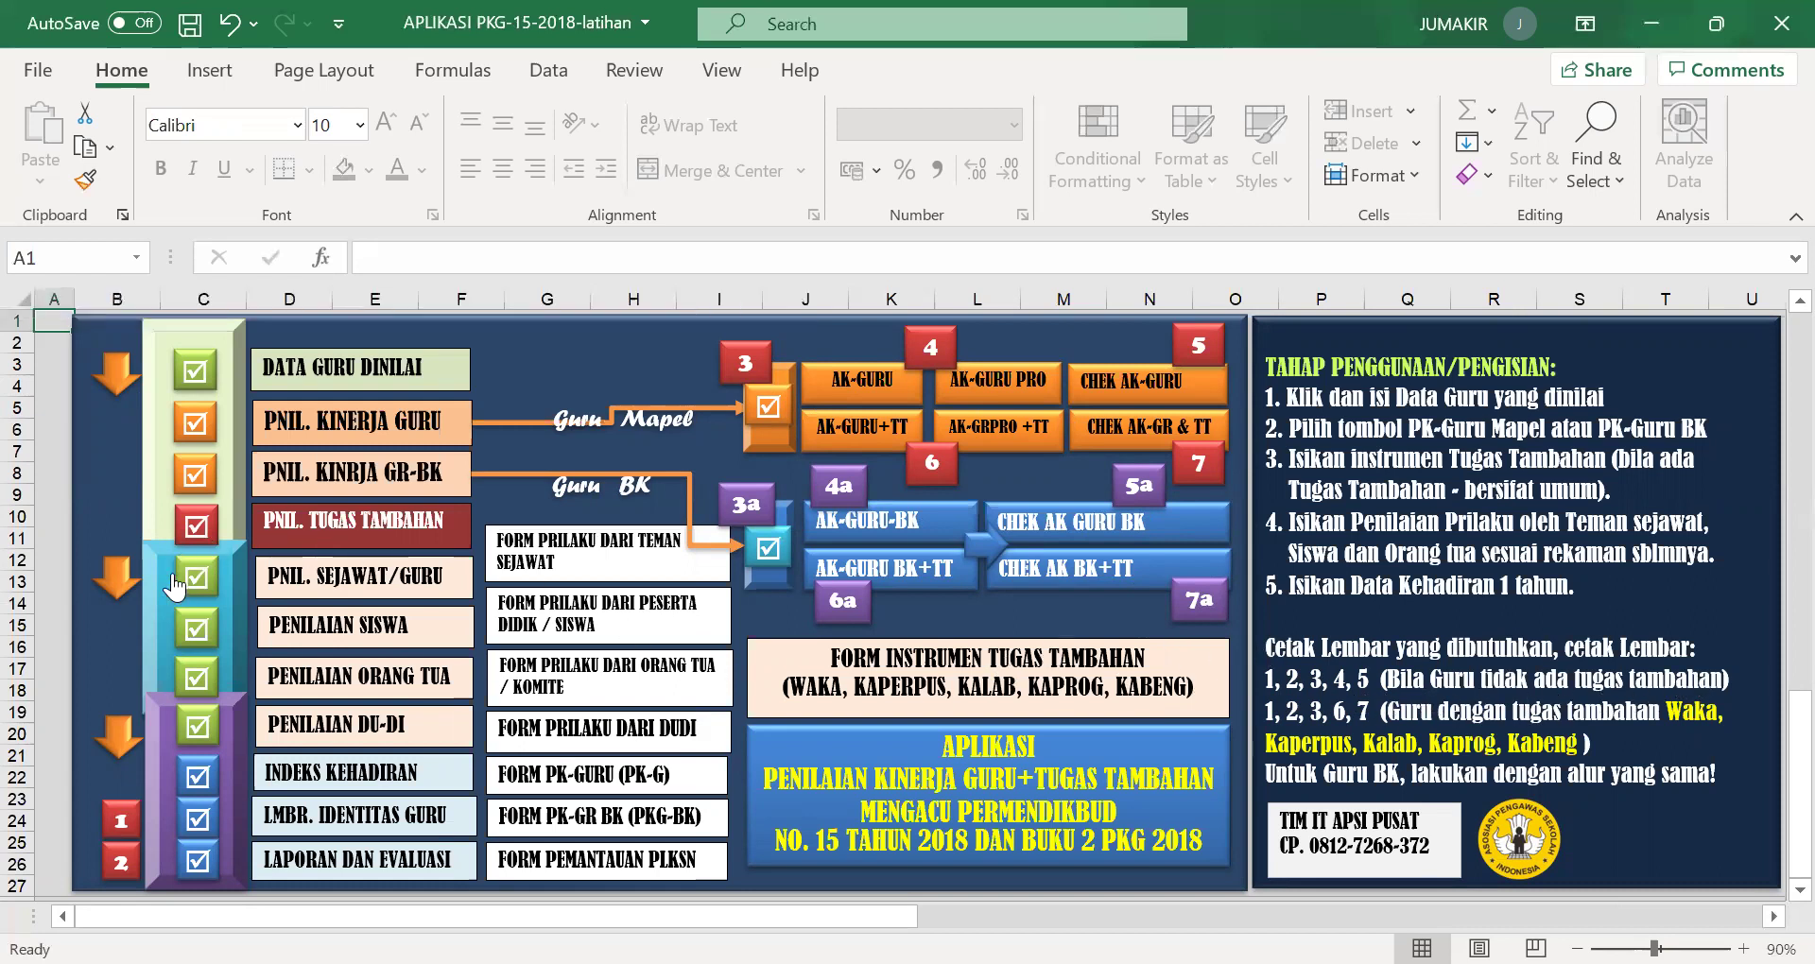
Check the teacher identity format sheet, then scroll through the performance report and evaluation sheet.
{"action": "left_click", "coordinate": [121, 830]}
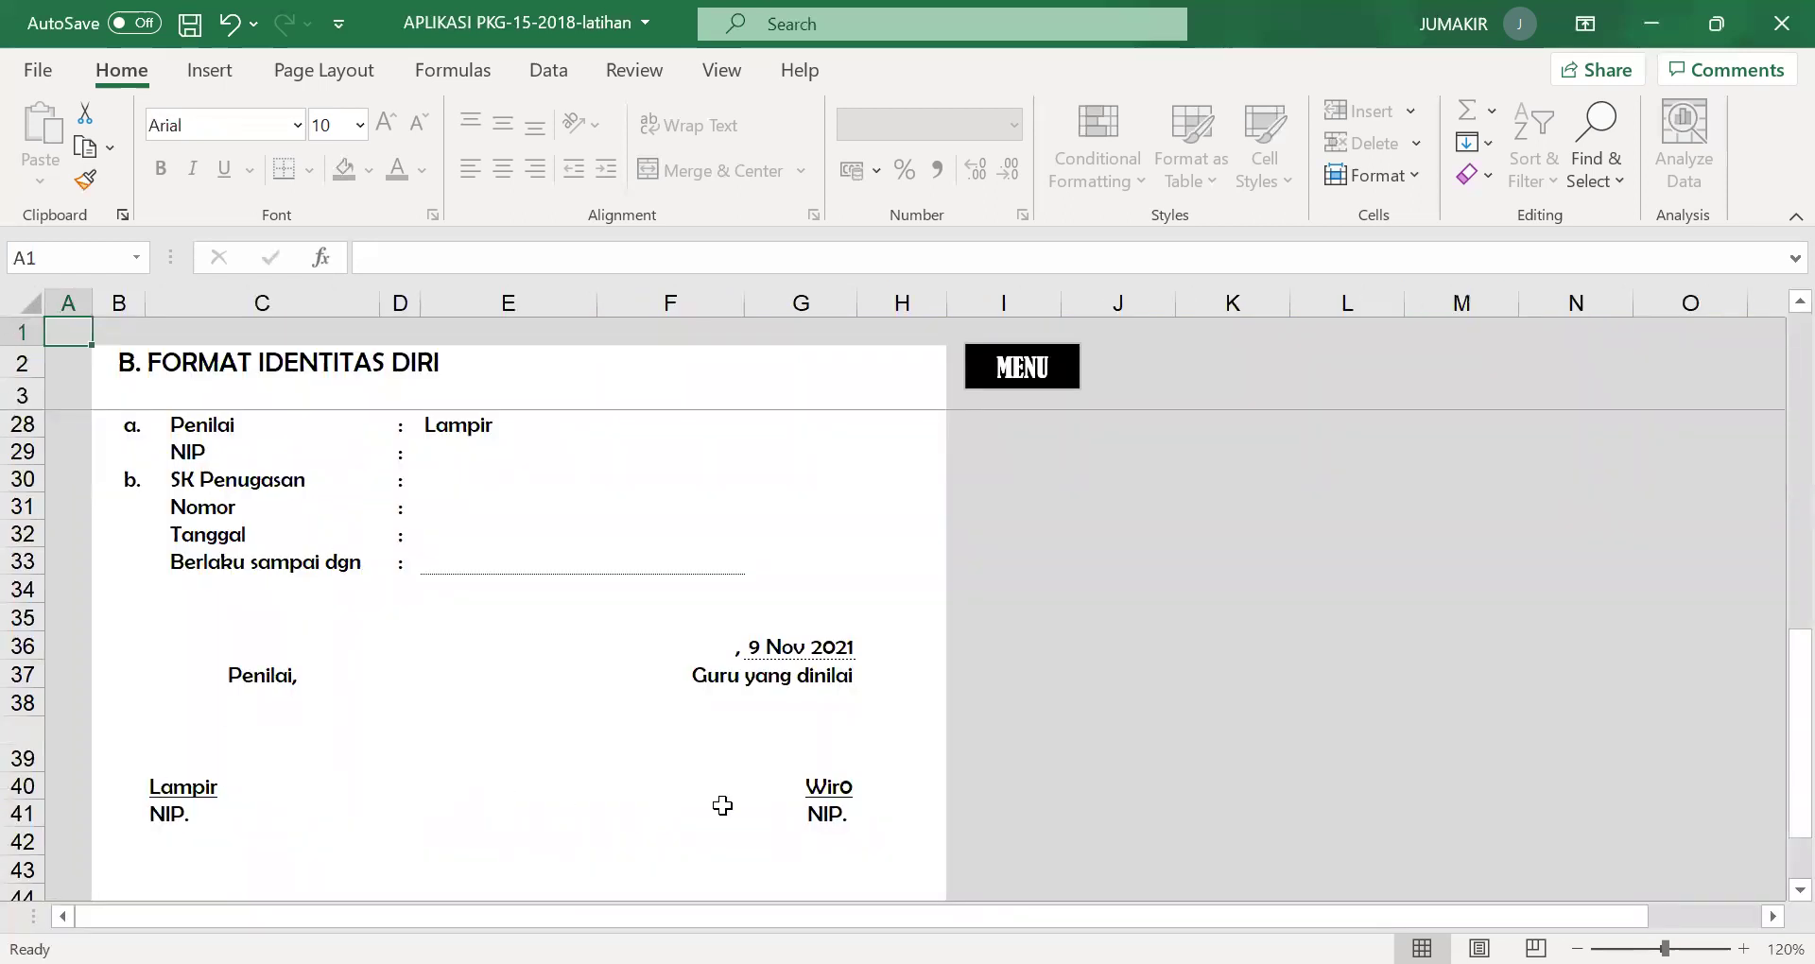
{"action": "left_click", "coordinate": [1032, 376]}
{"action": "left_click", "coordinate": [113, 860]}
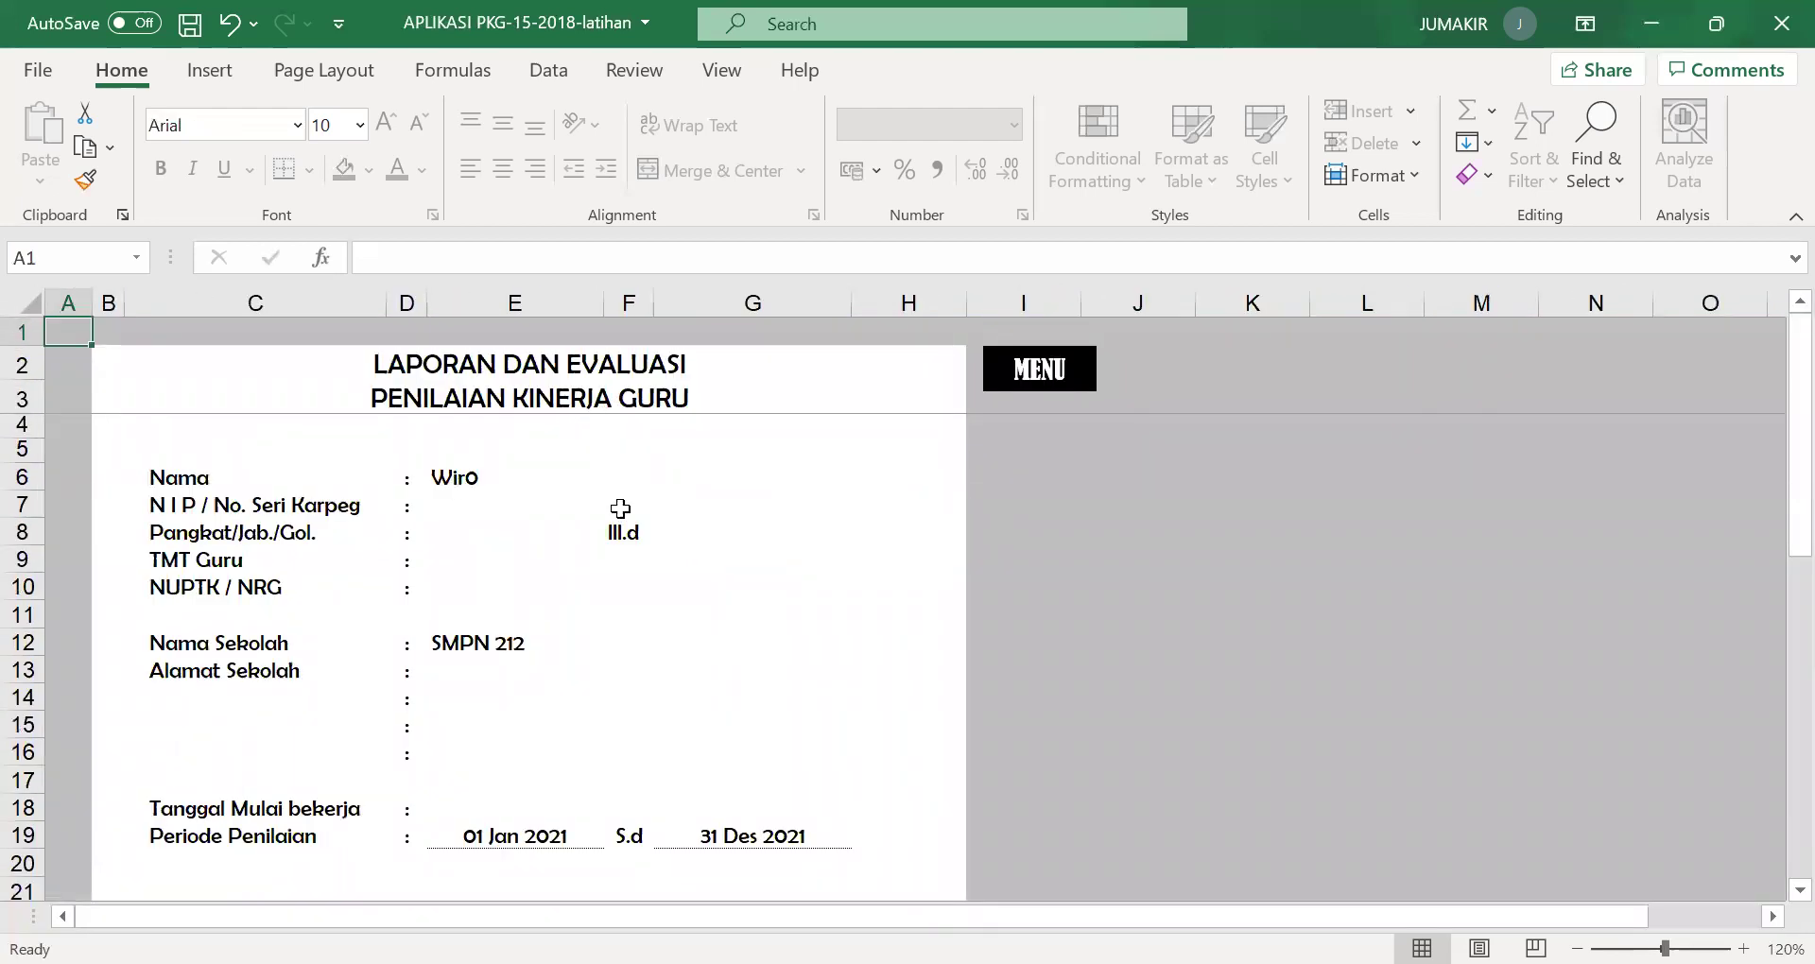
{"action": "scroll", "coordinate": [645, 629], "scroll_direction": "down", "scroll_amount": 5}
{"action": "scroll", "coordinate": [646, 632], "scroll_direction": "down", "scroll_amount": 3}
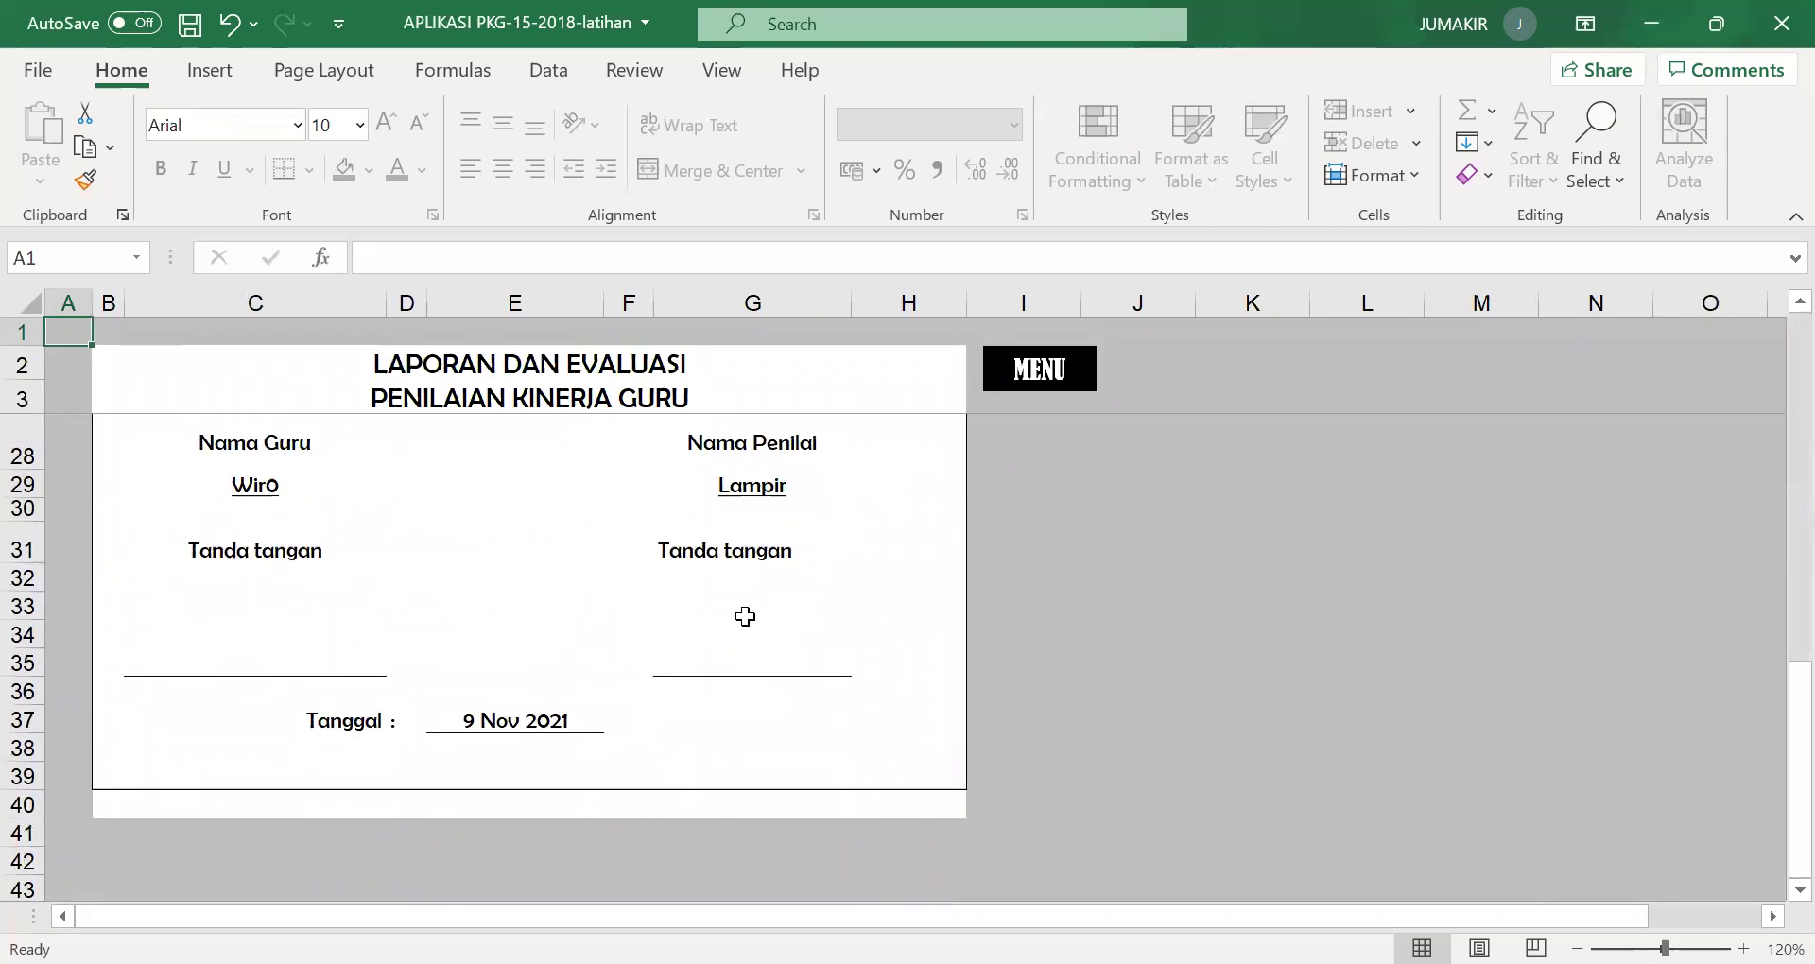
Bring up the Lampiran 1C recap, down to its total of 46 and scaled score 82,14.
{"action": "left_click", "coordinate": [1064, 369]}
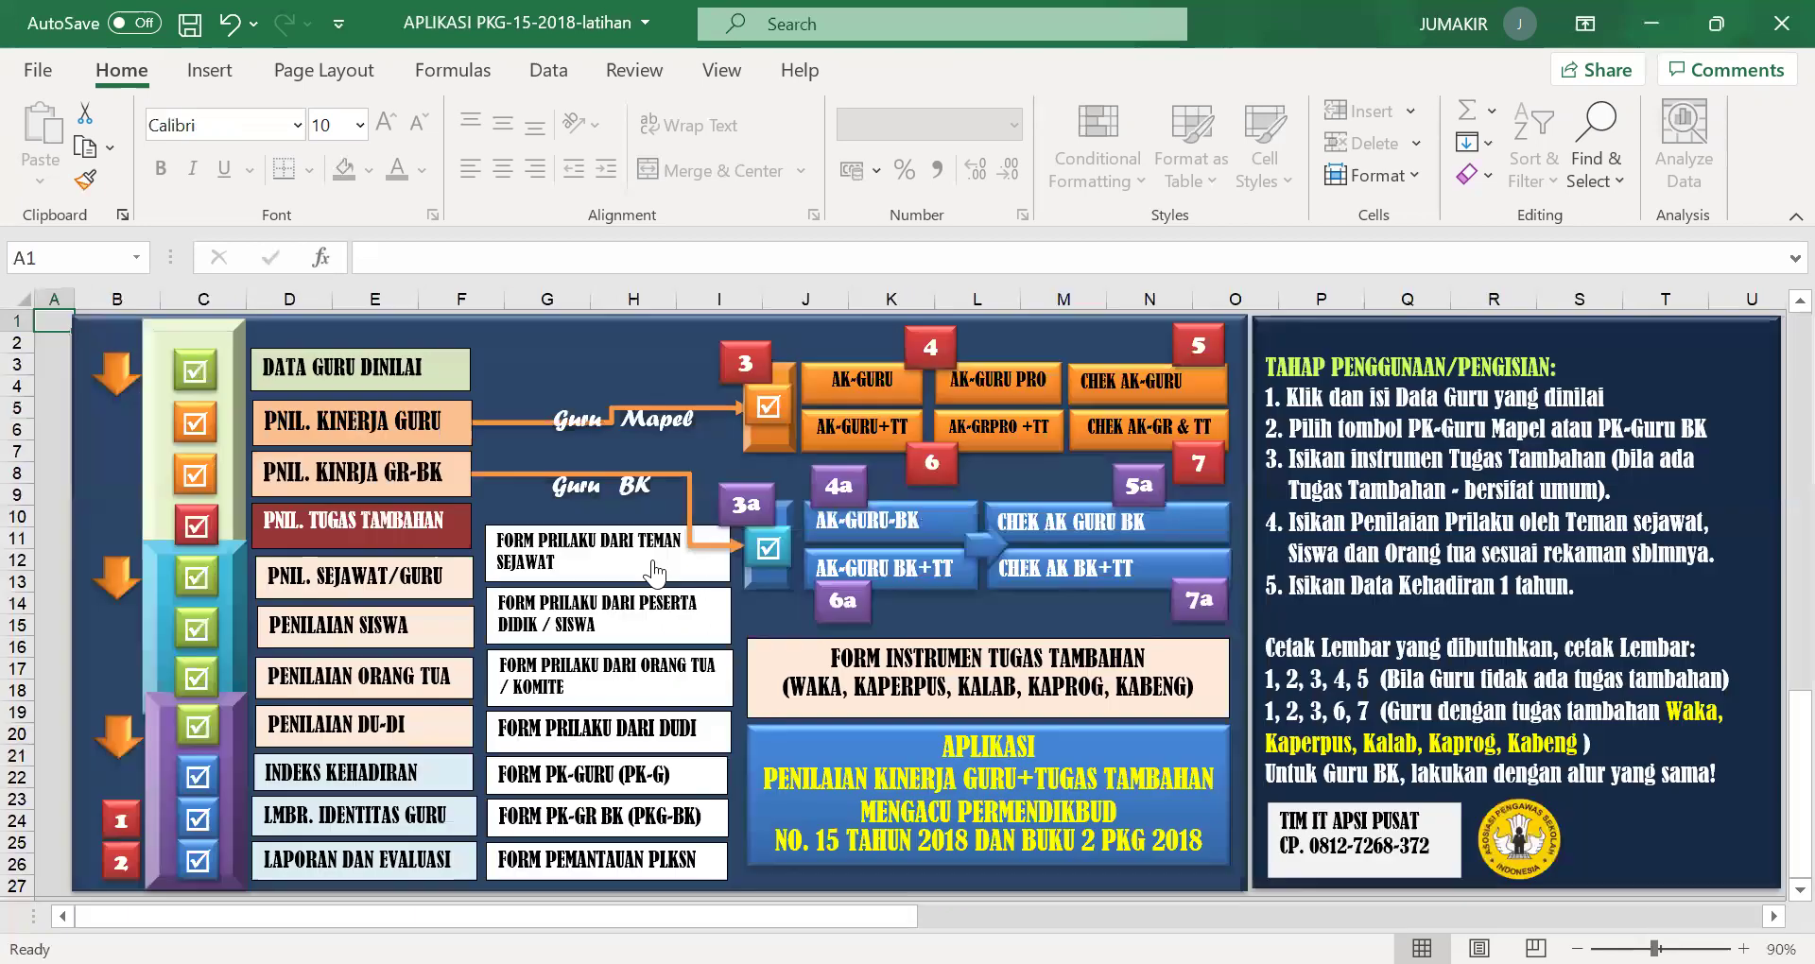
{"action": "left_click", "coordinate": [747, 371]}
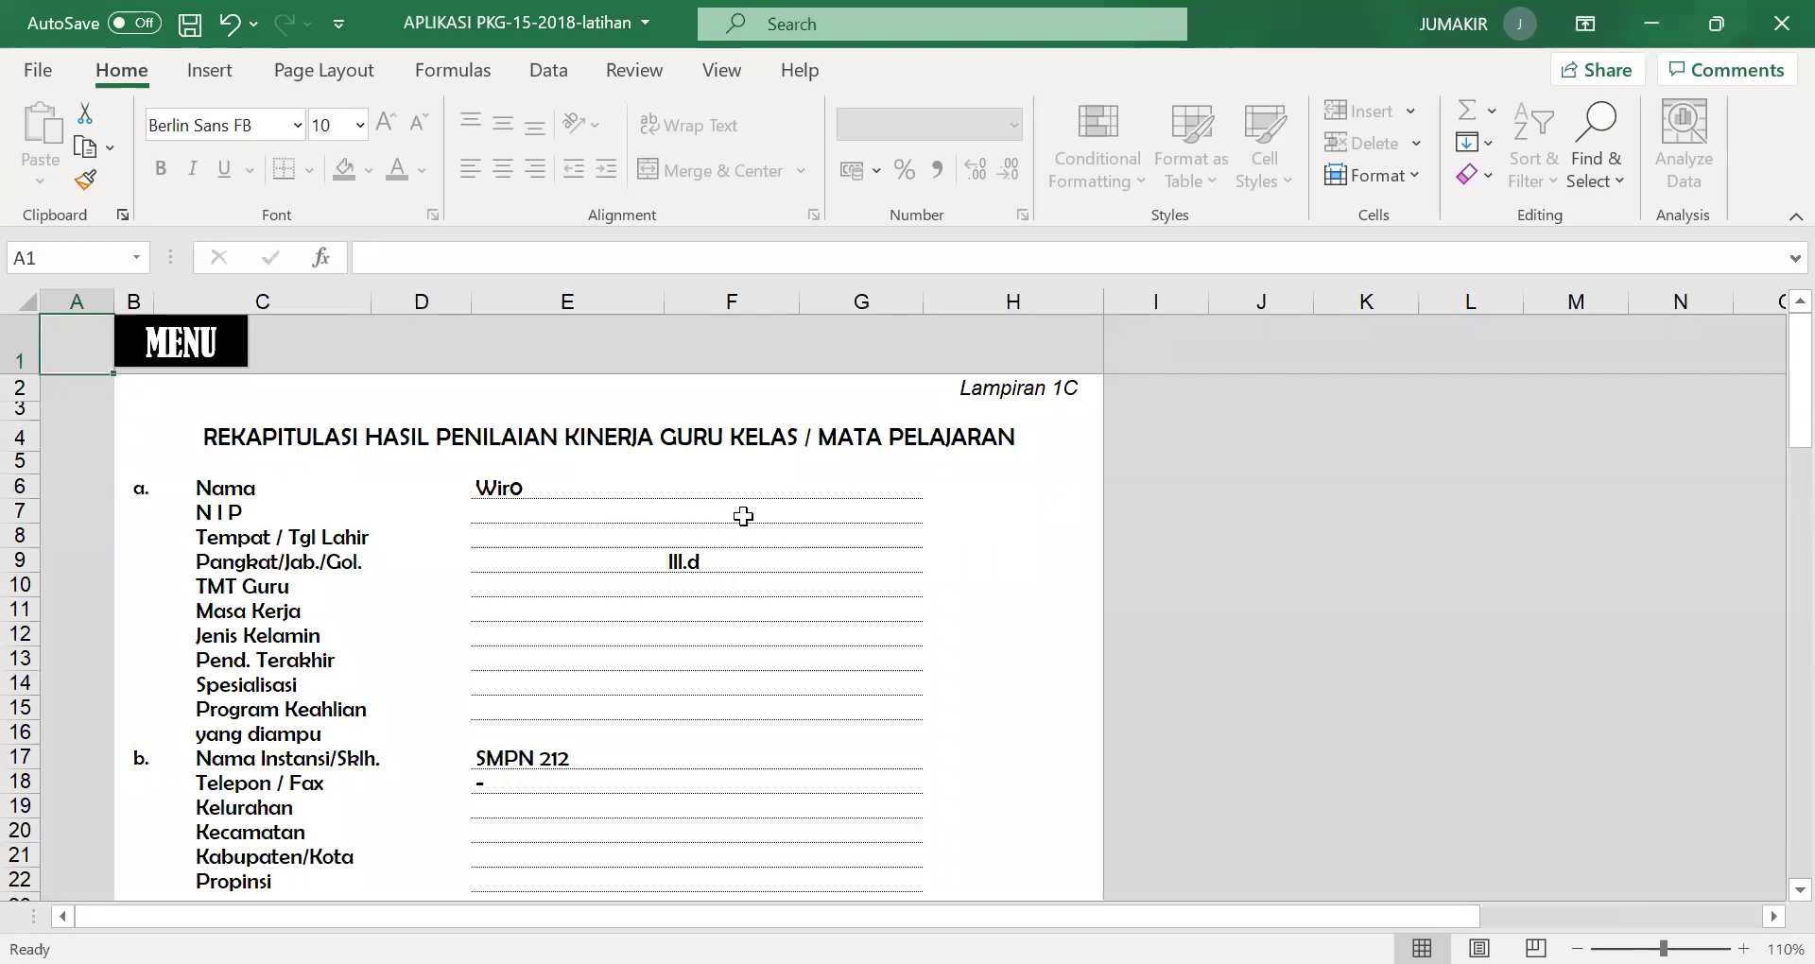
{"action": "scroll", "coordinate": [776, 548], "scroll_direction": "down", "scroll_amount": 13}
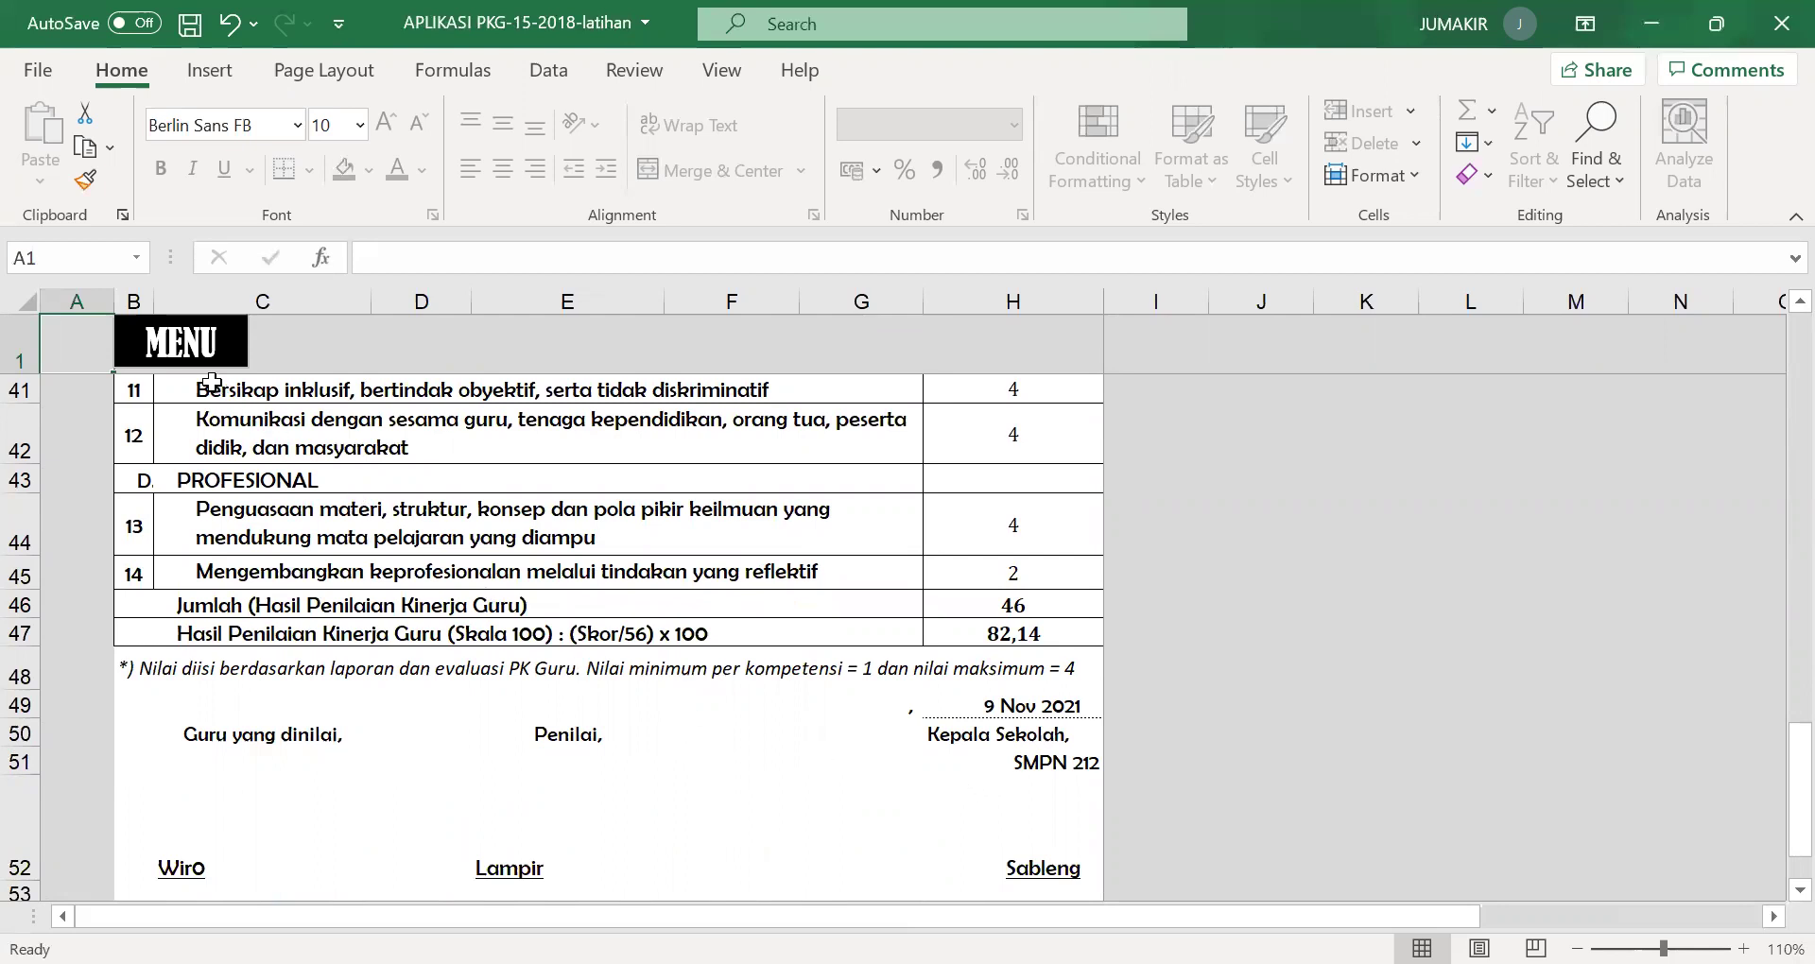
Review the Lampiran 1D credit calculation (final score 82,28, 19,50 credits per year), then go back to the main menu.
{"action": "left_click", "coordinate": [194, 357]}
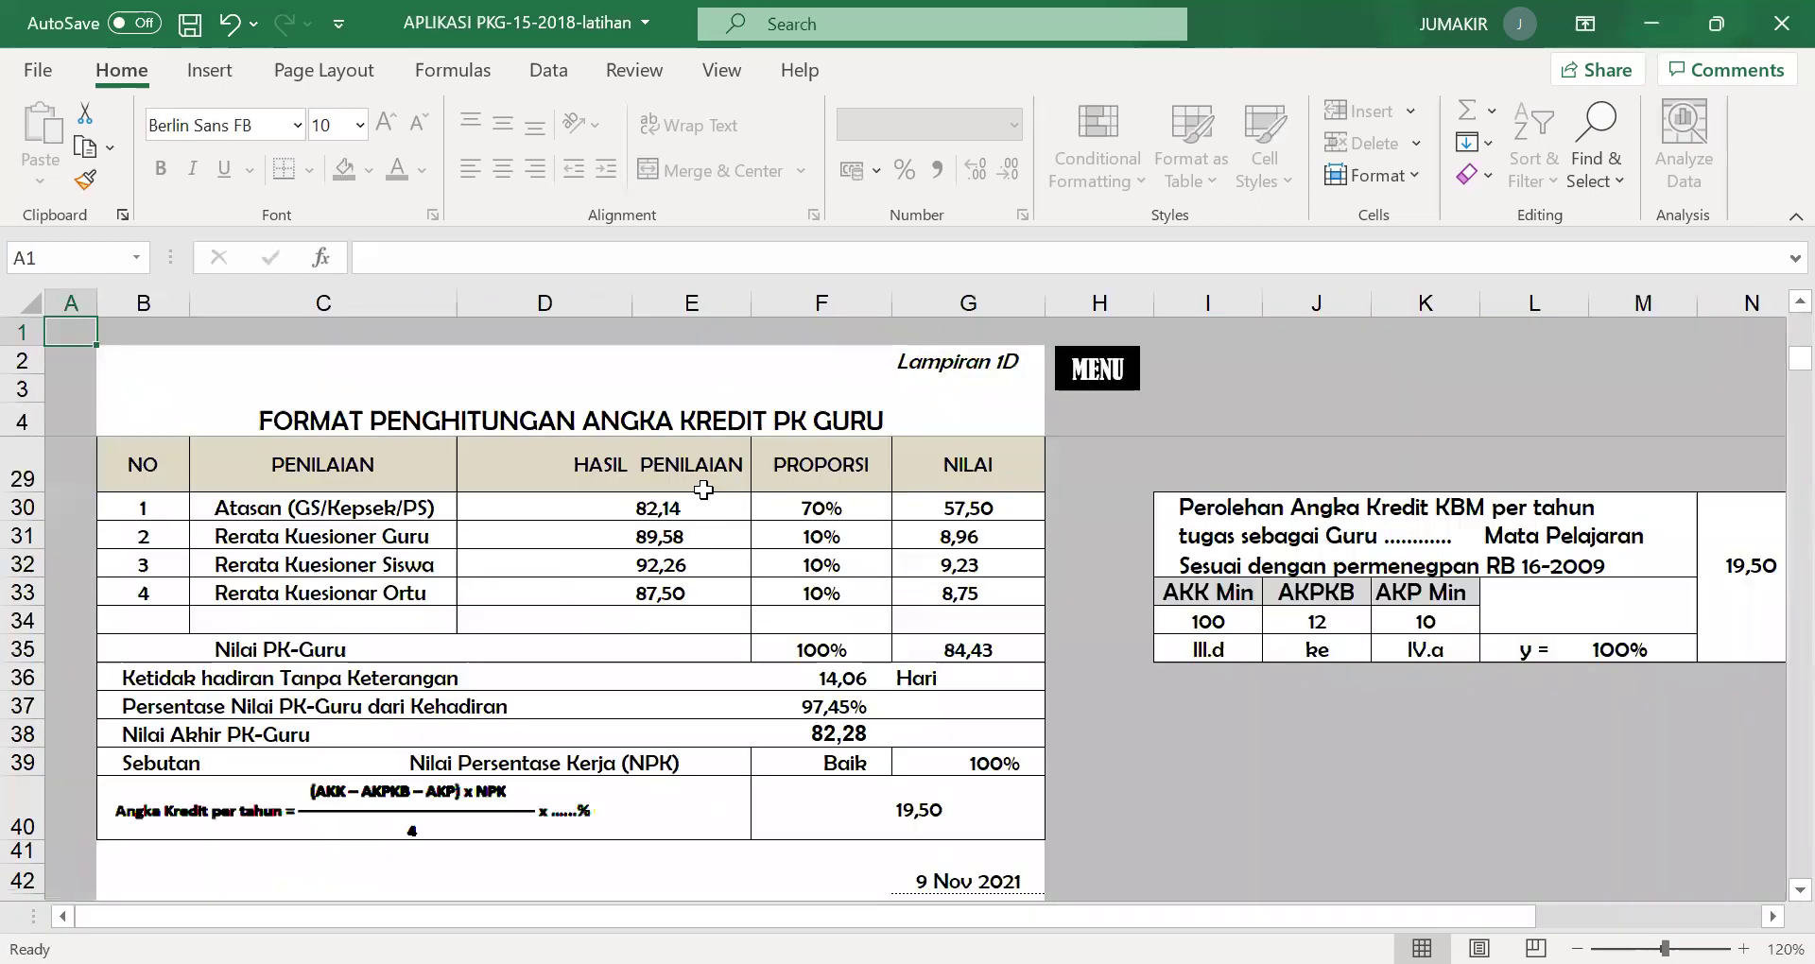
{"action": "scroll", "coordinate": [717, 537], "scroll_direction": "down", "scroll_amount": 2}
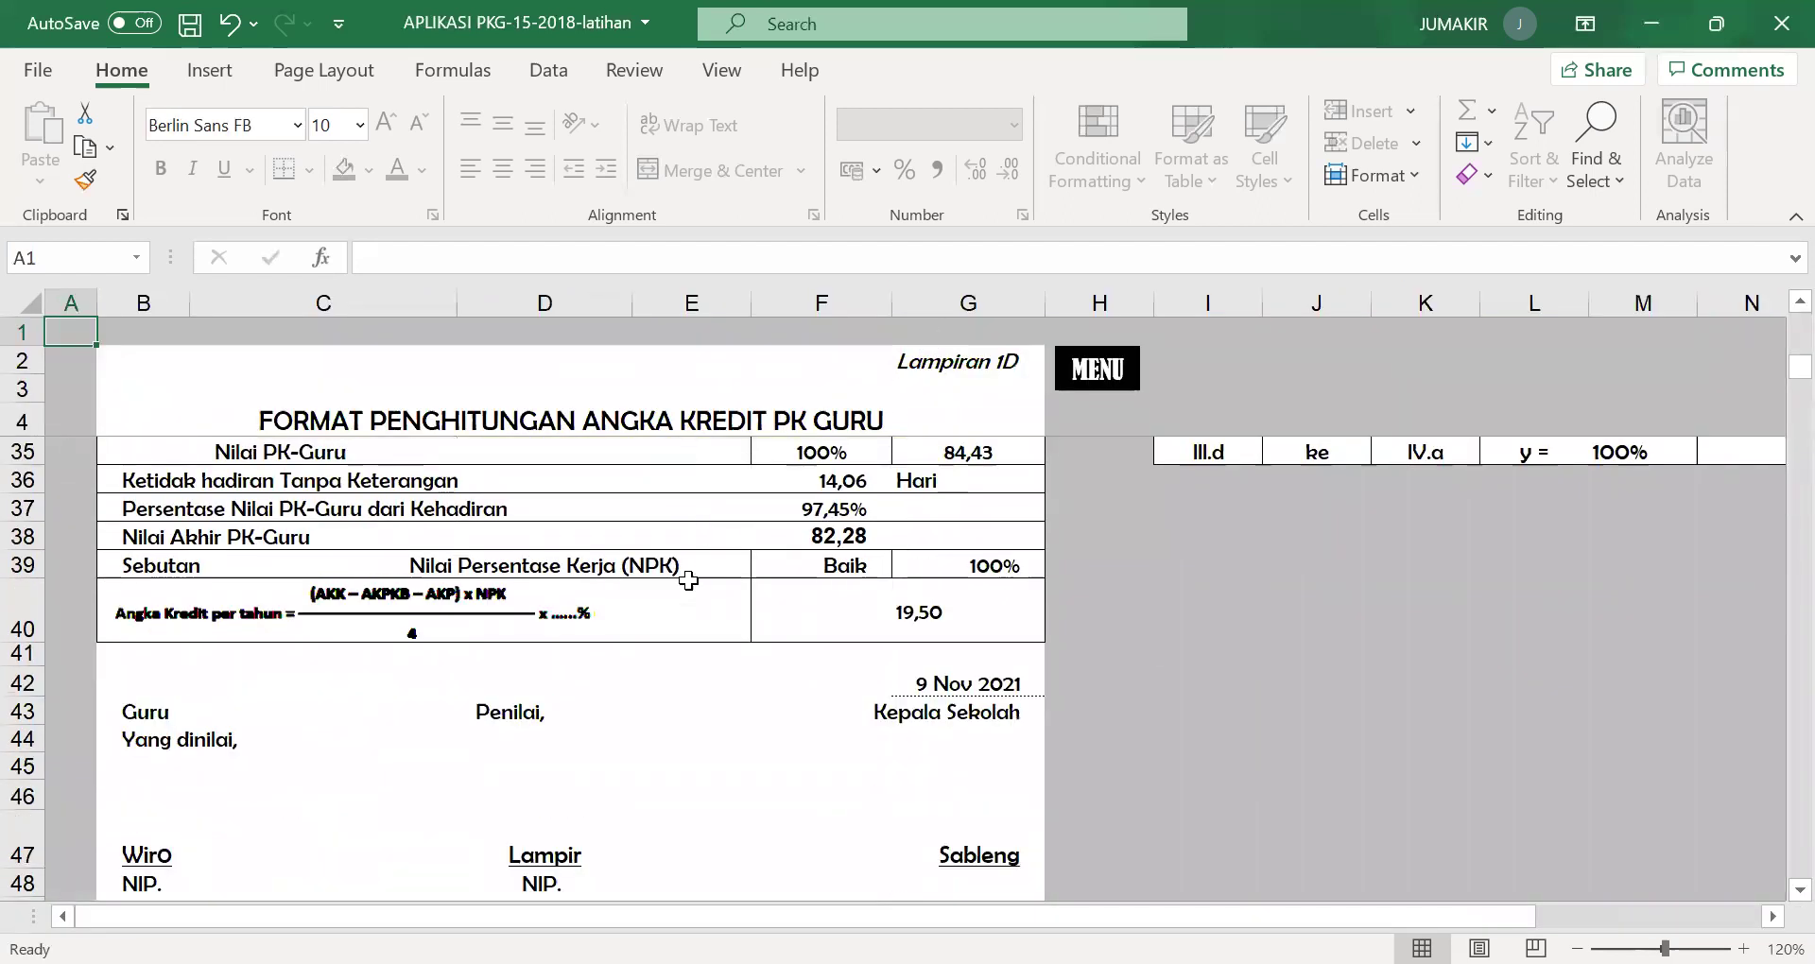
{"action": "scroll", "coordinate": [292, 689], "scroll_direction": "up", "scroll_amount": 3}
{"action": "scroll", "coordinate": [594, 442], "scroll_direction": "down", "scroll_amount": 2}
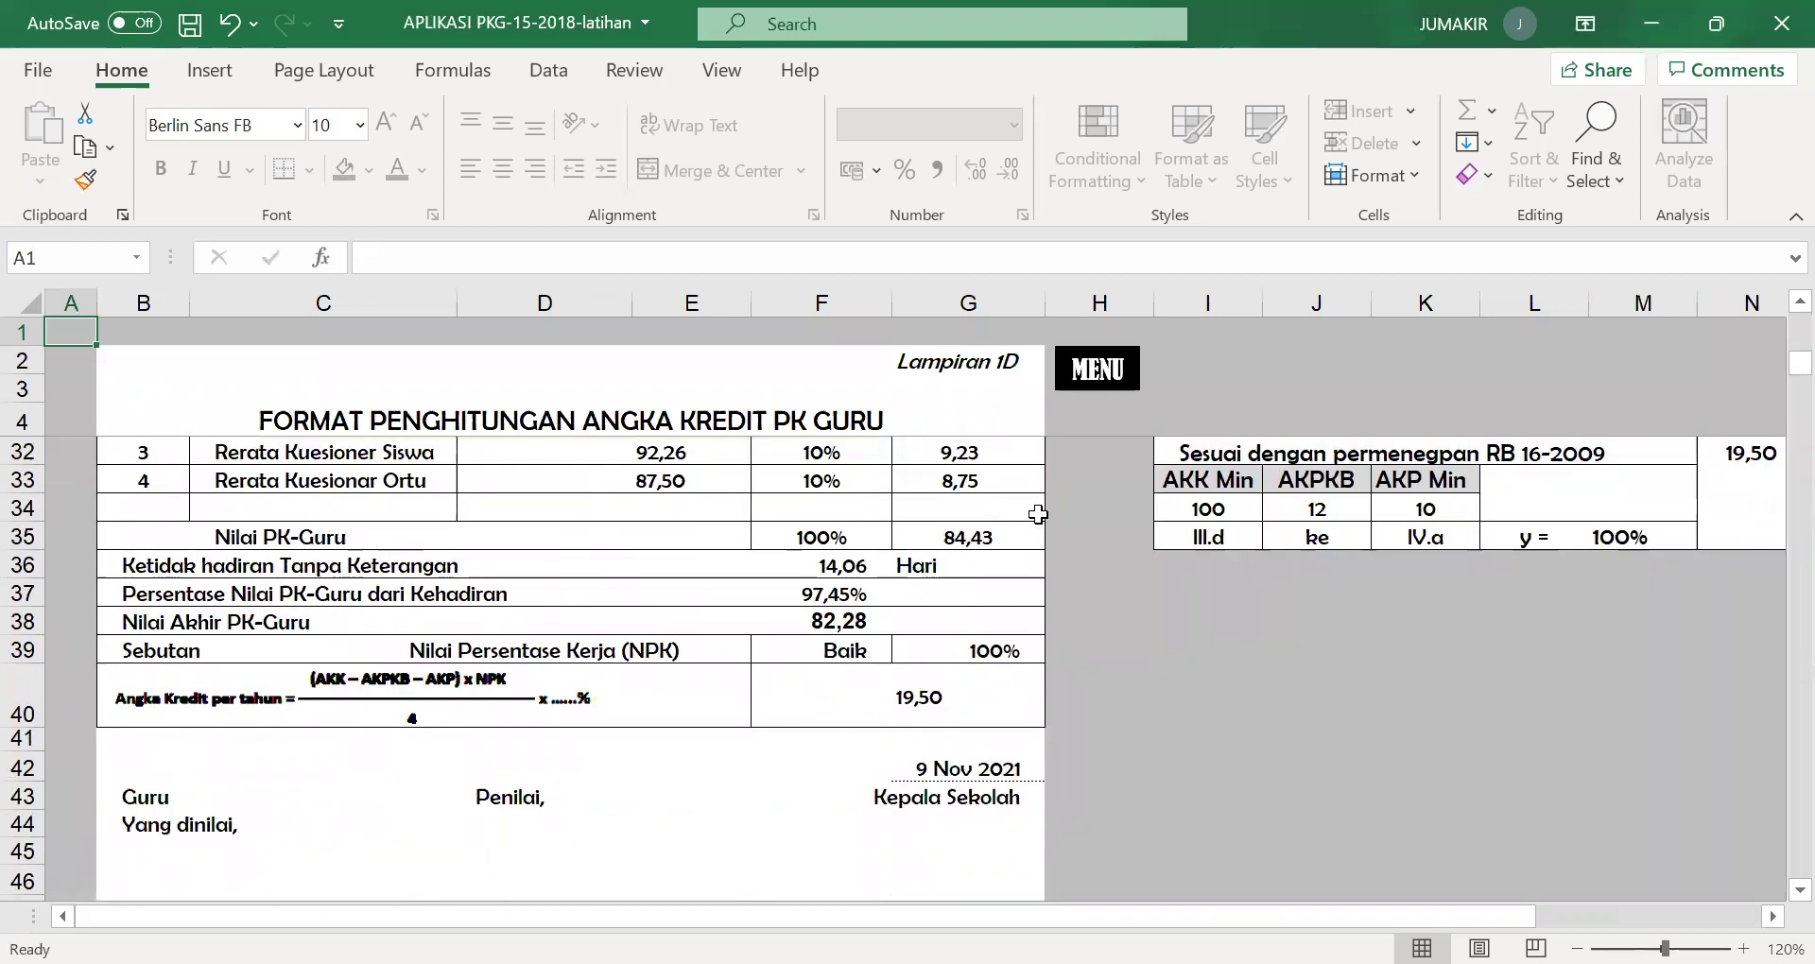
{"action": "scroll", "coordinate": [919, 564], "scroll_direction": "up", "scroll_amount": 2}
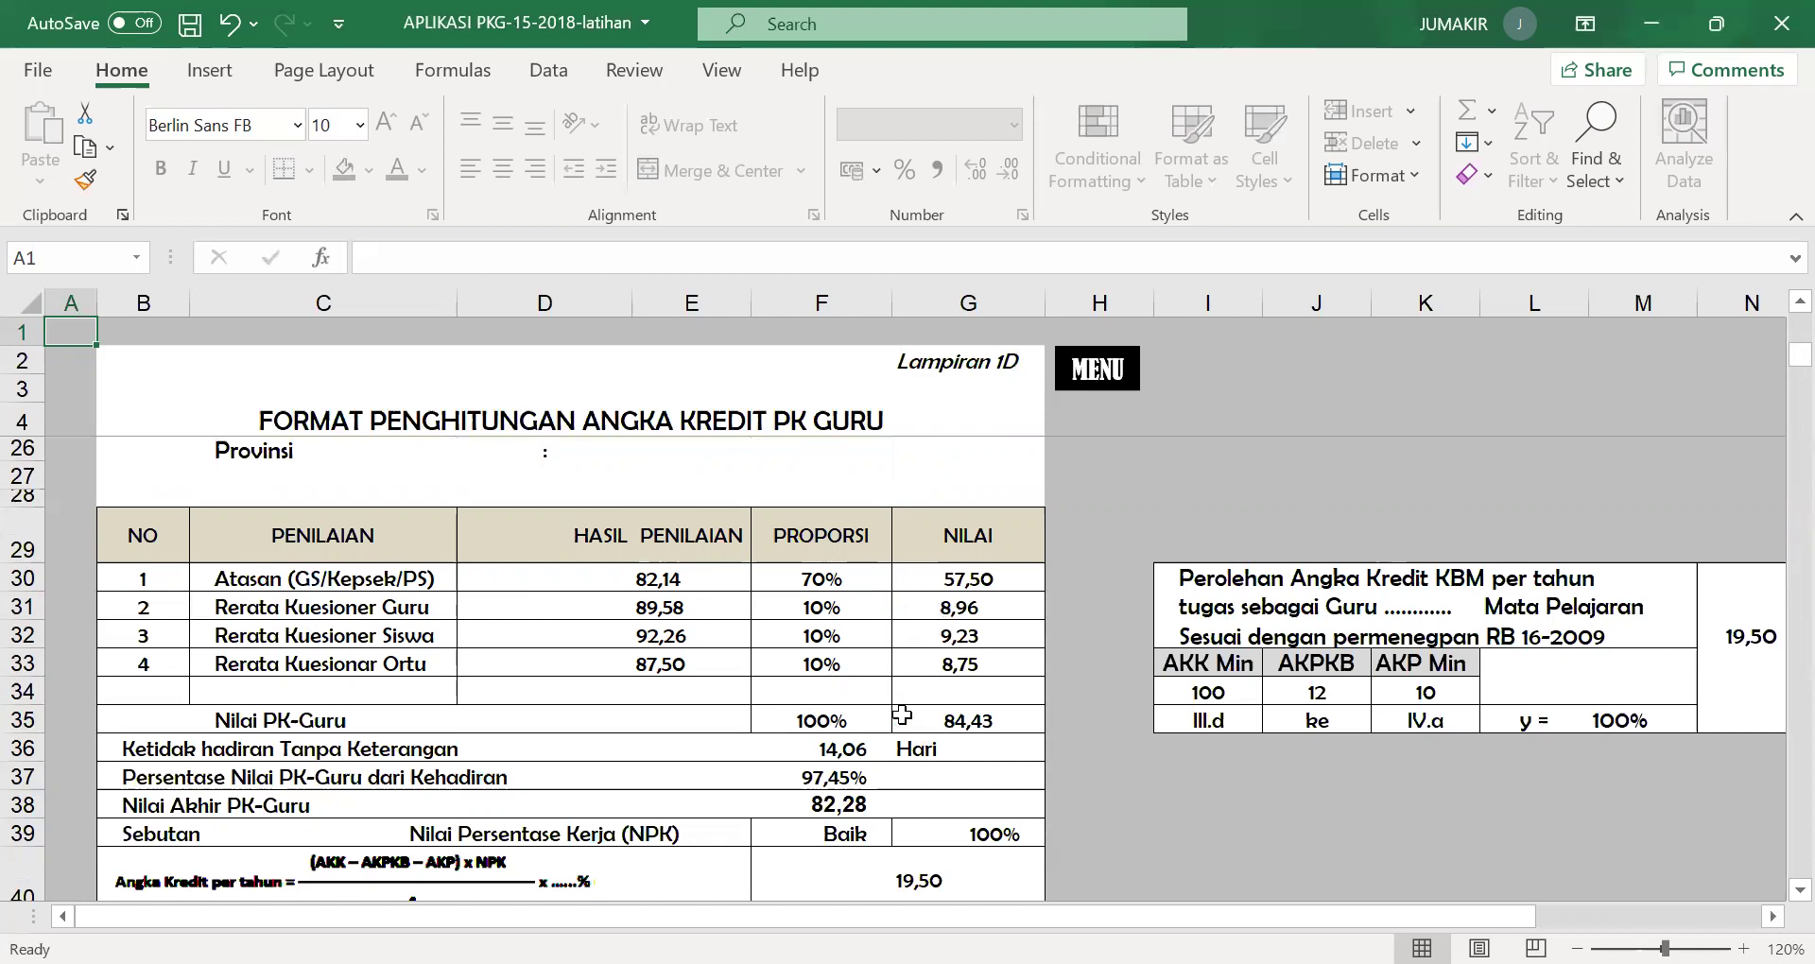
{"action": "scroll", "coordinate": [950, 742], "scroll_direction": "down", "scroll_amount": 2}
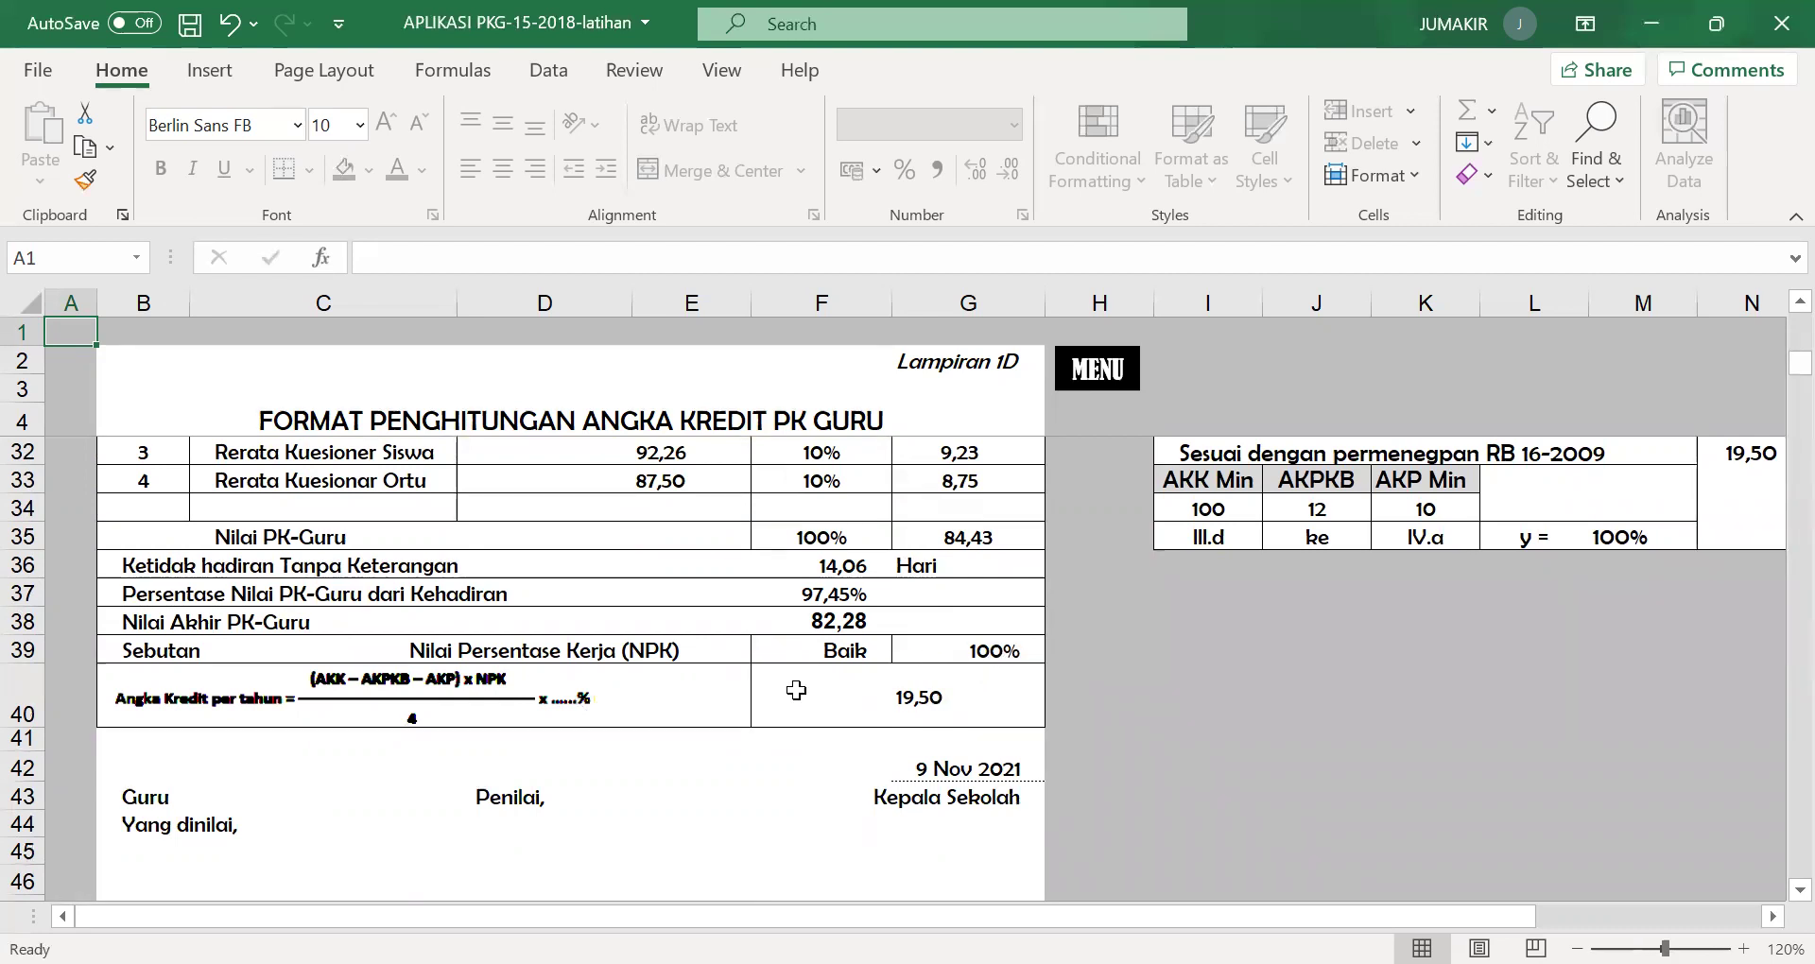
{"action": "scroll", "coordinate": [652, 705], "scroll_direction": "down", "scroll_amount": 2}
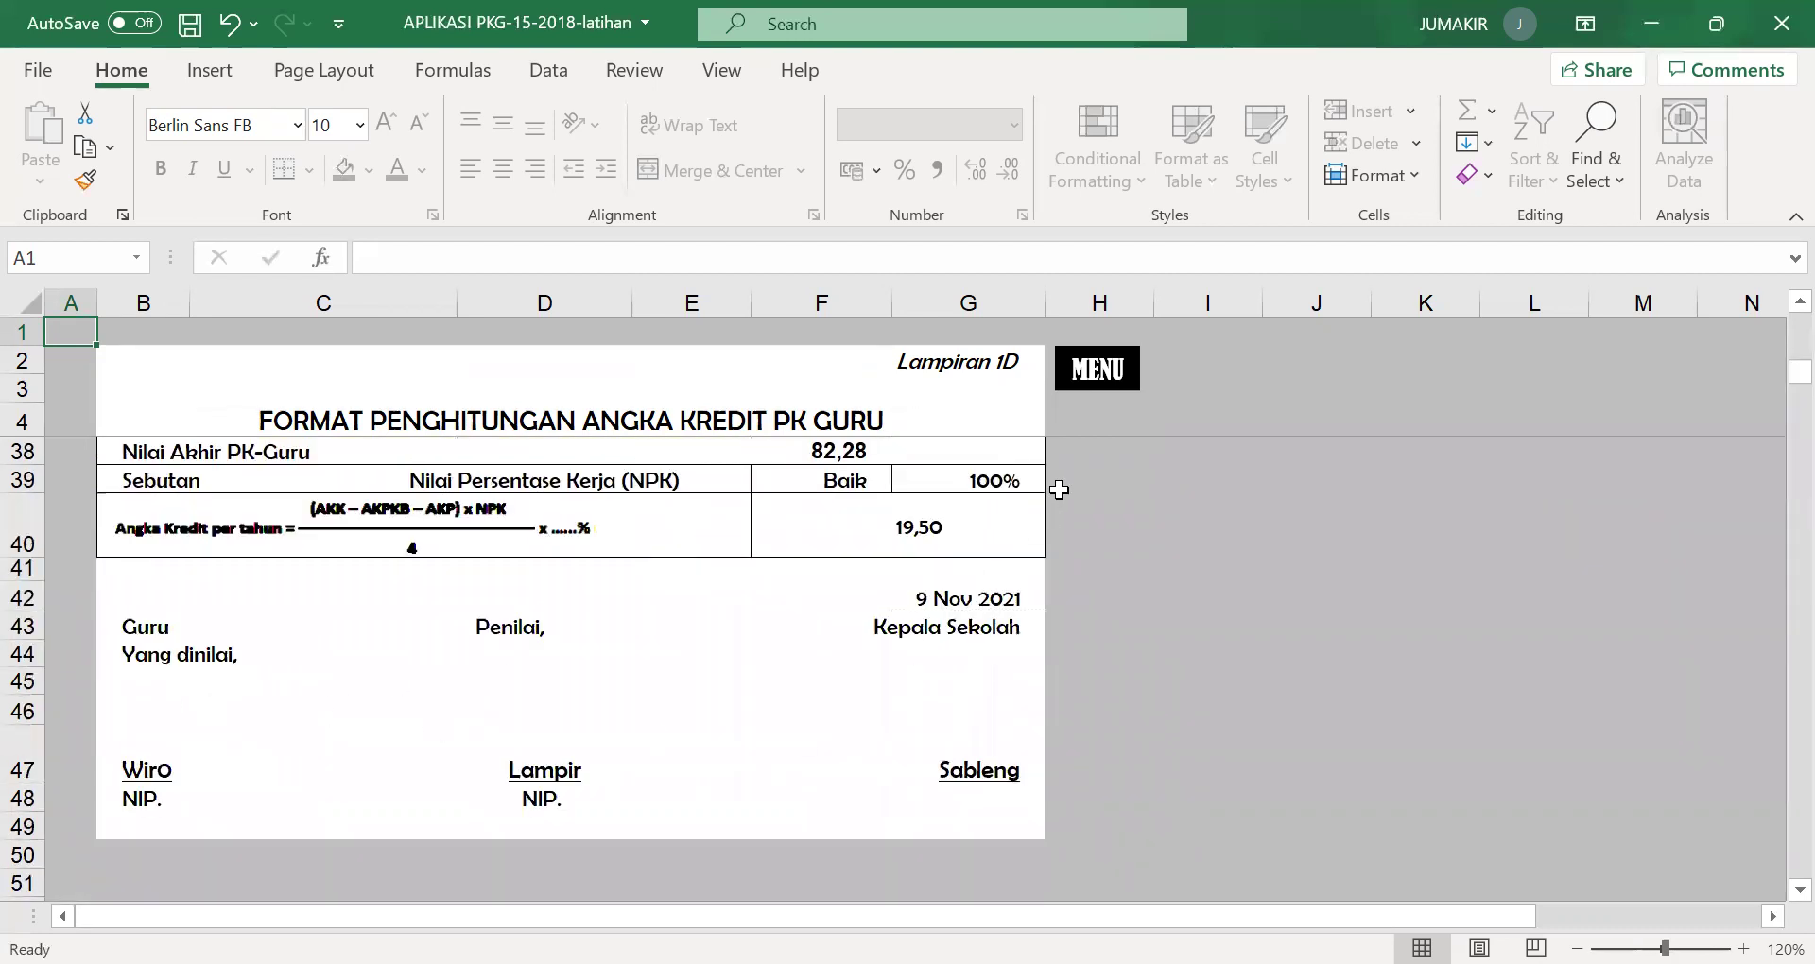
{"action": "left_click", "coordinate": [1087, 372]}
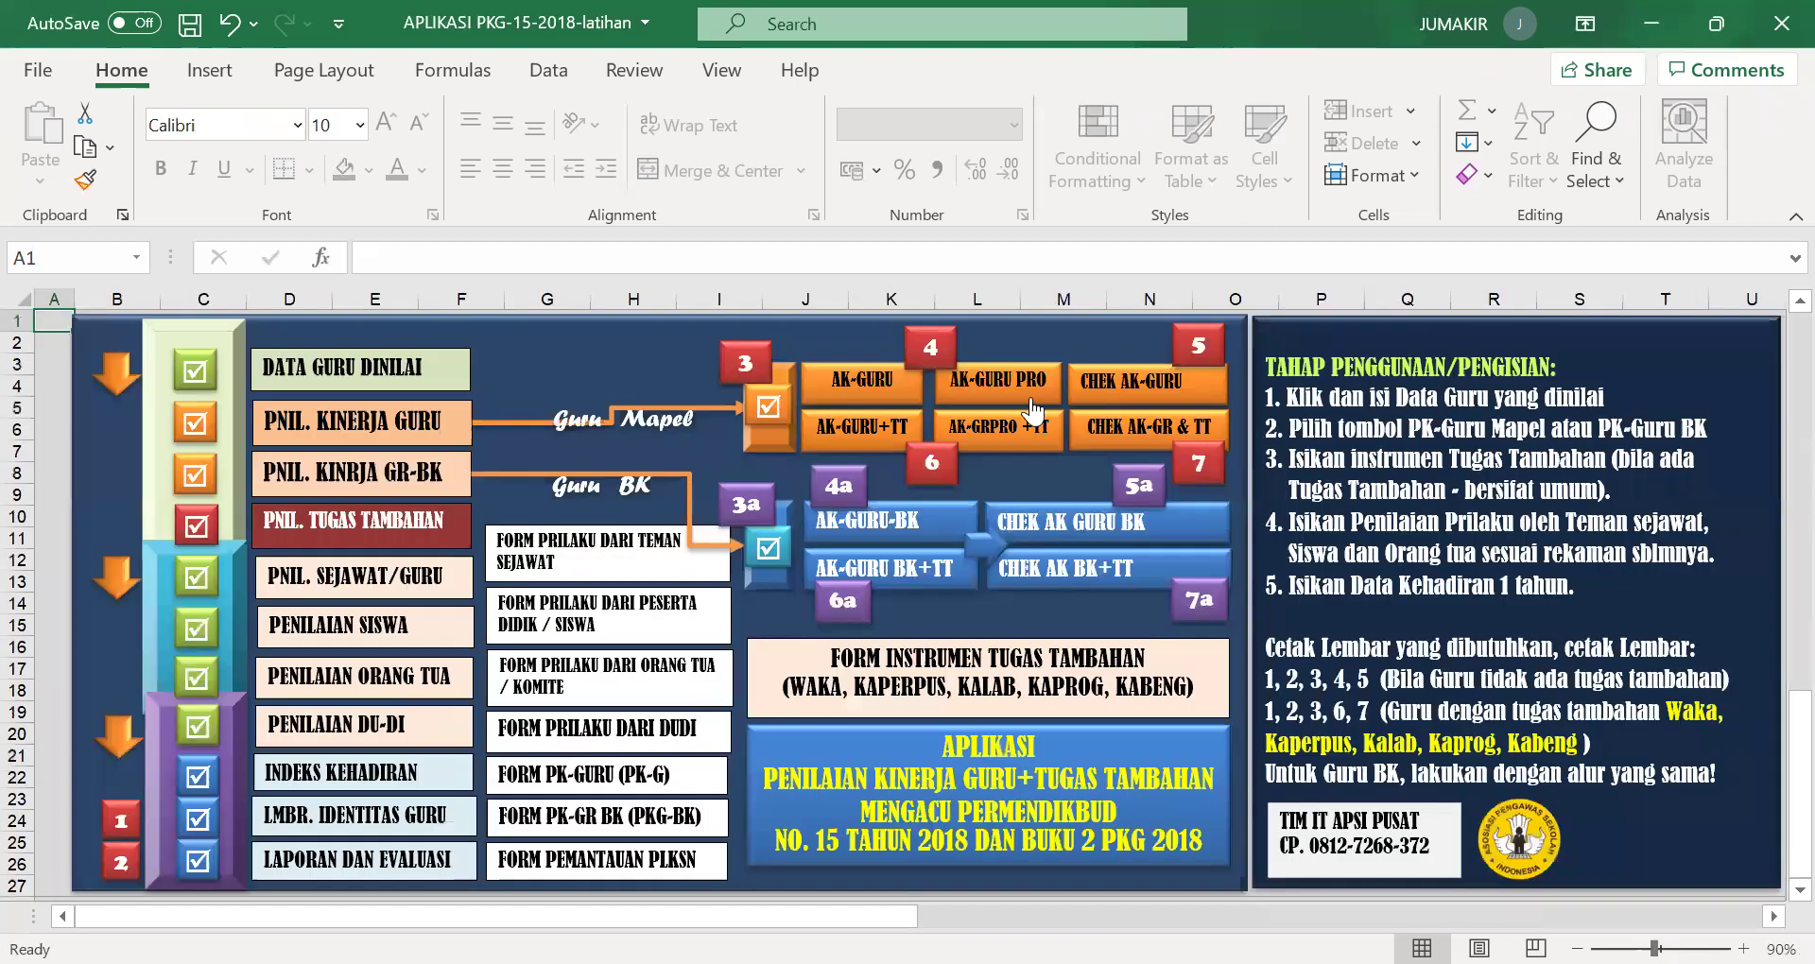
{"action": "left_click", "coordinate": [1197, 357]}
{"action": "scroll", "coordinate": [930, 473], "scroll_direction": "down", "scroll_amount": 10}
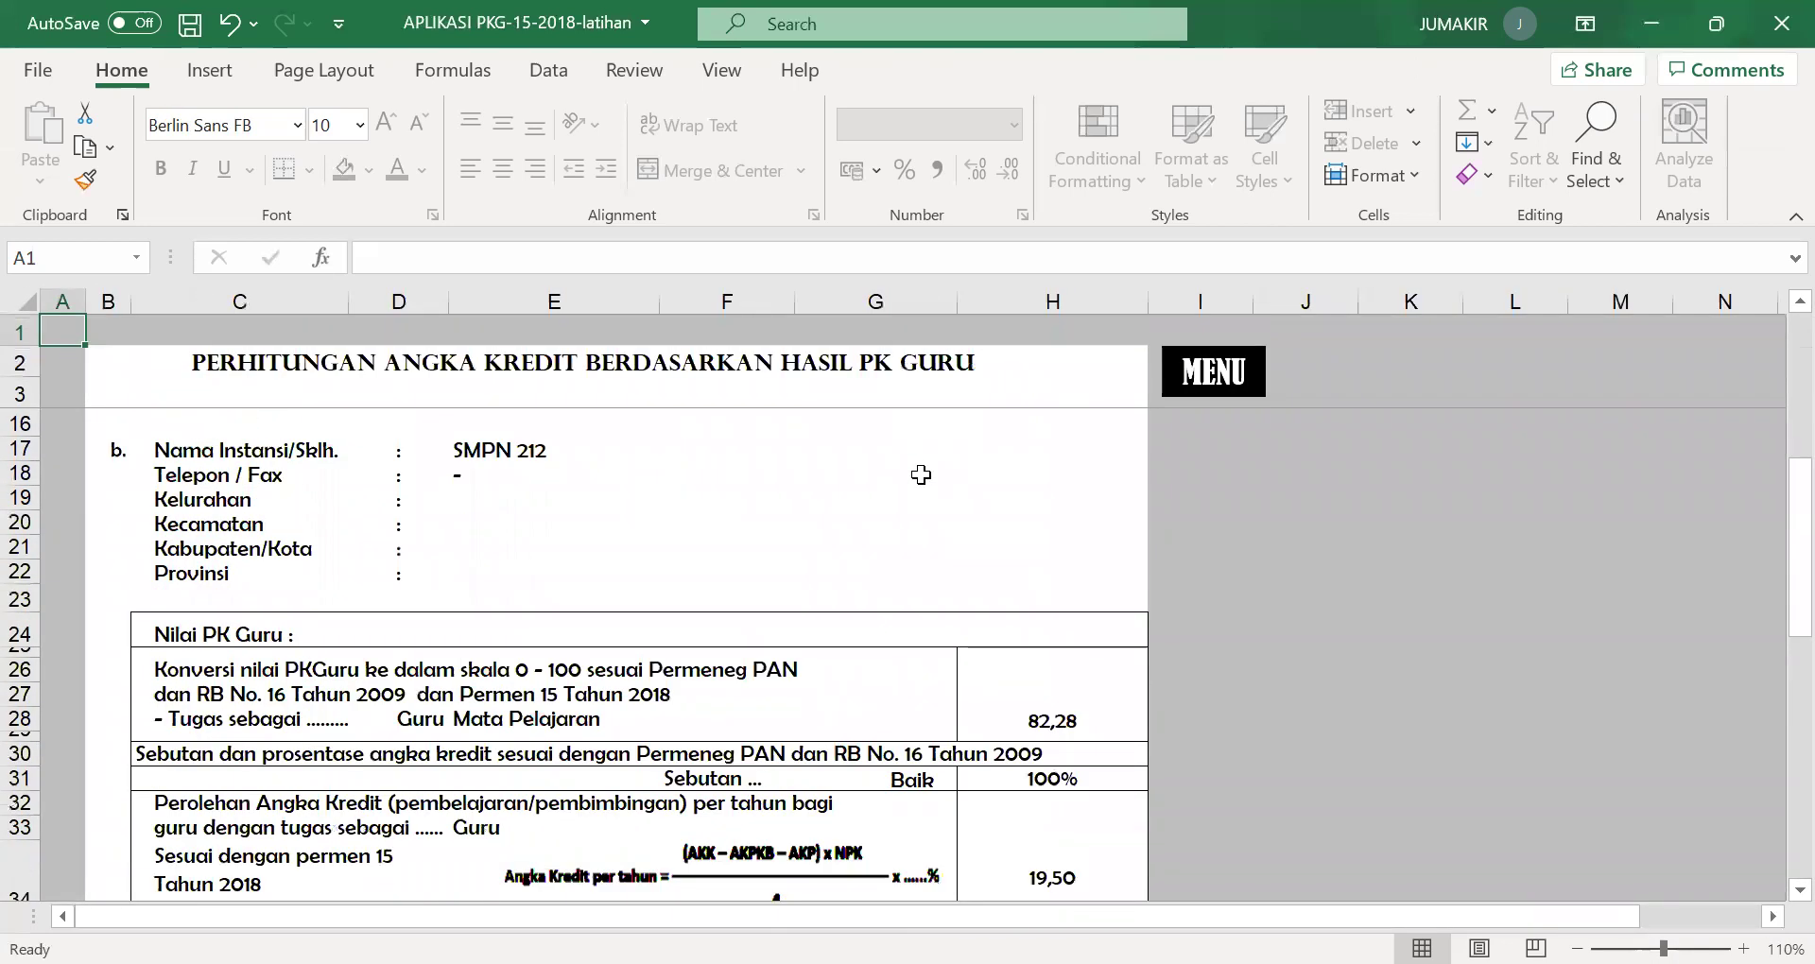
{"action": "scroll", "coordinate": [921, 474], "scroll_direction": "up", "scroll_amount": 4}
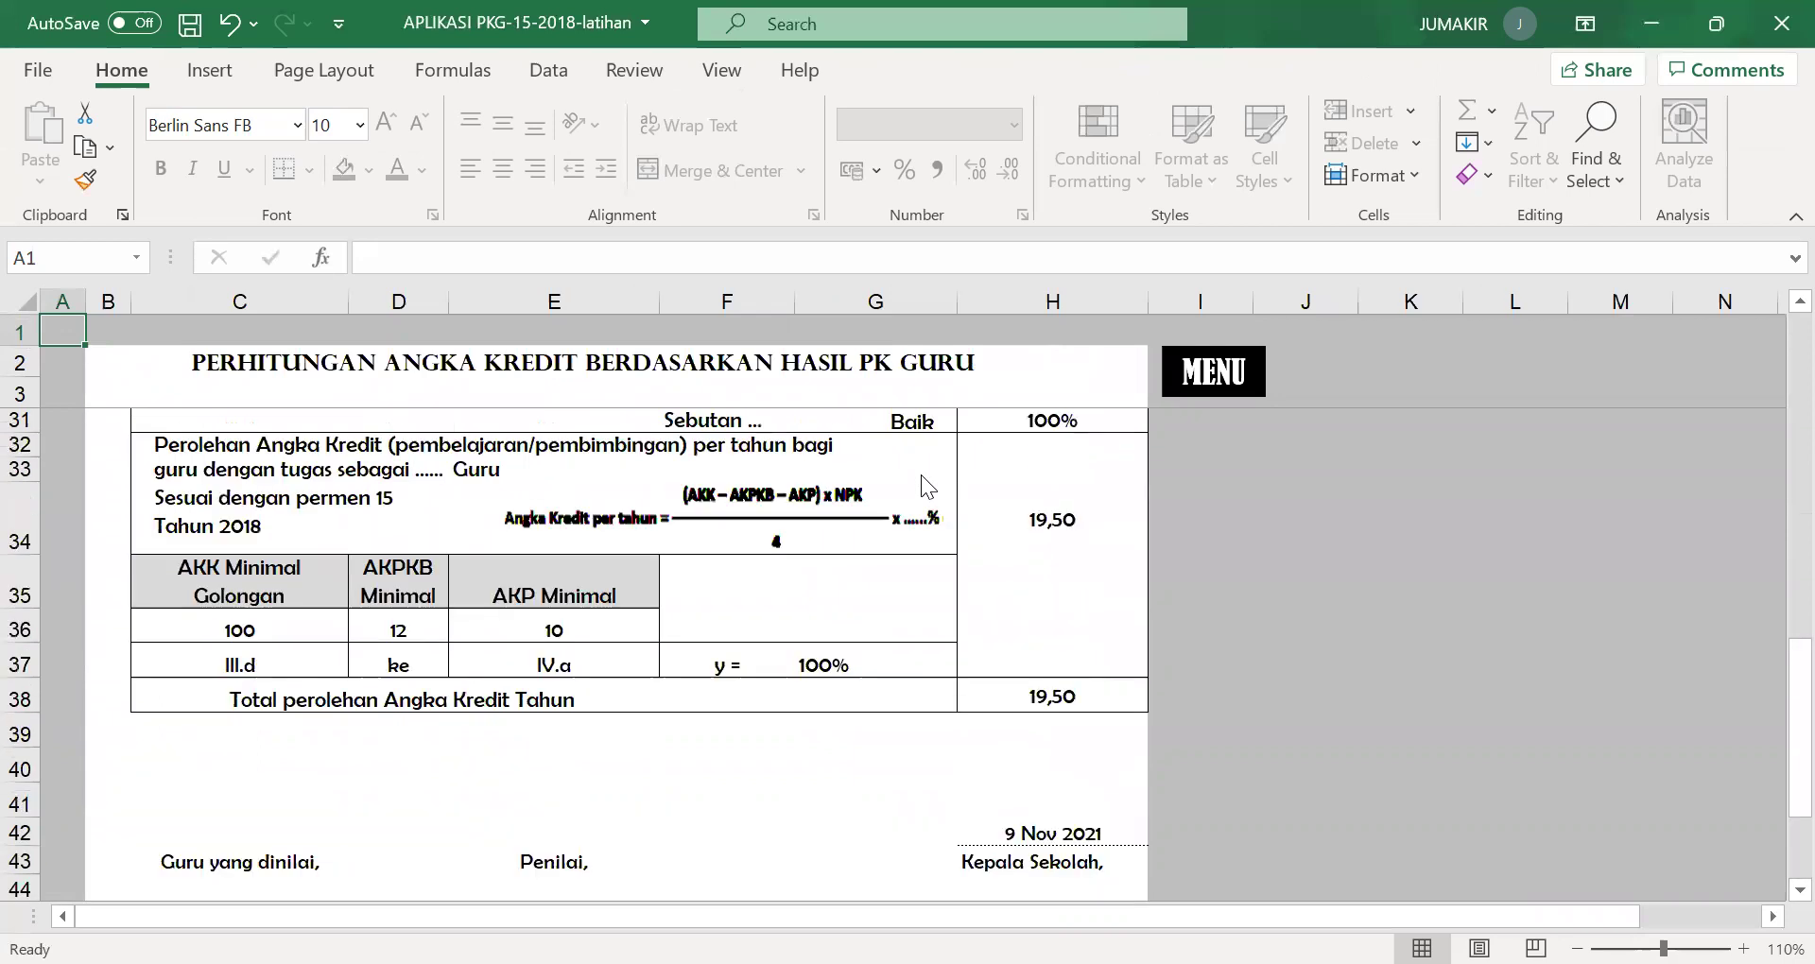
{"action": "scroll", "coordinate": [921, 474], "scroll_direction": "down", "scroll_amount": 3}
{"action": "scroll", "coordinate": [920, 564], "scroll_direction": "down", "scroll_amount": 1}
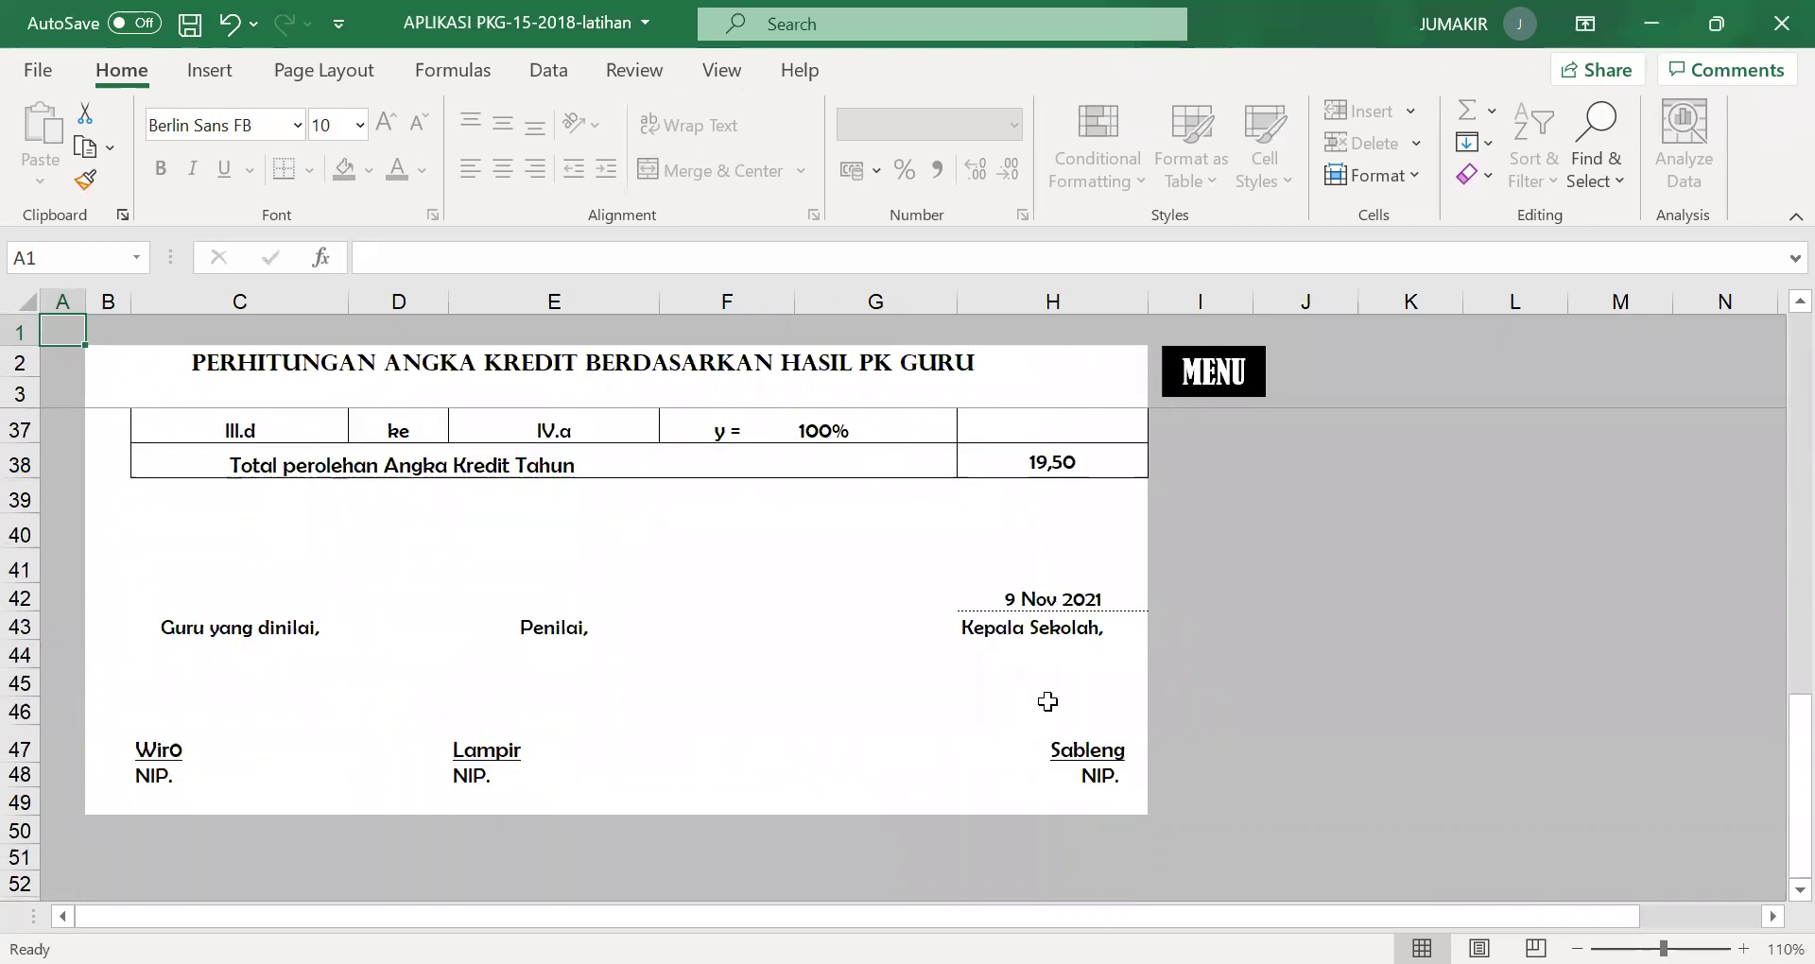
{"action": "scroll", "coordinate": [1048, 701], "scroll_direction": "up", "scroll_amount": 11}
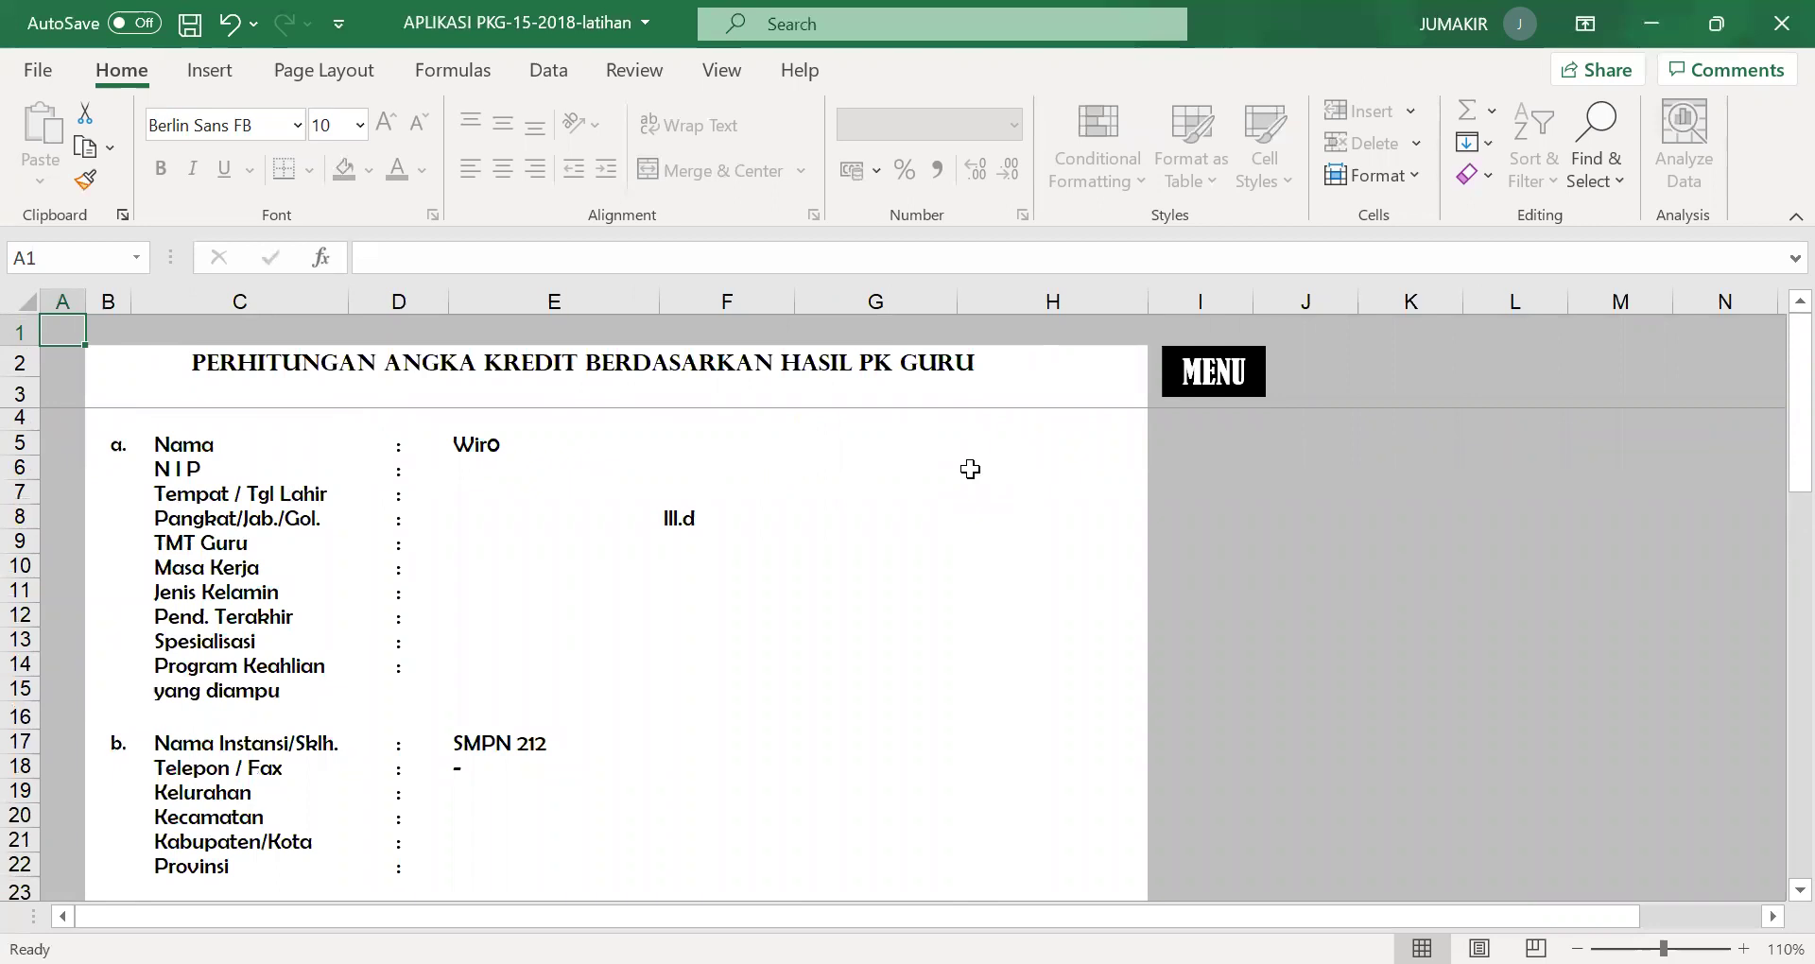
{"action": "left_click", "coordinate": [1207, 405]}
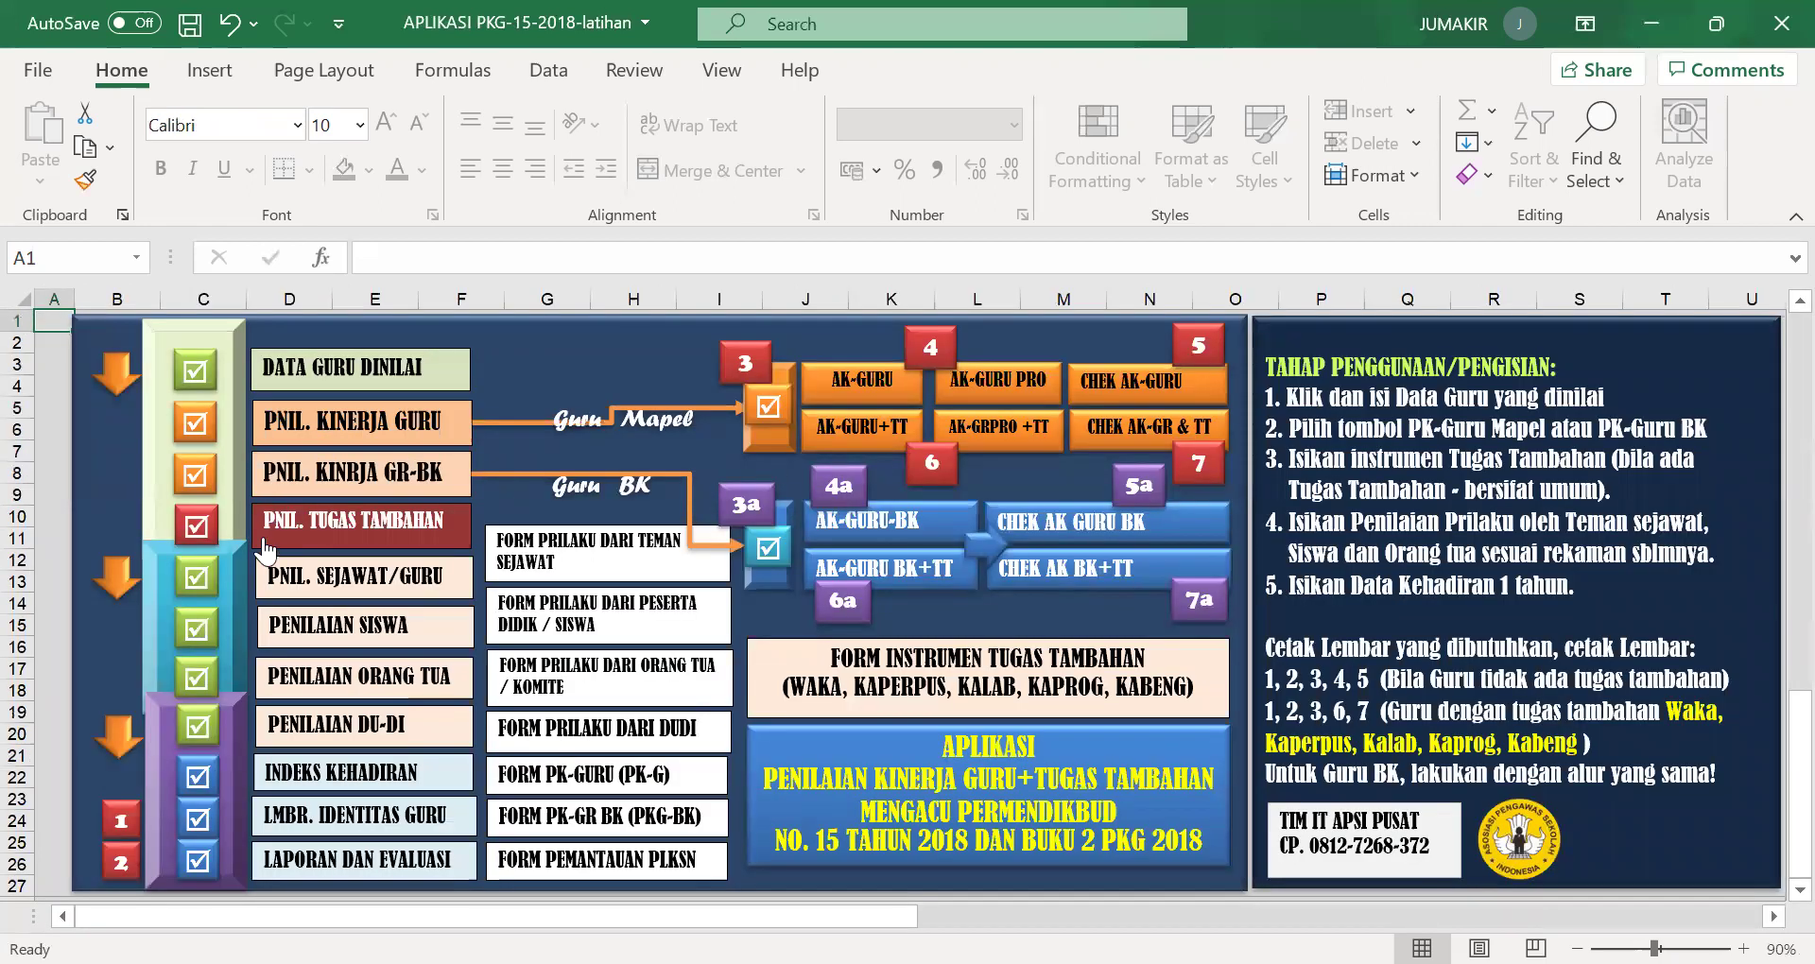